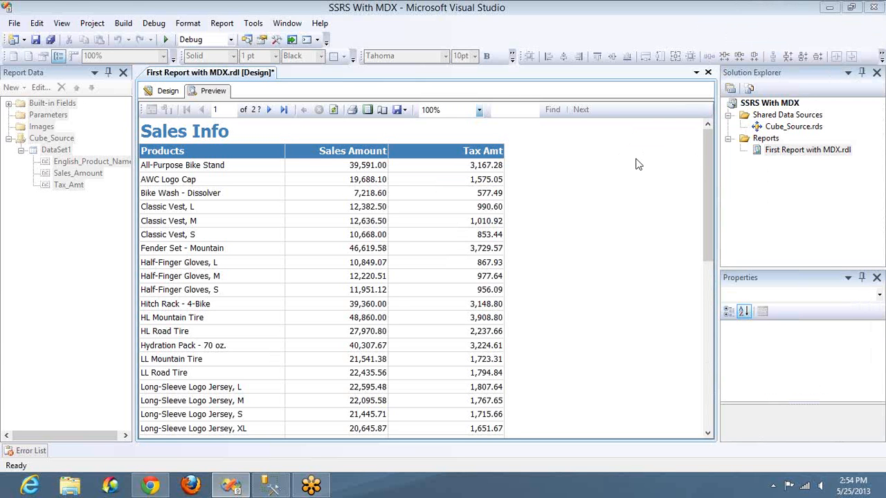
Start a new report in the Report Wizard using the shared Cube_Source data source and open its query builder
{"action": "right_click", "coordinate": [766, 139]}
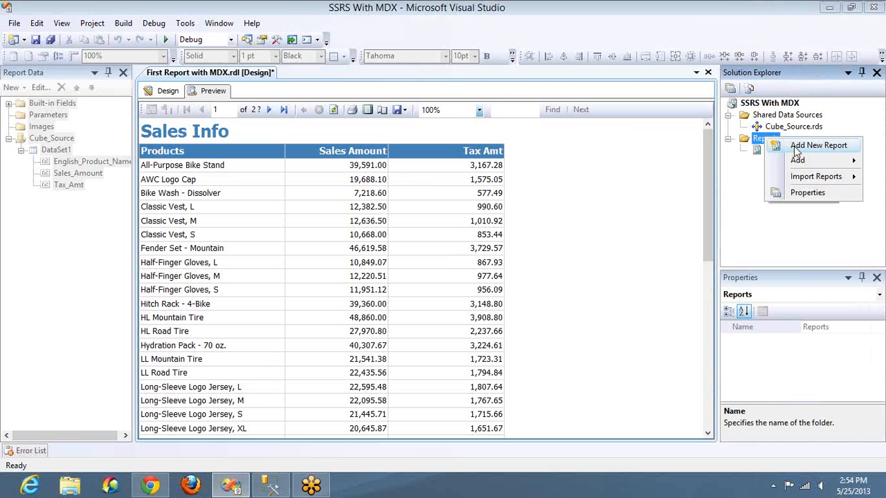
{"action": "left_click", "coordinate": [794, 146]}
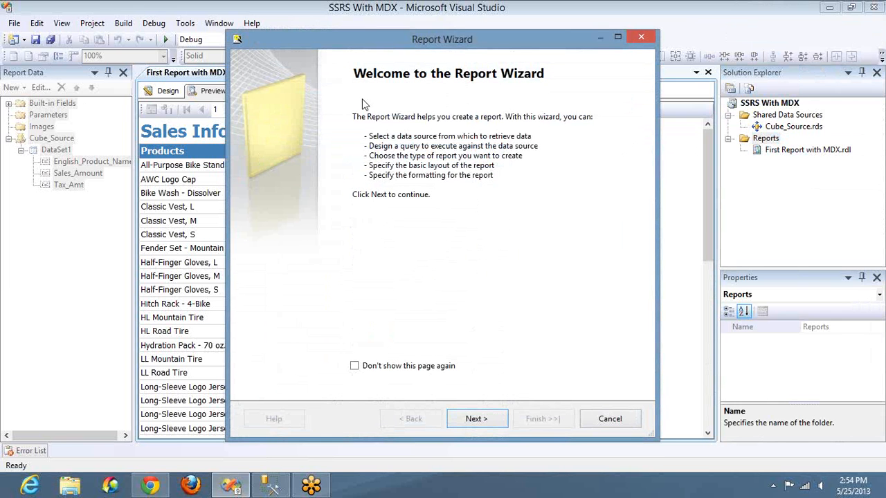
{"action": "left_click", "coordinate": [465, 420]}
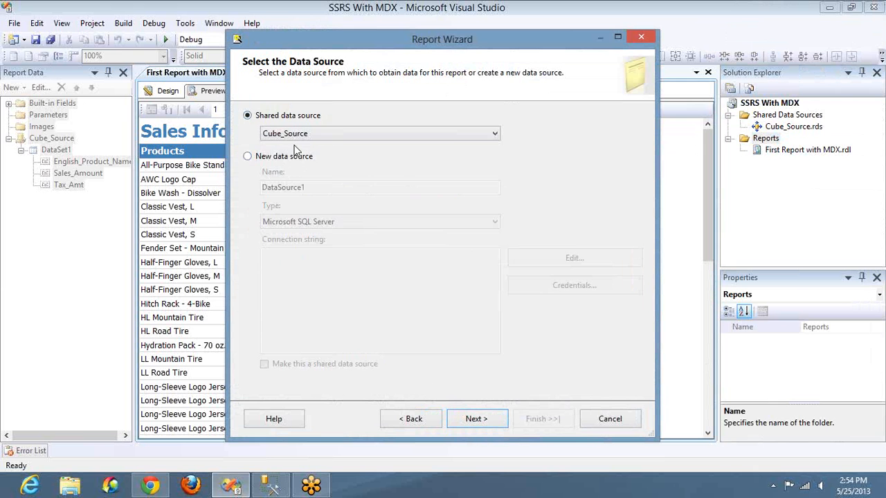
{"action": "left_click", "coordinate": [475, 420]}
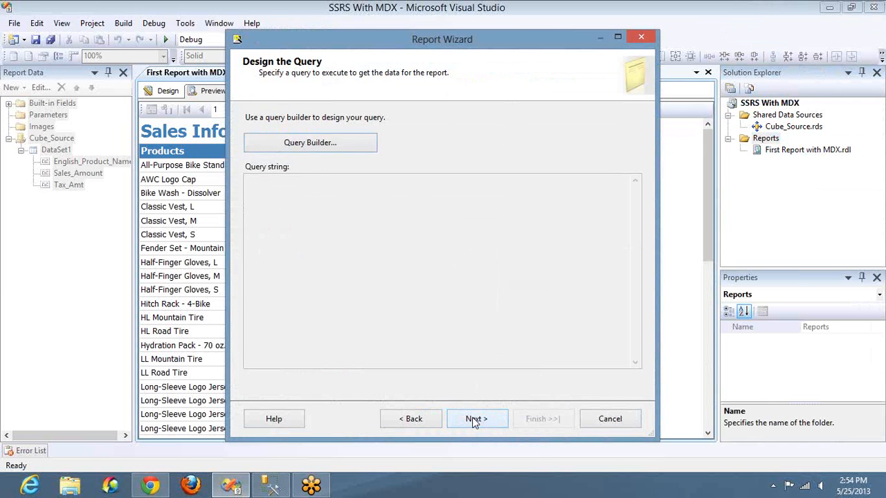
{"action": "left_click", "coordinate": [316, 147]}
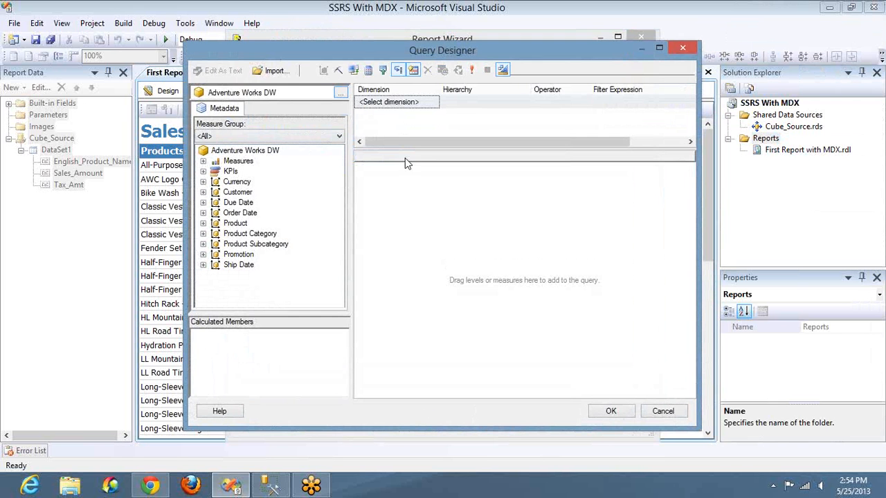
Add the Product dimension's Color hierarchy to the query's filter area
{"action": "left_click", "coordinate": [204, 223]}
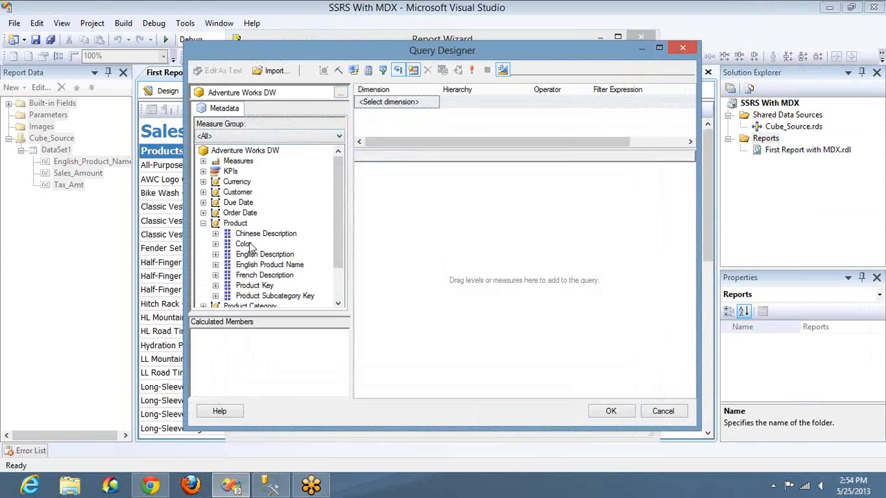
{"action": "left_click", "coordinate": [246, 245]}
{"action": "left_click_drag", "start_coordinate": [491, 126], "coordinate": [493, 127]}
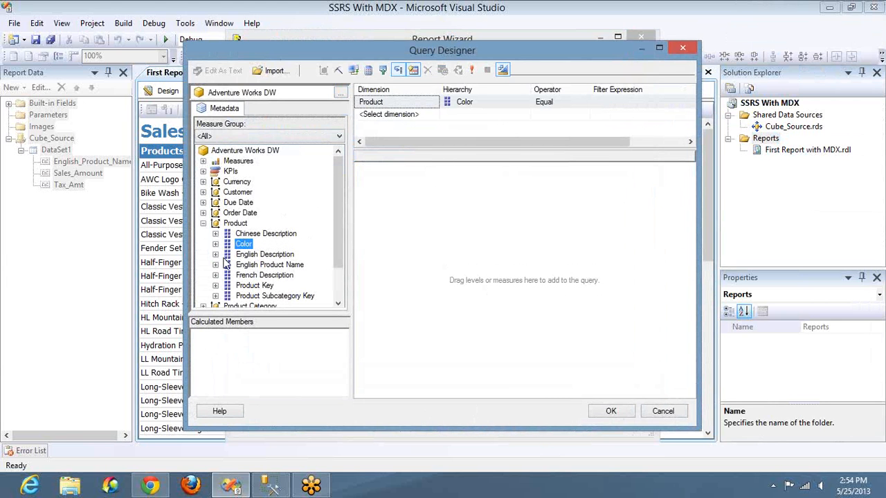
Add English Product Name and the Sales Amount, Tax Amt and Order Quantity measures to the query results
{"action": "left_click_drag", "start_coordinate": [248, 265], "coordinate": [357, 245]}
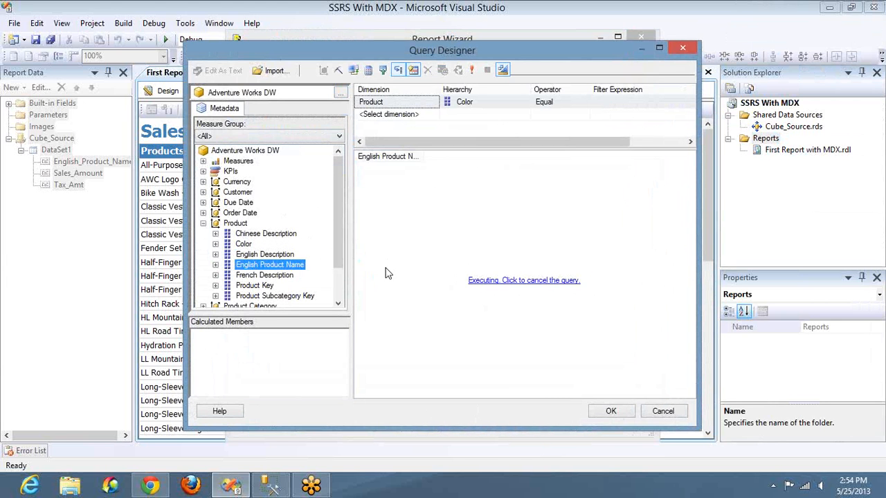
{"action": "left_click", "coordinate": [203, 162]}
{"action": "left_click", "coordinate": [215, 172]}
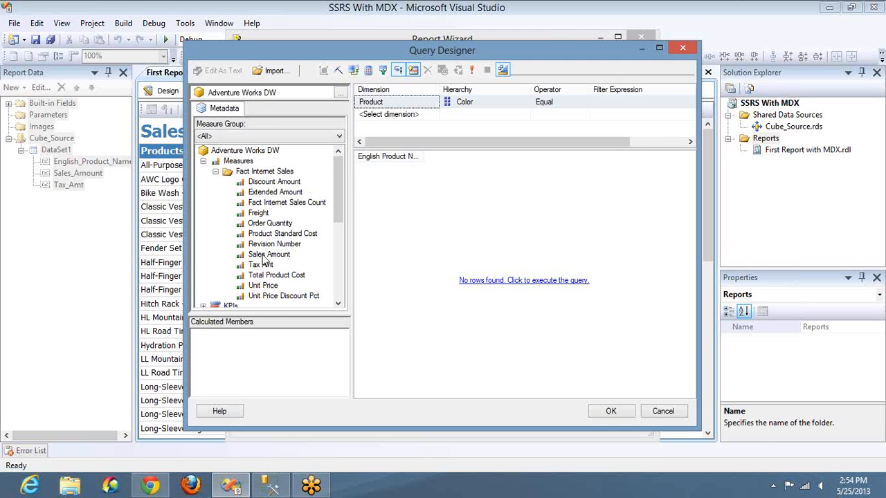
{"action": "left_click_drag", "start_coordinate": [265, 255], "coordinate": [425, 266]}
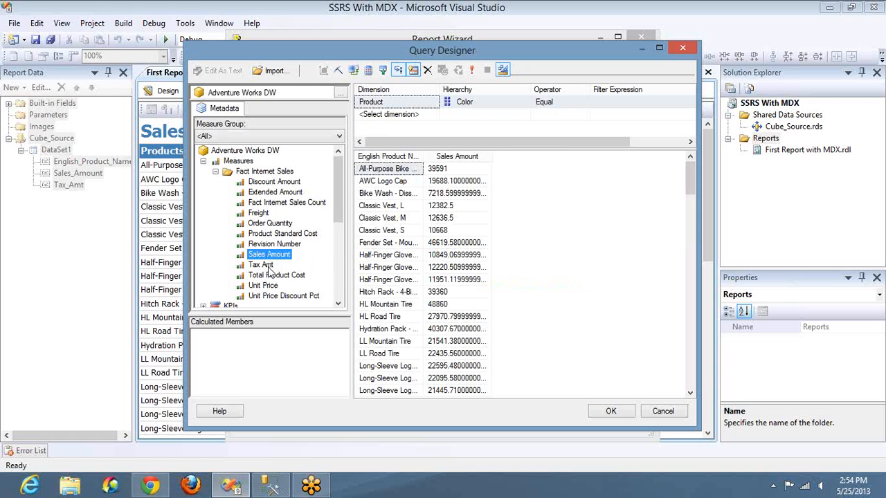
{"action": "left_click_drag", "start_coordinate": [269, 270], "coordinate": [471, 274]}
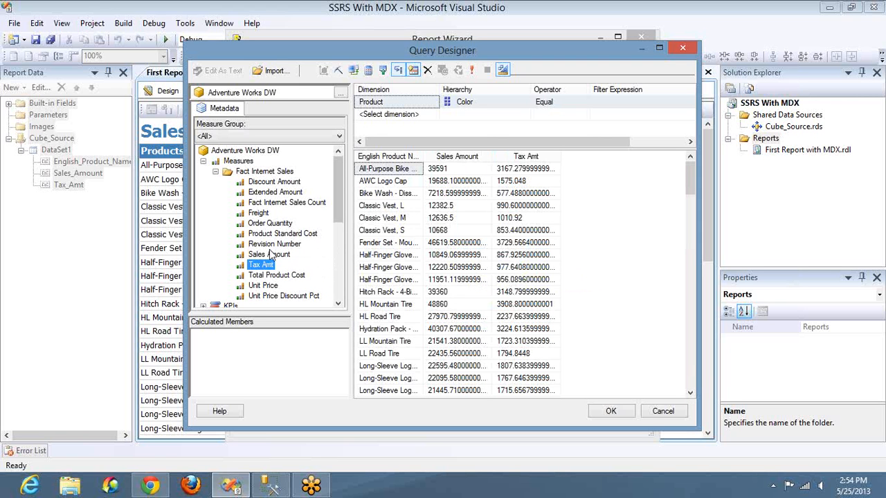
{"action": "left_click", "coordinate": [271, 223]}
{"action": "left_click_drag", "start_coordinate": [271, 223], "coordinate": [543, 245]}
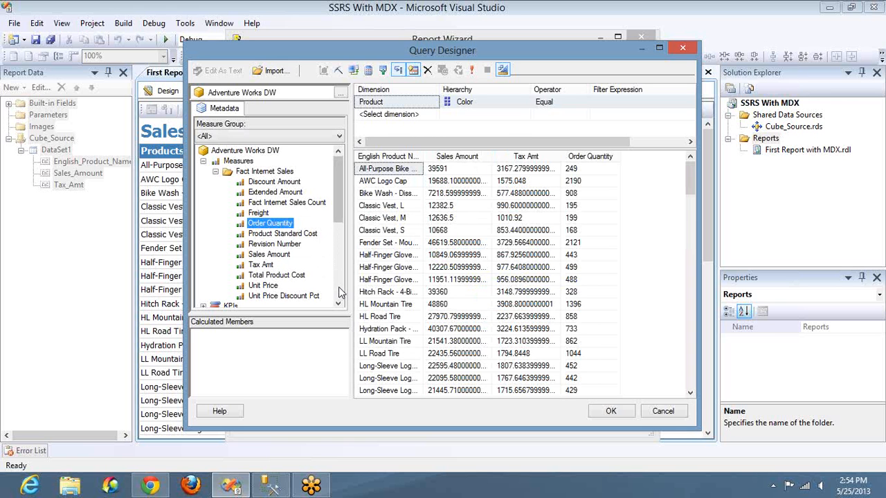
Add English Product Category Name and English Product Subcategory Name to the query ahead of the product name
{"action": "scroll", "coordinate": [339, 291], "scroll_direction": "down", "scroll_amount": 5}
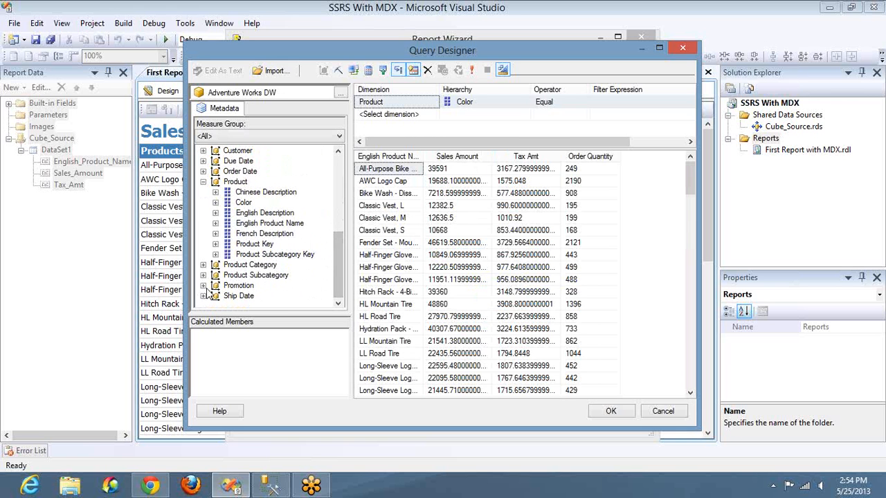
{"action": "left_click", "coordinate": [203, 266]}
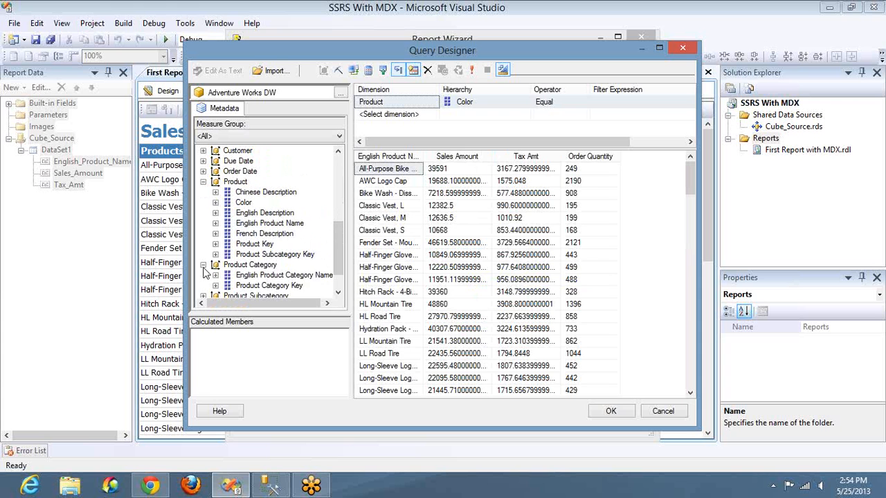
{"action": "left_click_drag", "start_coordinate": [253, 279], "coordinate": [358, 279]}
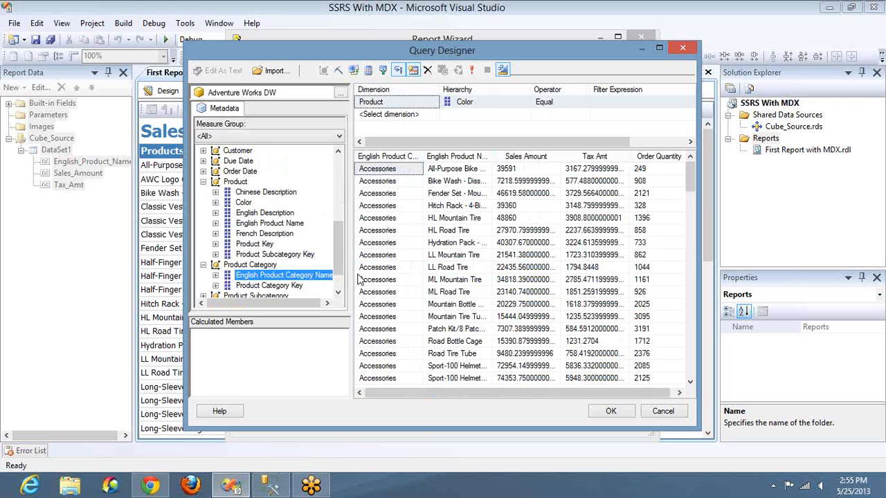
{"action": "left_click", "coordinate": [204, 265]}
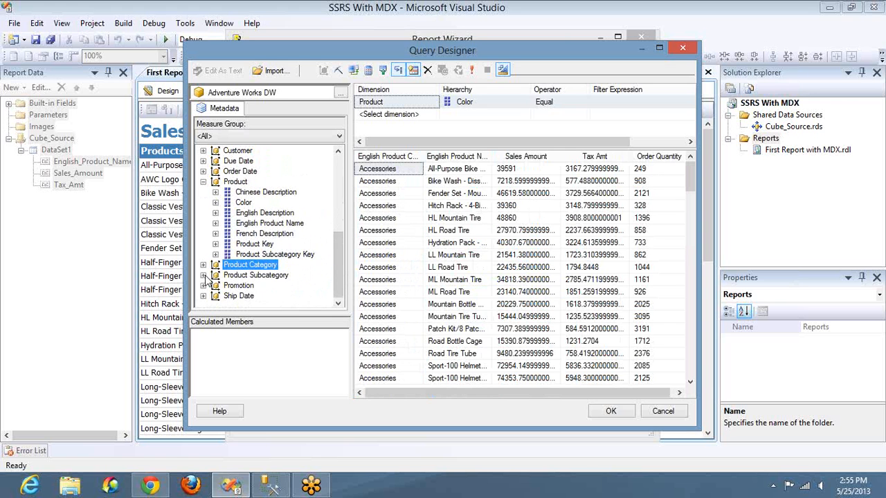
{"action": "left_click", "coordinate": [204, 276]}
{"action": "left_click_drag", "start_coordinate": [292, 279], "coordinate": [425, 248]}
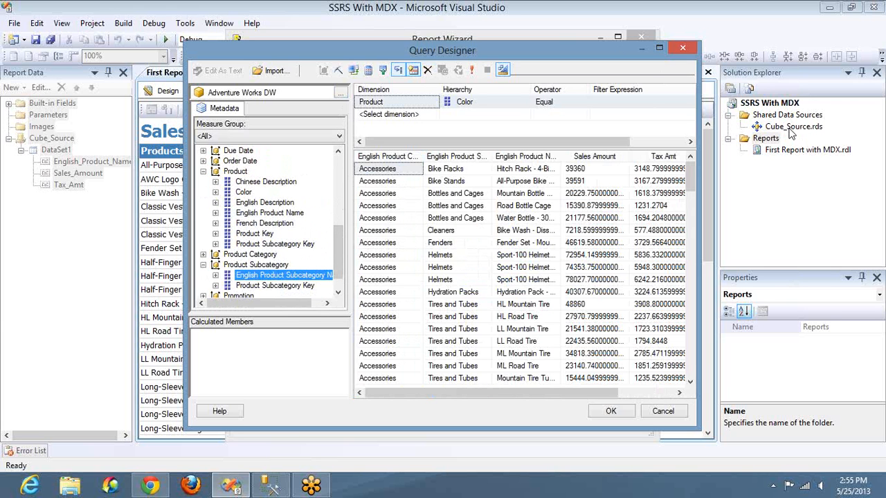
Examine the Cube 4 Reports database in SQL Server Management Studio and the cubes selectable in Visual Studio's Query Designer
{"action": "left_click", "coordinate": [271, 485]}
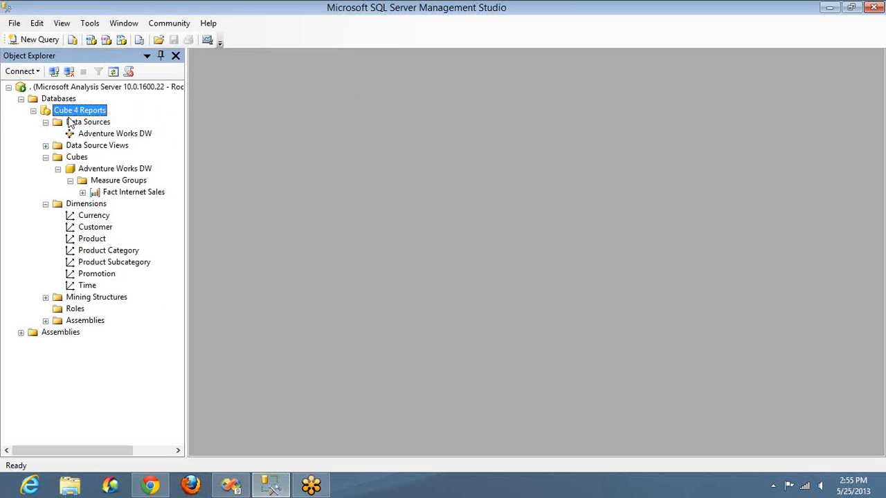
{"action": "left_click", "coordinate": [58, 168]}
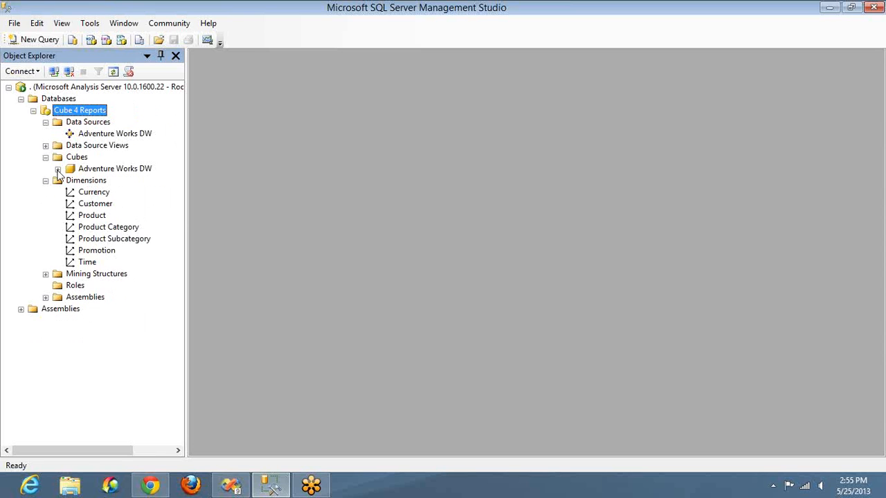
{"action": "left_click", "coordinate": [231, 485]}
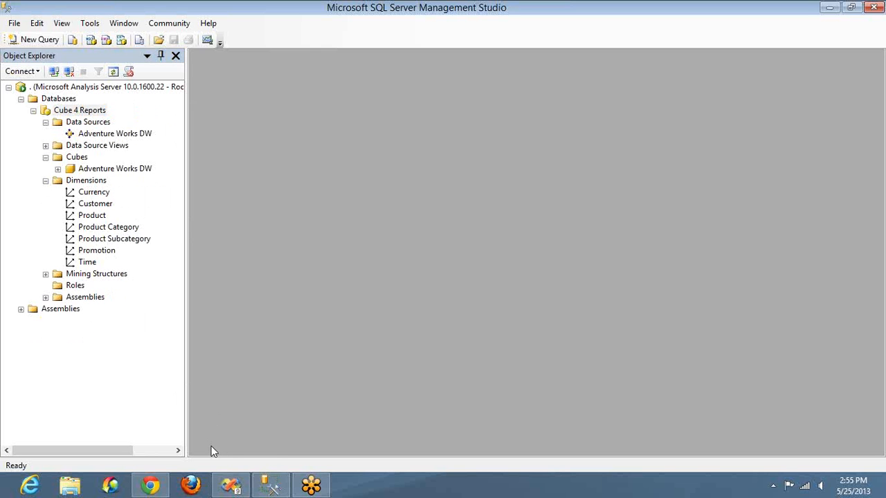
{"action": "left_click", "coordinate": [279, 490]}
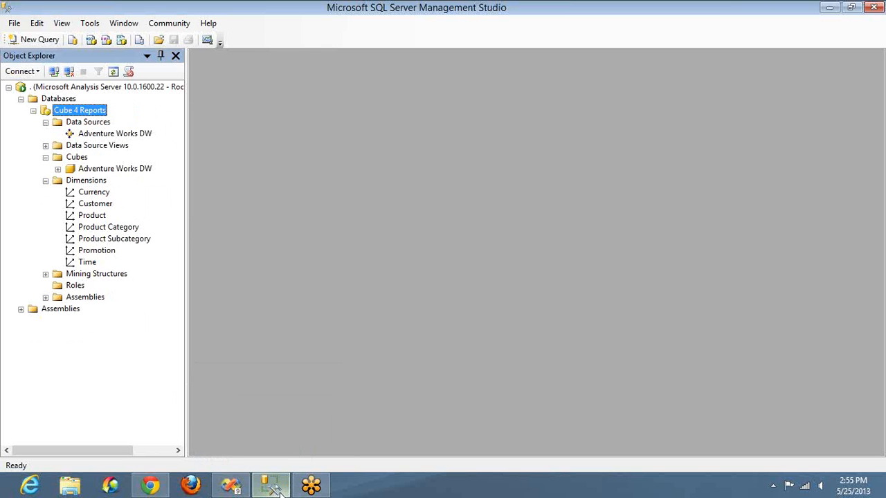
{"action": "left_click", "coordinate": [232, 487]}
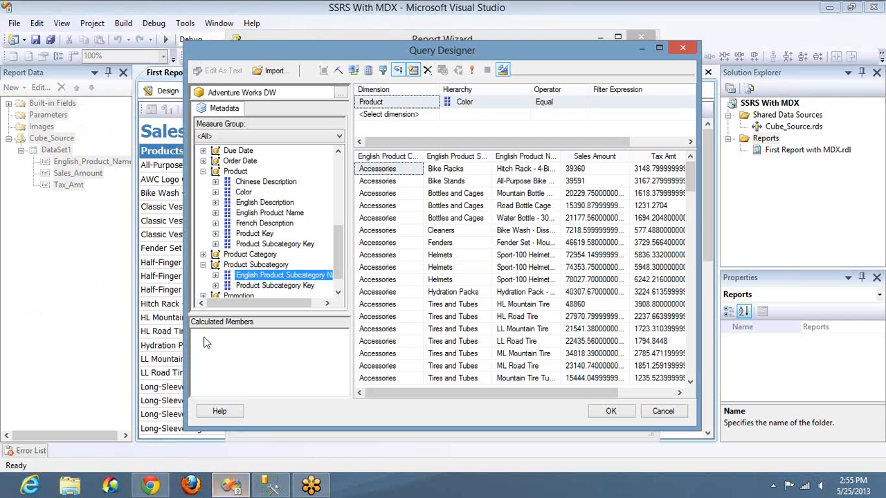
{"action": "left_click", "coordinate": [340, 97]}
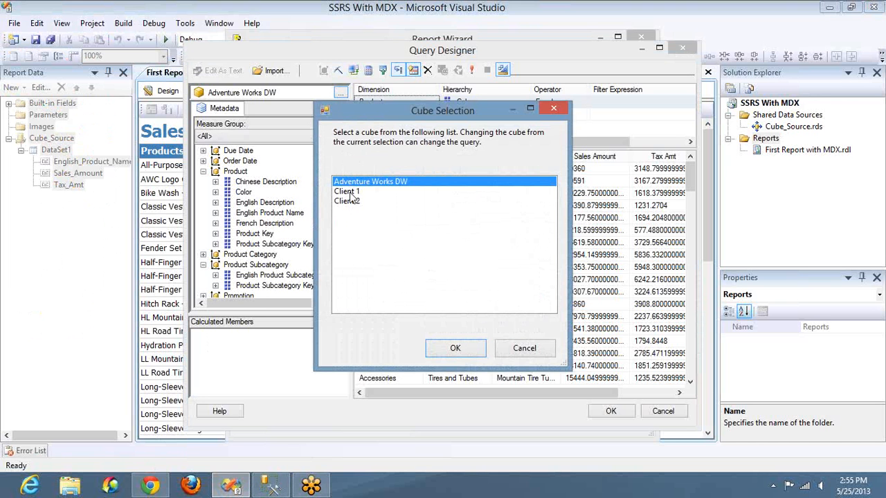
{"action": "left_click", "coordinate": [515, 350]}
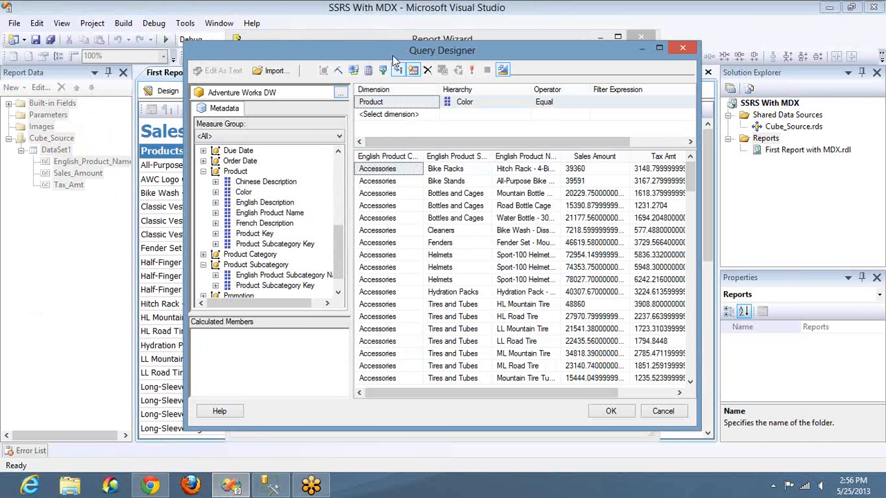
Enlarge the Query Designer window and show the query as MDX text instead of the design view
{"action": "left_click_drag", "start_coordinate": [392, 55], "coordinate": [303, 37]}
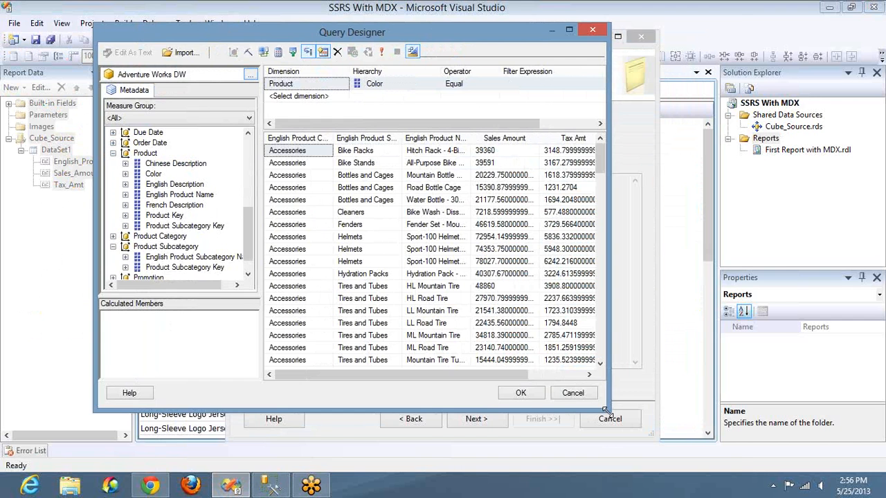
{"action": "left_click_drag", "start_coordinate": [604, 409], "coordinate": [745, 462]}
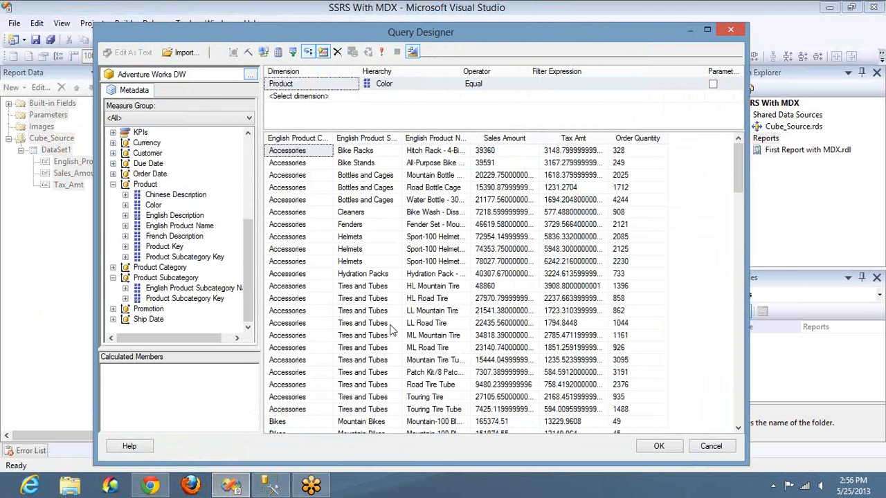
{"action": "left_click", "coordinate": [413, 52]}
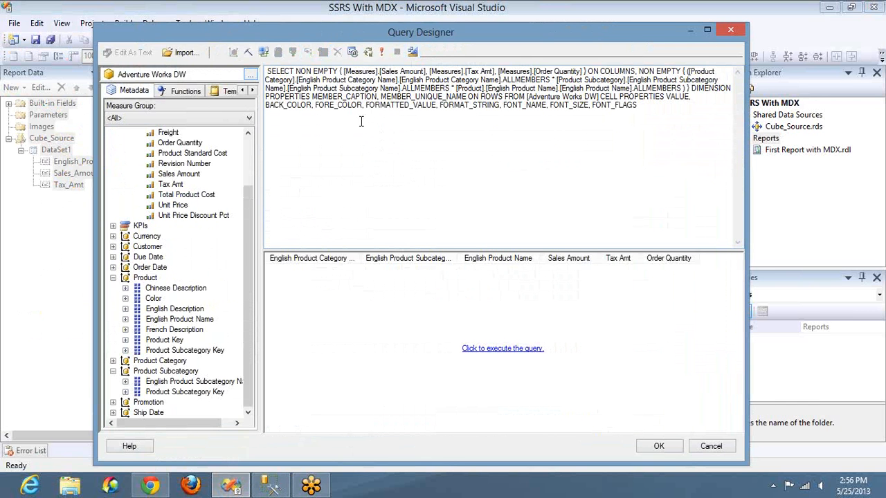
Insert a line break in the MDX query after "ON COLUMNS," so the rows clause starts on its own line
{"action": "left_click", "coordinate": [296, 71]}
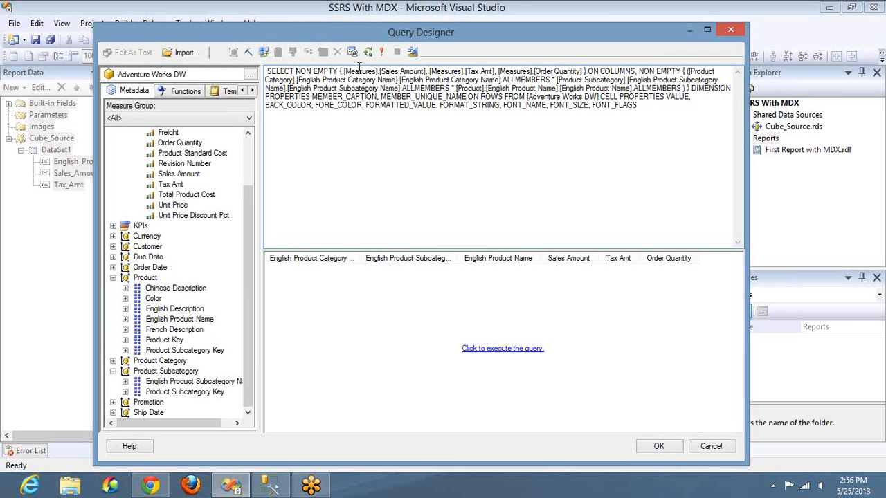
{"action": "left_click", "coordinate": [640, 71]}
{"action": "key", "text": "Return"}
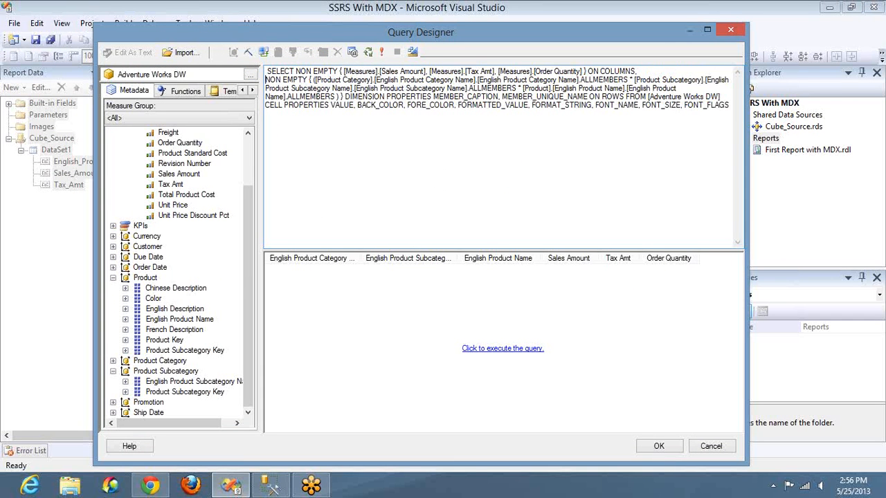
Examine the query's ON COLUMNS clause by highlighting its set of Sales Amount, Tax Amt and Order Quantity measures
{"action": "key", "text": "shift+Up"}
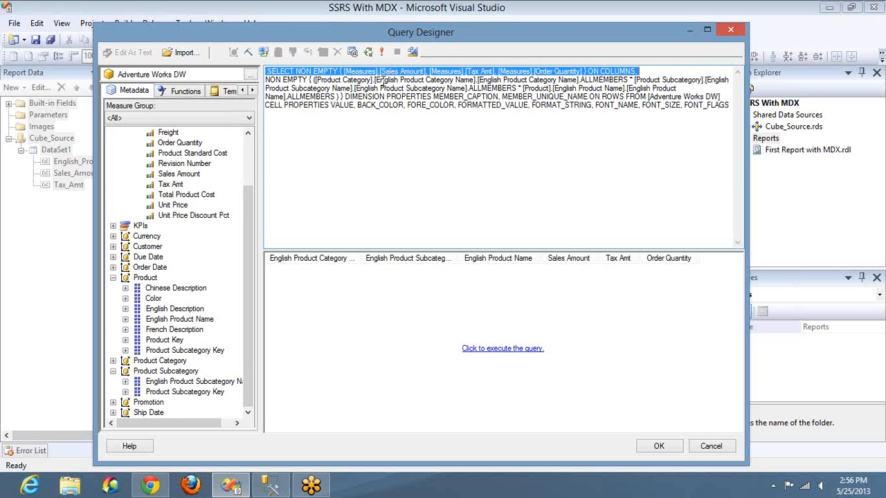
{"action": "left_click", "coordinate": [340, 71]}
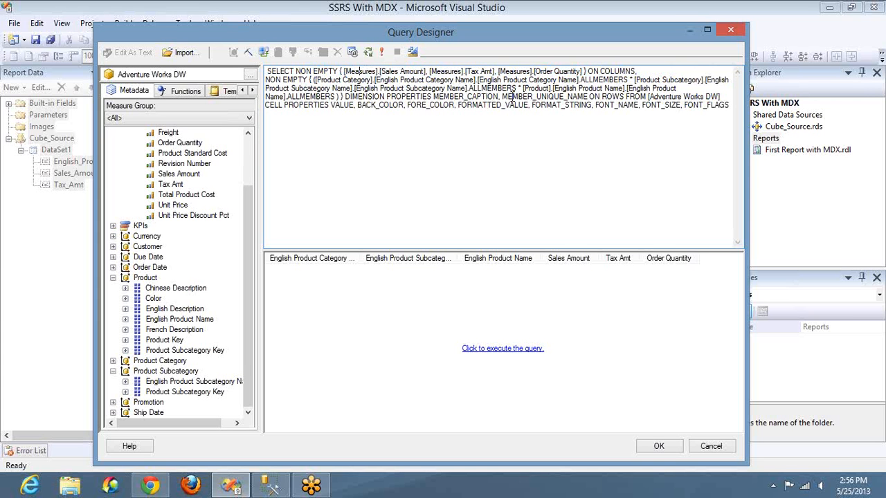
{"action": "key", "text": "shift+Right"}
{"action": "key", "text": "shift+Right"}
{"action": "key", "text": "shift+Right"}
{"action": "key", "text": "shift+Right"}
{"action": "key", "text": "shift+Right"}
{"action": "key", "text": "shift+Right"}
{"action": "key", "text": "shift+Right"}
{"action": "key", "text": "shift+Right"}
{"action": "key", "text": "shift+Right"}
{"action": "key", "text": "shift+Right"}
{"action": "key", "text": "shift+Right"}
{"action": "key", "text": "shift+Right"}
{"action": "key", "text": "shift+Right"}
{"action": "key", "text": "shift+Right"}
{"action": "key", "text": "shift+Right"}
{"action": "key", "text": "shift+Right"}
{"action": "key", "text": "shift+Right"}
{"action": "key", "text": "shift+Right"}
{"action": "key", "text": "shift+Right"}
{"action": "key", "text": "shift+Right"}
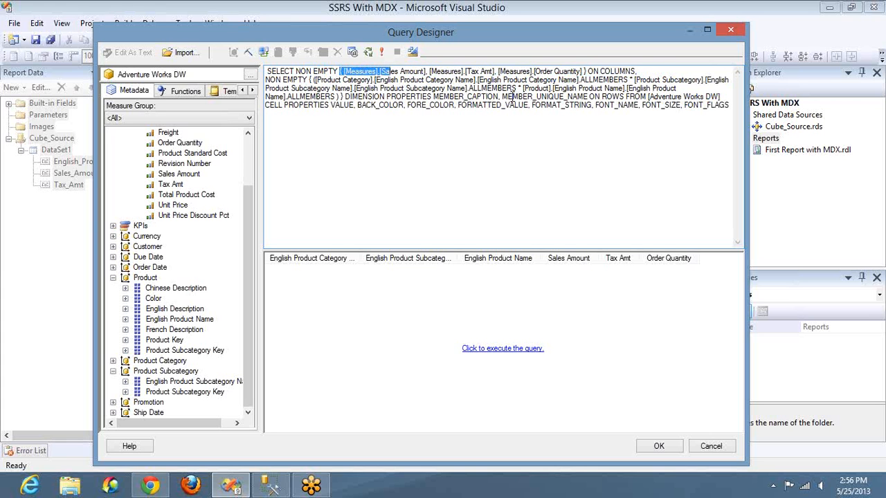
{"action": "key", "text": "shift+Right"}
{"action": "key", "text": "shift+Right"}
{"action": "key", "text": "shift+Right"}
{"action": "key", "text": "shift+Right"}
{"action": "key", "text": "shift+Right"}
{"action": "key", "text": "shift+Right"}
{"action": "key", "text": "shift+Right"}
{"action": "key", "text": "shift+Right"}
{"action": "key", "text": "shift+Right"}
{"action": "key", "text": "shift+Right"}
{"action": "key", "text": "shift+Right"}
{"action": "key", "text": "shift+Right"}
{"action": "key", "text": "shift+Right"}
{"action": "key", "text": "shift+Right"}
{"action": "key", "text": "shift+Right"}
{"action": "key", "text": "shift+Right"}
{"action": "key", "text": "shift+Right"}
{"action": "key", "text": "shift+Right"}
{"action": "key", "text": "shift+Right"}
{"action": "key", "text": "shift+Right"}
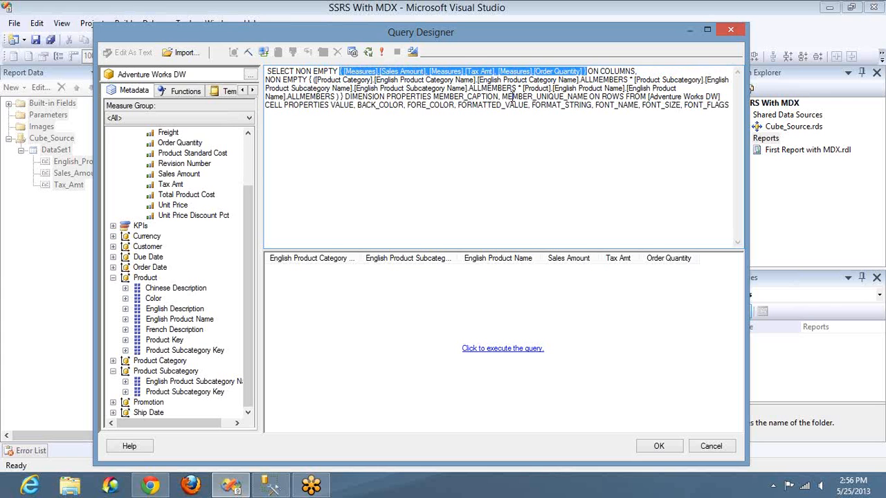
Examine the product category and subcategory members in the MDX query's rows clause
{"action": "left_click", "coordinate": [309, 79]}
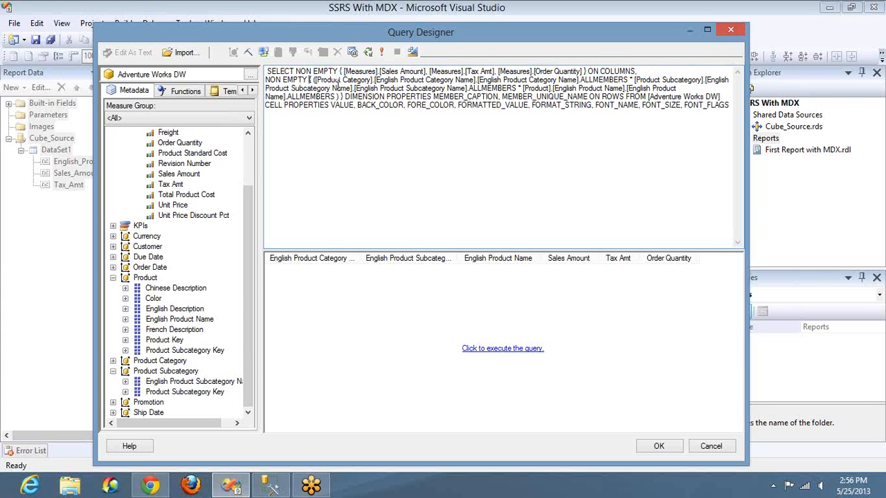
{"action": "double_click", "coordinate": [554, 80]}
{"action": "double_click", "coordinate": [427, 89]}
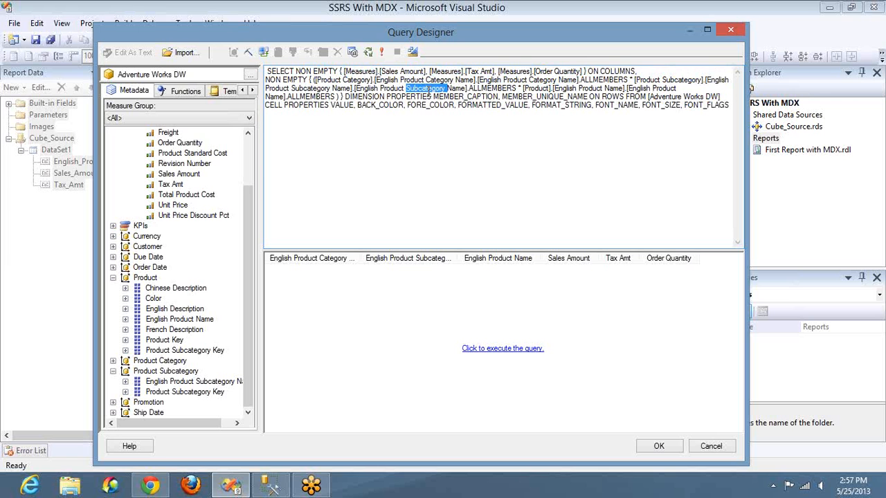
Delete the DIMENSION PROPERTIES MEMBER_CAPTION, MEMBER_UNIQUE_NAME clause from the MDX query and start the FROM clause on its own line
{"action": "left_click", "coordinate": [427, 91]}
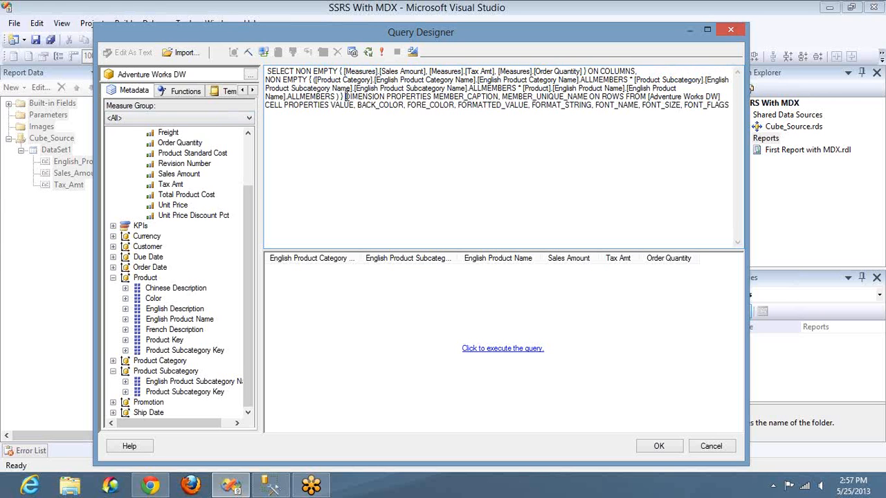
{"action": "left_click_drag", "start_coordinate": [345, 97], "coordinate": [588, 96]}
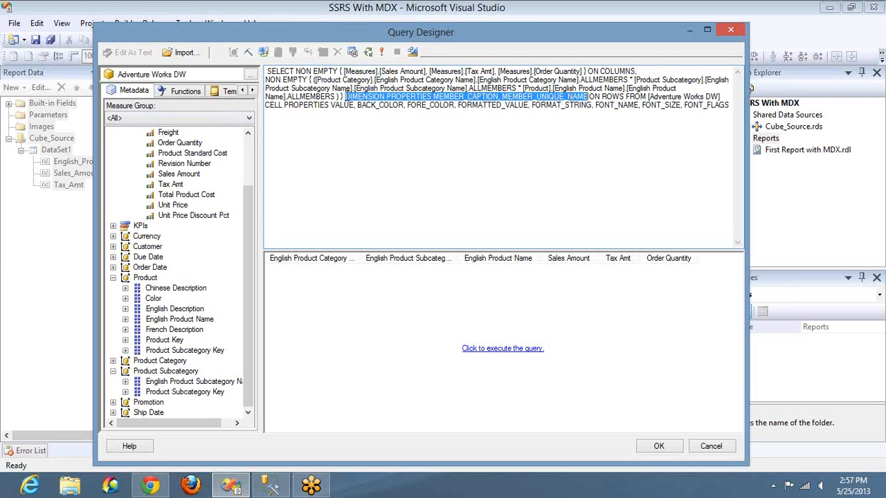
{"action": "key", "text": "Delete"}
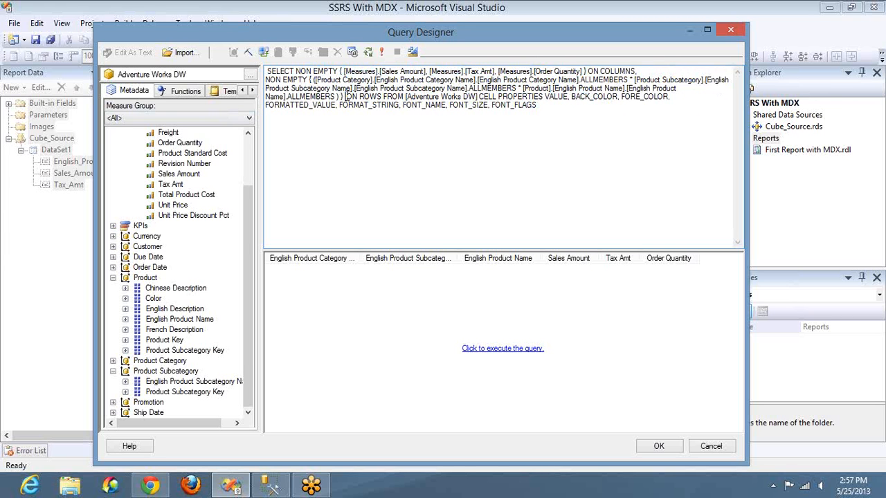
{"action": "key", "text": "Return"}
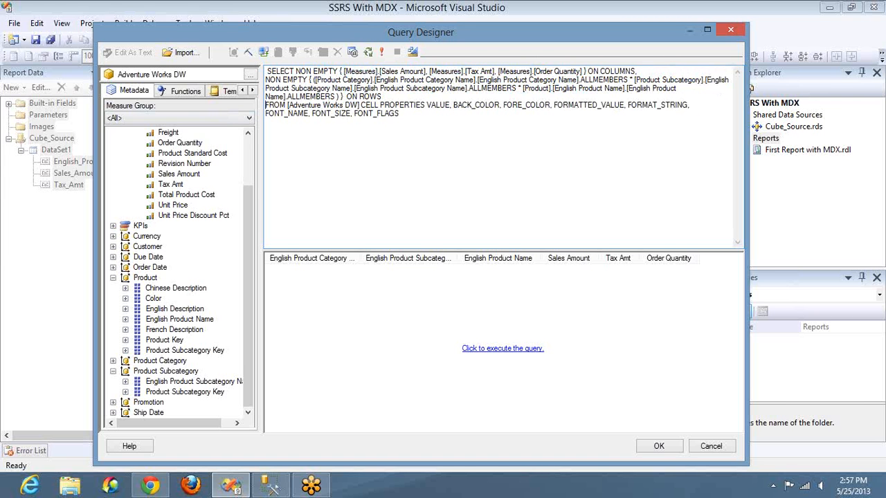
Delete the CELL PROPERTIES clause so the MDX query ends after FROM [Adventure Works DW]
{"action": "left_click", "coordinate": [361, 105]}
{"action": "key", "text": "ctrl+shift+End"}
{"action": "key", "text": "Delete"}
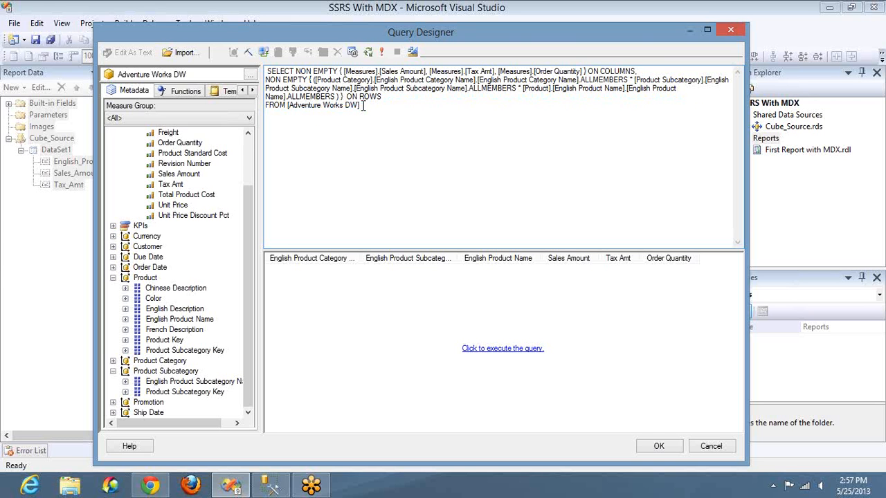
Execute the shortened MDX query and run the query preparation check on it
{"action": "left_click", "coordinate": [468, 348]}
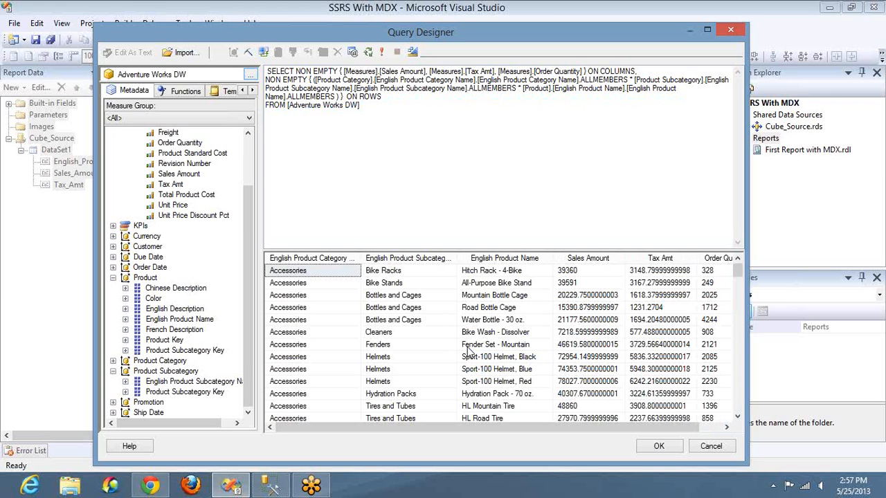
{"action": "left_click", "coordinate": [368, 56]}
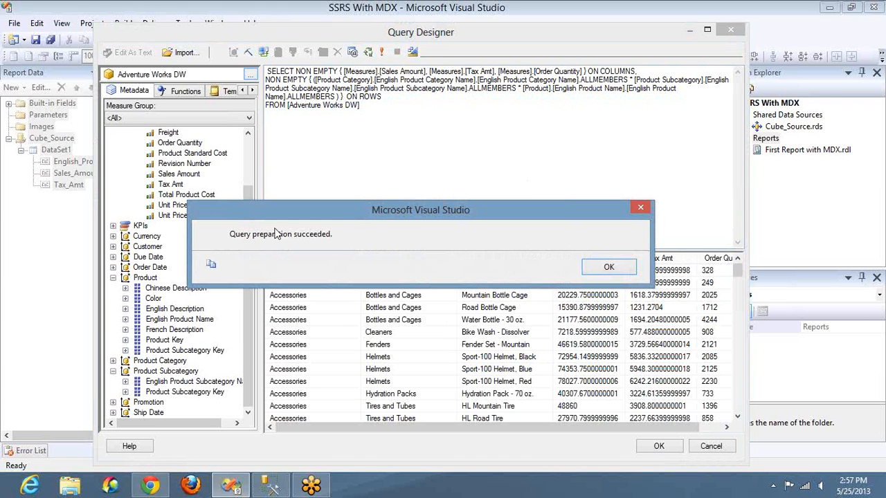
{"action": "left_click", "coordinate": [609, 268]}
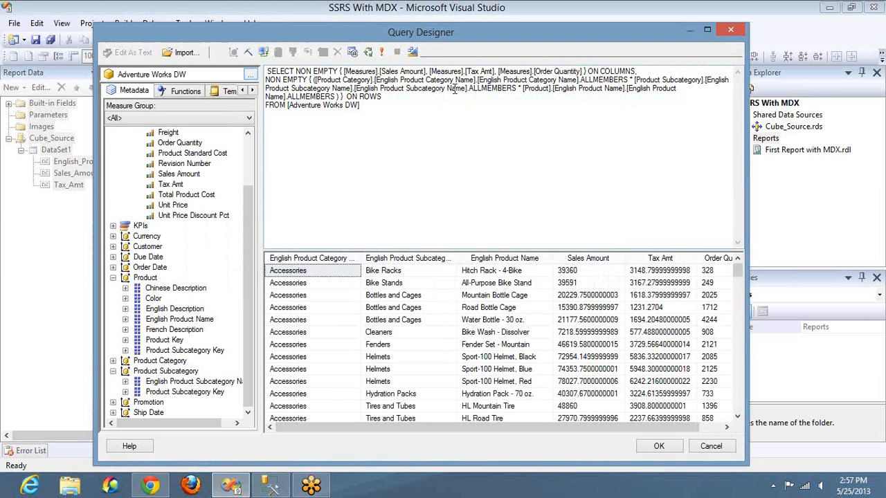
Return to design mode, discarding the MDX edits, and set the Product Color filter to All with its parameter enabled
{"action": "left_click", "coordinate": [413, 54]}
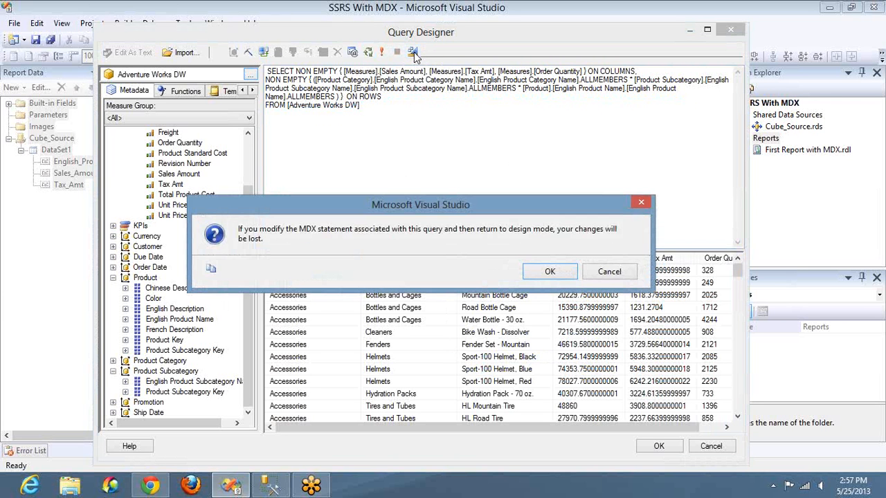
{"action": "left_click", "coordinate": [549, 273]}
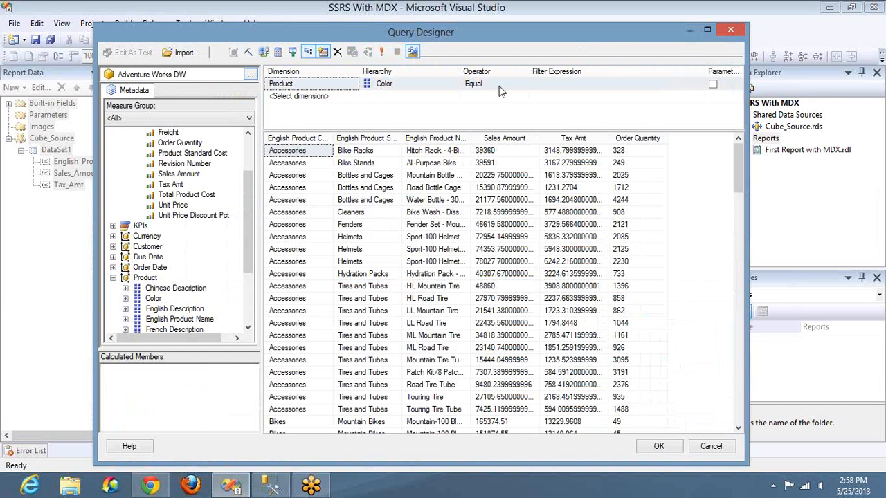
{"action": "left_click", "coordinate": [694, 86]}
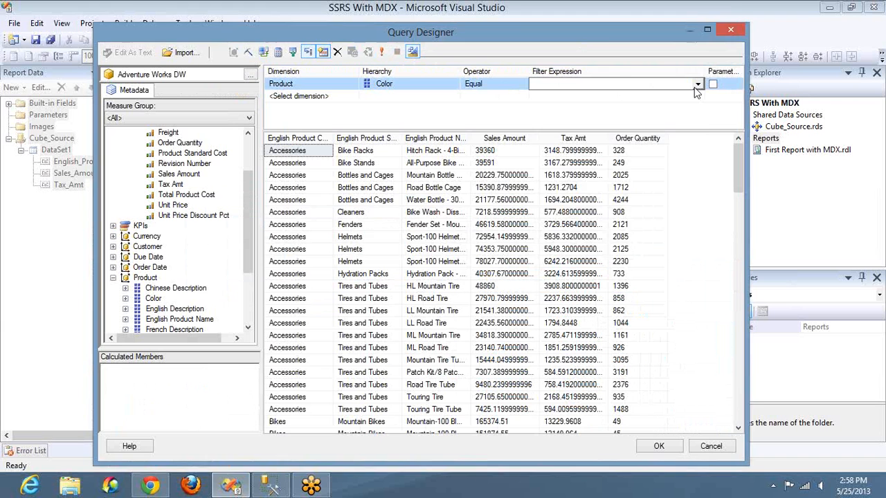
{"action": "left_click", "coordinate": [698, 84]}
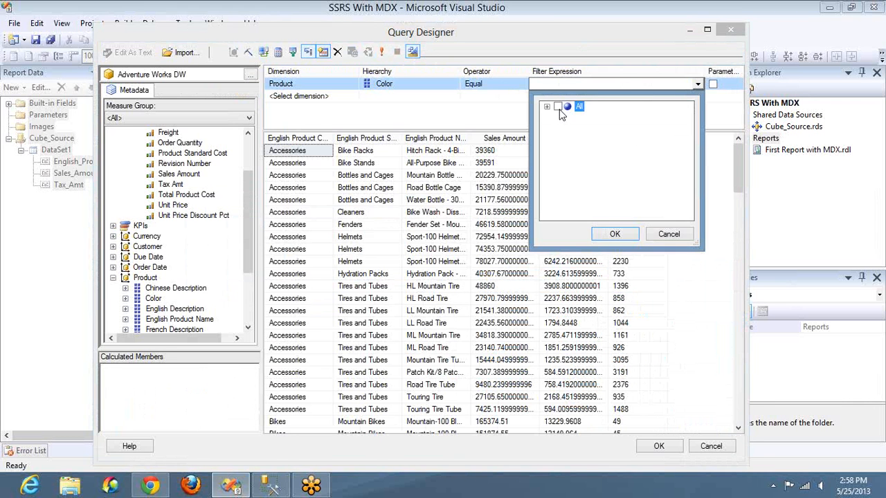
{"action": "left_click", "coordinate": [558, 107]}
{"action": "left_click", "coordinate": [616, 236]}
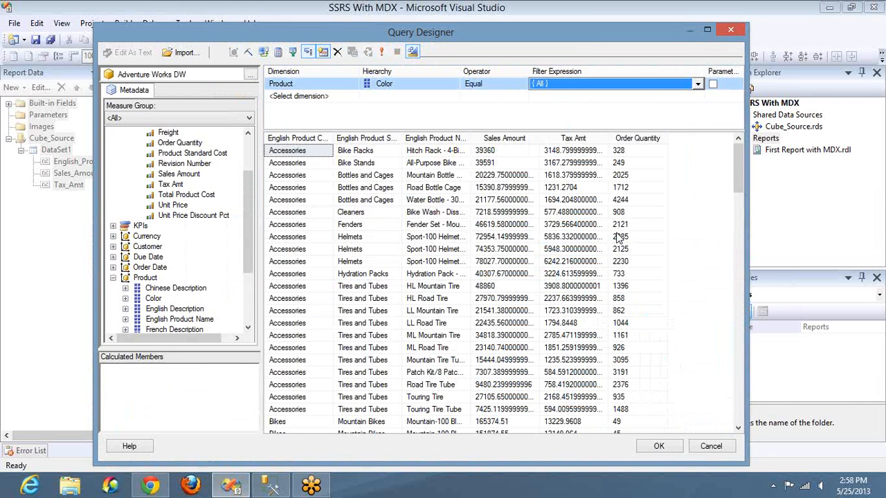
{"action": "left_click", "coordinate": [713, 86]}
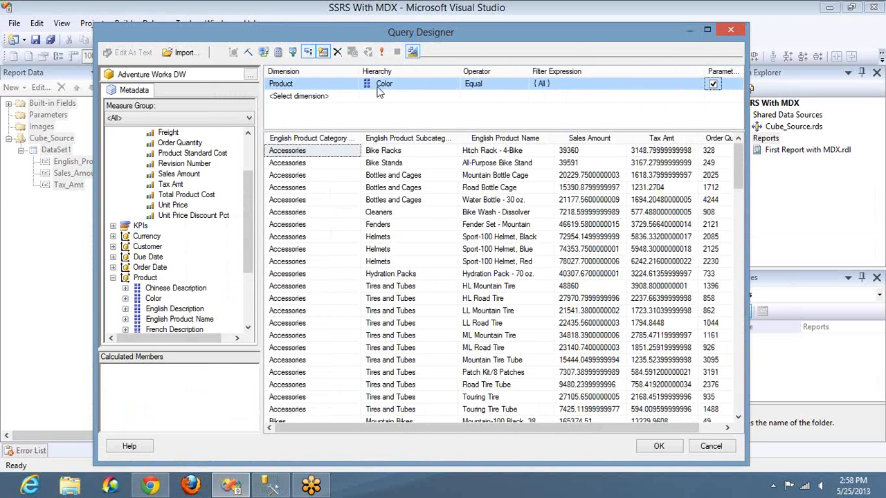
Show the query as MDX text and separate the WHERE clause from the preceding text with blank lines
{"action": "left_click", "coordinate": [412, 53]}
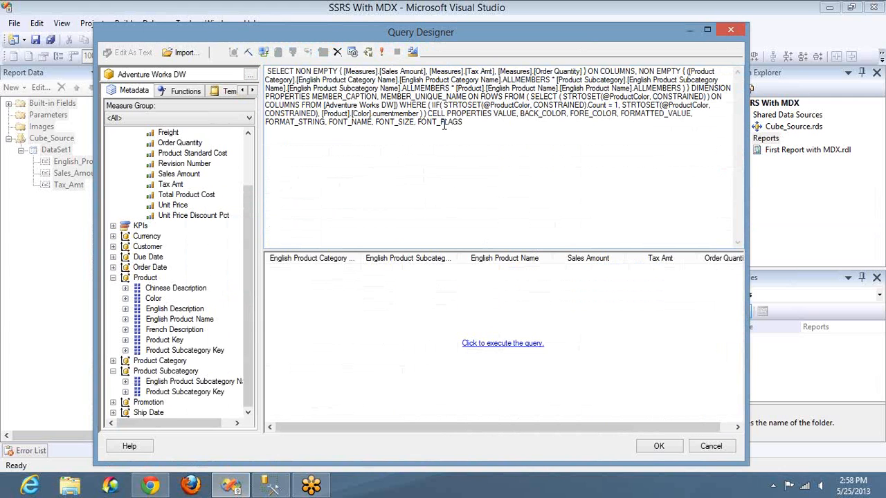
{"action": "left_click", "coordinate": [400, 105]}
{"action": "key", "text": "Return"}
{"action": "key", "text": "Return"}
{"action": "key", "text": "Return"}
{"action": "key", "text": "Return"}
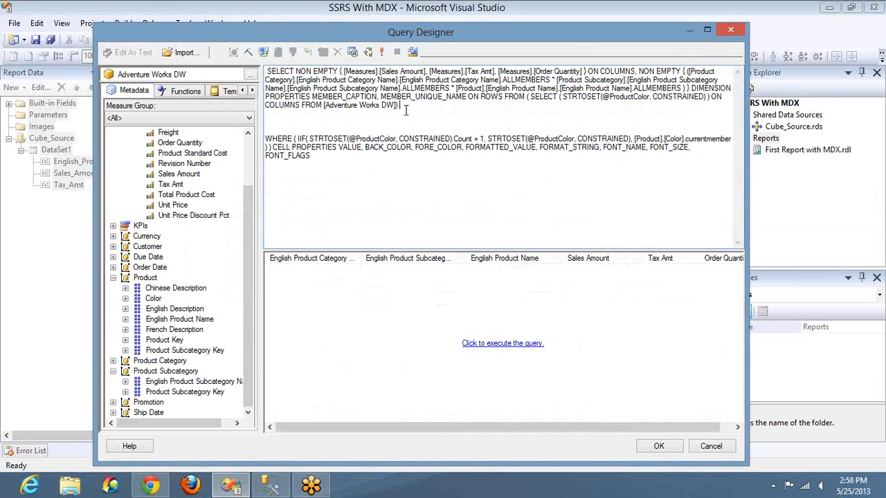
Highlight the query text above the WHERE clause and start the outer FROM clause on its own line after ON ROWS
{"action": "left_click_drag", "start_coordinate": [405, 107], "coordinate": [221, 47]}
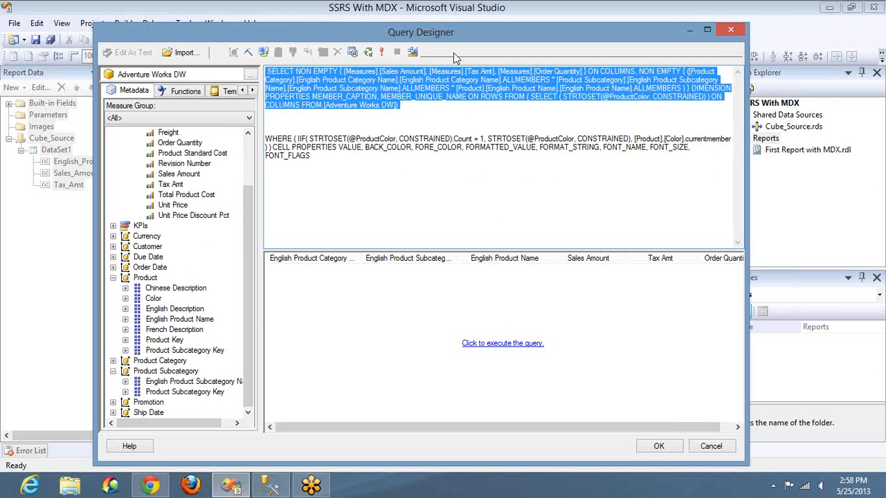
{"action": "left_click", "coordinate": [506, 98]}
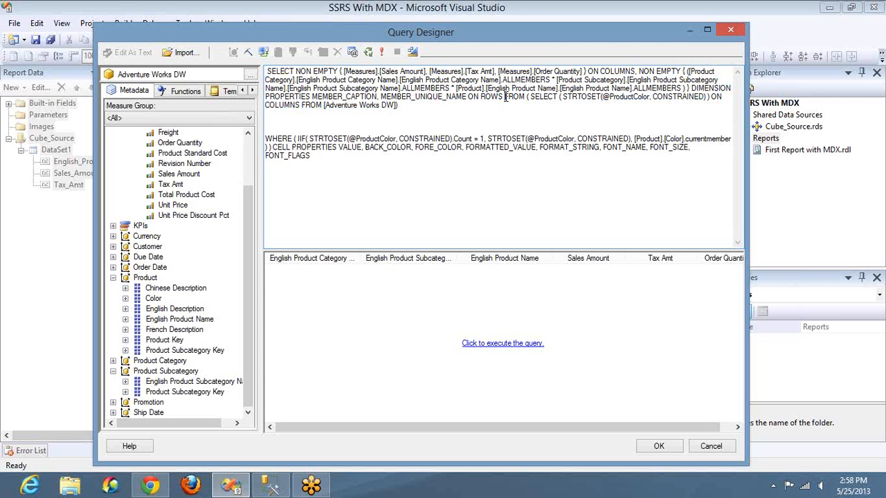
{"action": "key", "text": "Return"}
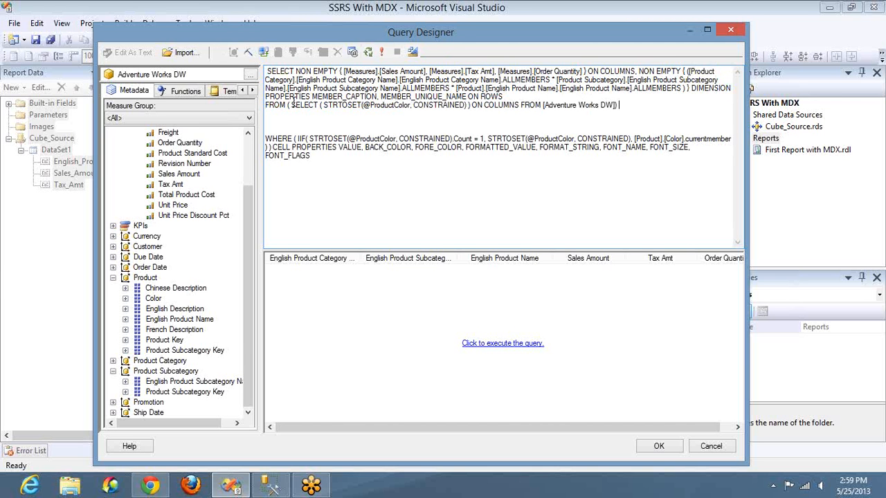
Delete the CELL PROPERTIES clause after the WHERE condition
{"action": "left_click_drag", "start_coordinate": [292, 105], "coordinate": [310, 156]}
{"action": "left_click", "coordinate": [271, 147]}
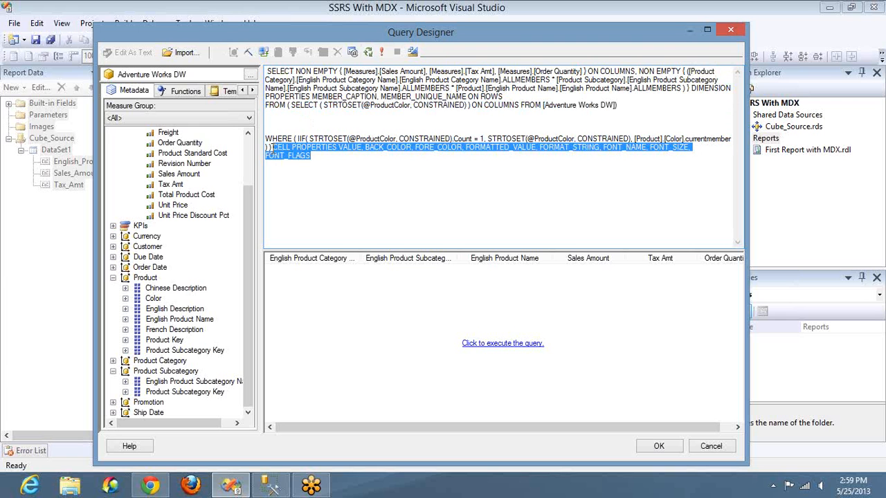
{"action": "key", "text": "Delete"}
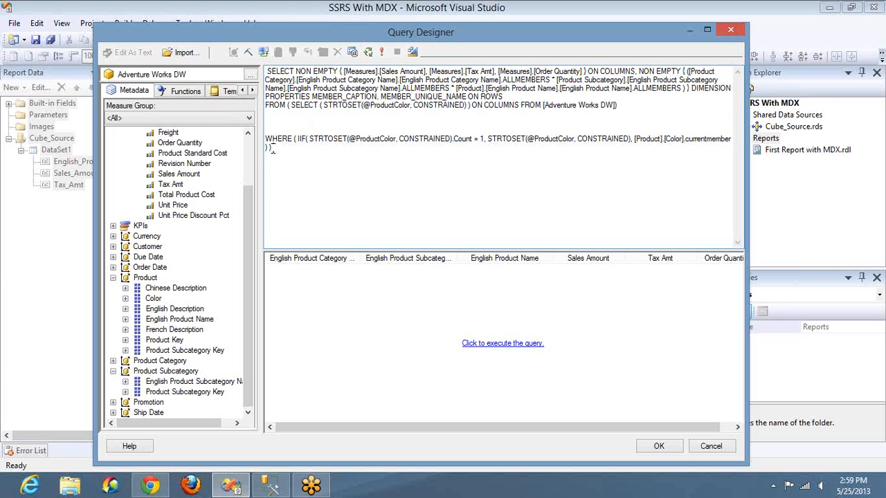
Start the inner SELECT on its own line and remove the blank lines before the WHERE clause
{"action": "left_click", "coordinate": [290, 106]}
{"action": "key", "text": "Return"}
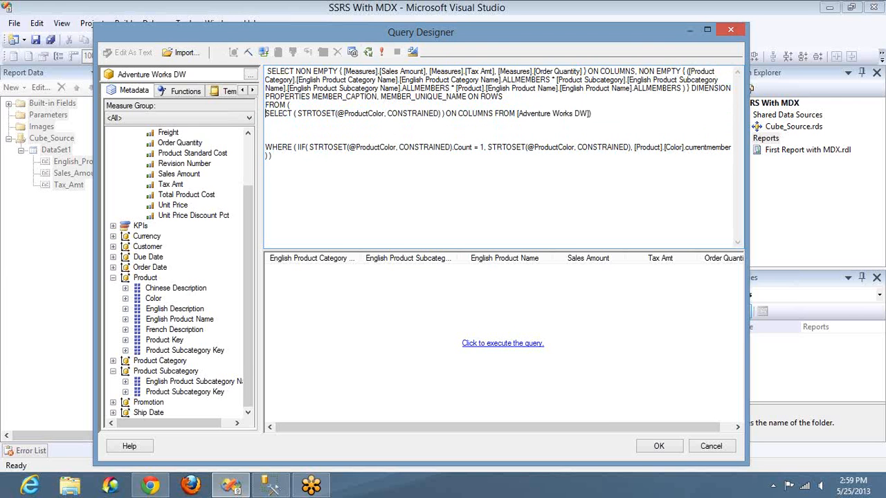
{"action": "key", "text": "BackSpace"}
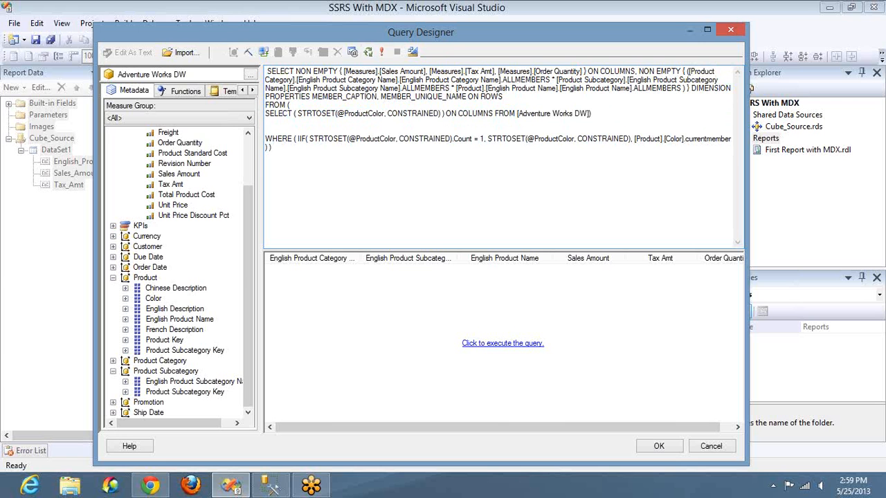
{"action": "key", "text": "BackSpace"}
{"action": "key", "text": "BackSpace"}
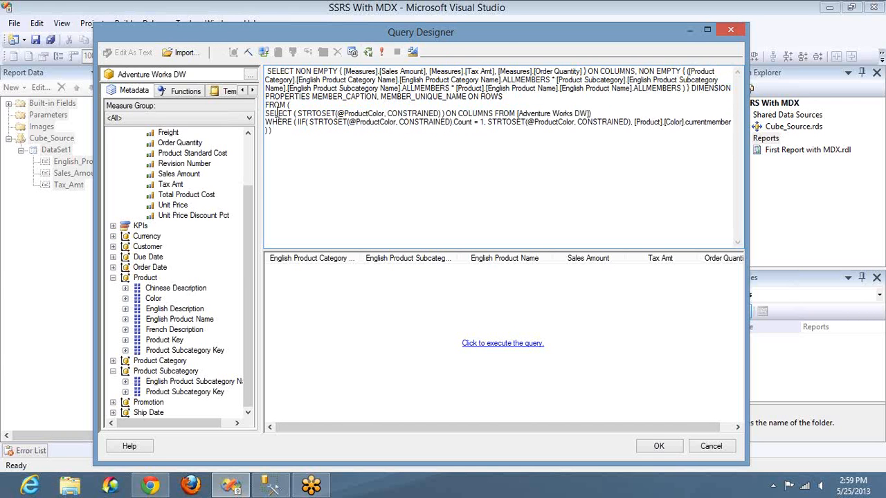
Move the query's last closing parenthesis to its own line and highlight the FROM subselect with its WHERE clause
{"action": "left_click", "coordinate": [268, 130]}
{"action": "key", "text": "Return"}
{"action": "key", "text": "shift+Up"}
{"action": "key", "text": "shift+Up"}
{"action": "key", "text": "shift+Up"}
{"action": "key", "text": "shift+Up"}
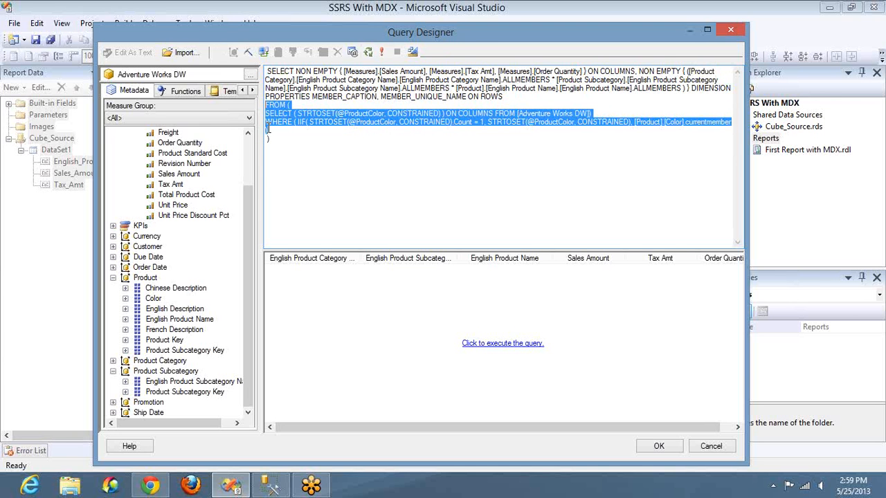
{"action": "key", "text": "shift+Down"}
{"action": "left_click_drag", "start_coordinate": [336, 113], "coordinate": [388, 113]}
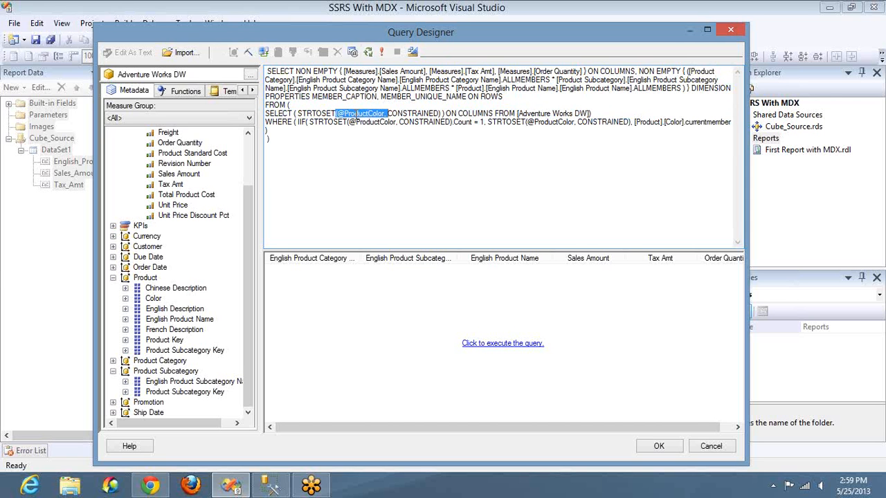
{"action": "double_click", "coordinate": [322, 114]}
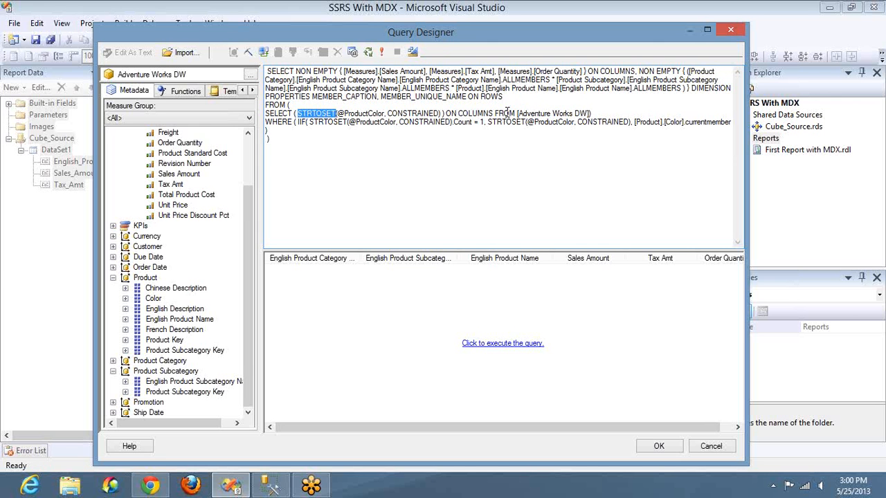
{"action": "double_click", "coordinate": [563, 113]}
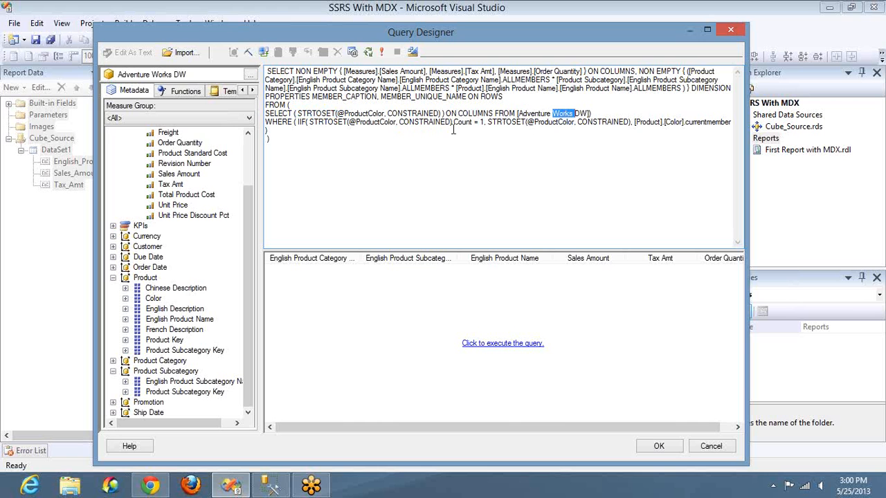
Examine the [Product].[Color] current member in the WHERE condition, then highlight the inner SELECT together with its WHERE clause
{"action": "double_click", "coordinate": [673, 122]}
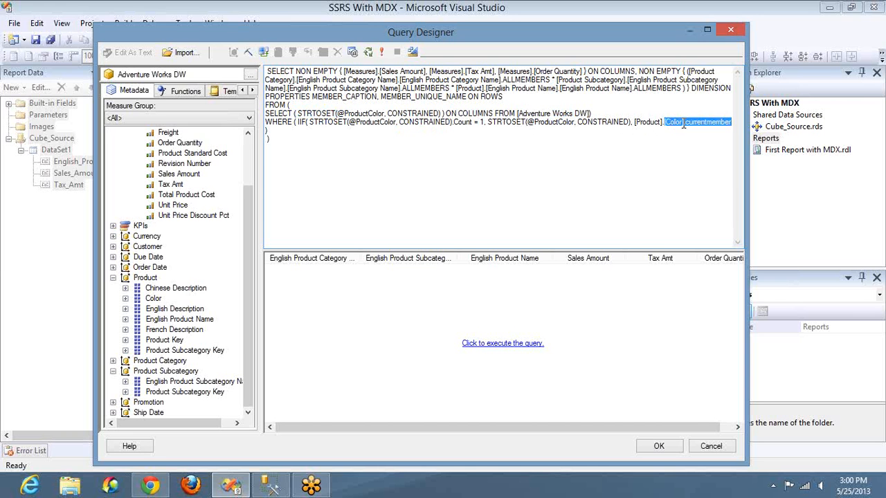
{"action": "left_click", "coordinate": [684, 123]}
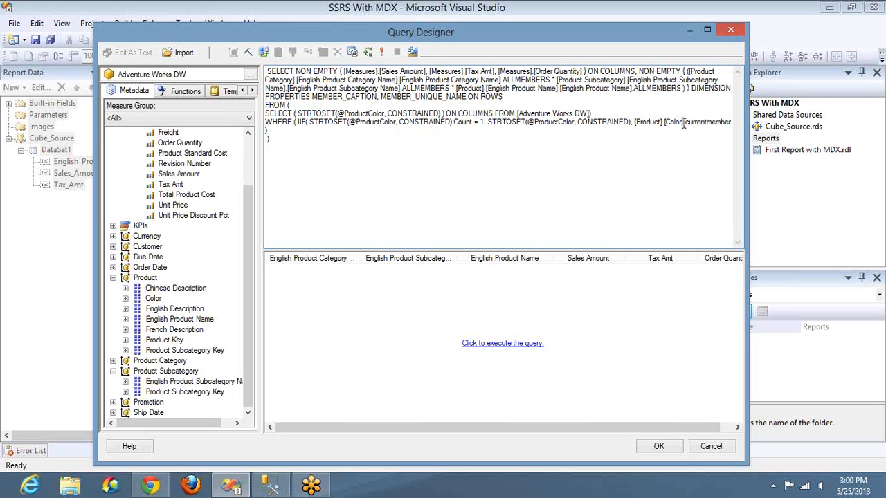
{"action": "key", "text": "shift+Left"}
{"action": "key", "text": "shift+Left"}
{"action": "key", "text": "shift+Left"}
{"action": "key", "text": "shift+Left"}
{"action": "key", "text": "shift+Left"}
{"action": "key", "text": "shift+Left"}
{"action": "key", "text": "shift+Left"}
{"action": "key", "text": "shift+Left"}
{"action": "key", "text": "shift+Left"}
{"action": "key", "text": "shift+Left"}
{"action": "key", "text": "shift+Left"}
{"action": "key", "text": "shift+Left"}
{"action": "key", "text": "shift+Left"}
{"action": "key", "text": "shift+Left"}
{"action": "key", "text": "shift+Left"}
{"action": "key", "text": "shift+Left"}
{"action": "key", "text": "shift+Left"}
{"action": "key", "text": "shift+Left"}
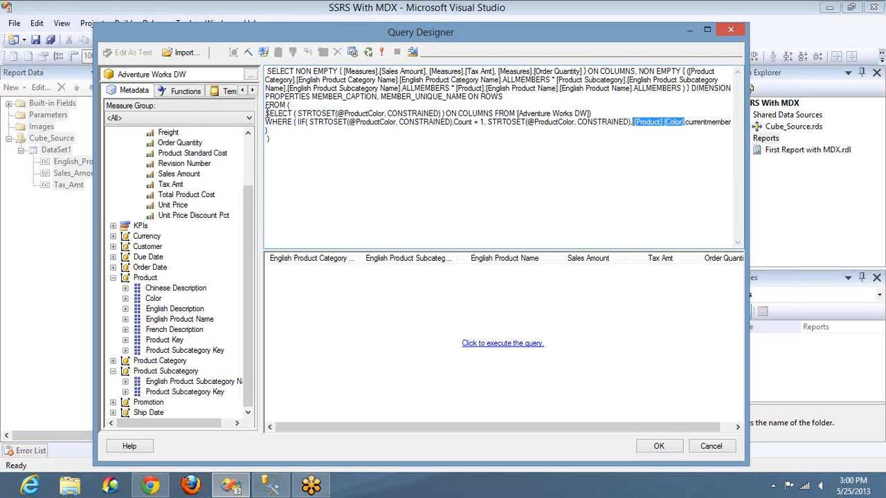
{"action": "left_click_drag", "start_coordinate": [266, 113], "coordinate": [271, 130]}
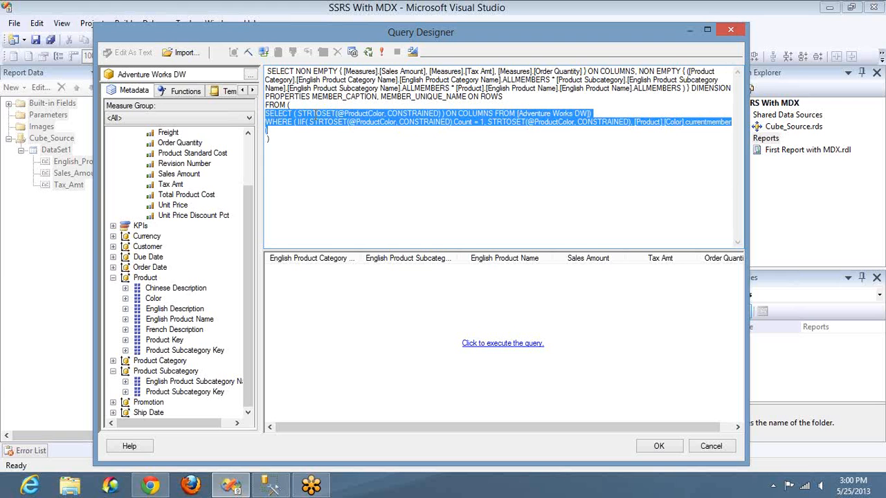
{"action": "left_click", "coordinate": [878, 173]}
{"action": "left_click", "coordinate": [772, 195]}
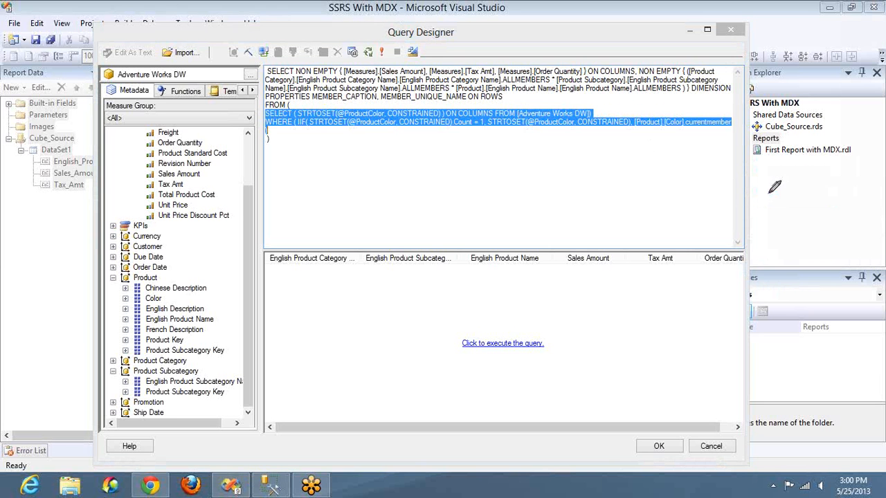
{"action": "mouse_move", "coordinate": [458, 174]}
{"action": "left_mouse_down"}
{"action": "mouse_move", "coordinate": [490, 291]}
{"action": "mouse_move", "coordinate": [561, 153]}
{"action": "mouse_move", "coordinate": [457, 173]}
{"action": "mouse_move", "coordinate": [479, 182]}
{"action": "mouse_move", "coordinate": [479, 284]}
{"action": "left_mouse_up"}
{"action": "left_click_drag", "start_coordinate": [499, 172], "coordinate": [498, 302]}
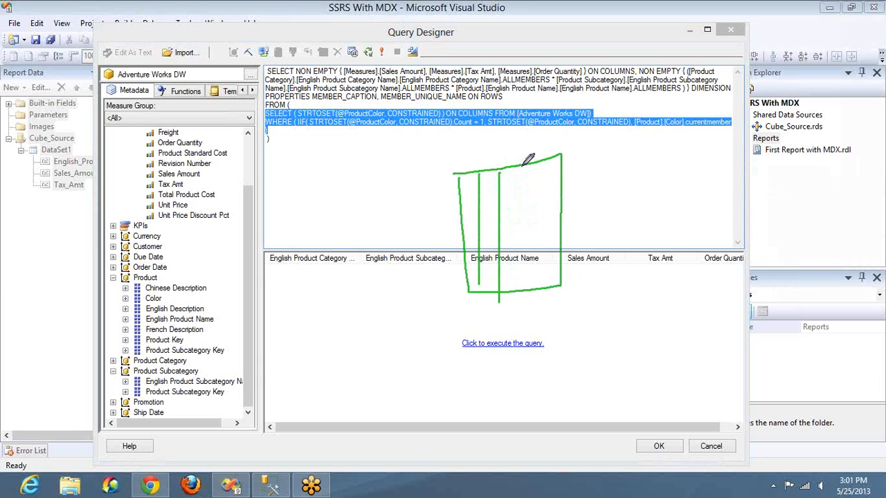
{"action": "left_click_drag", "start_coordinate": [523, 166], "coordinate": [523, 276]}
{"action": "left_click_drag", "start_coordinate": [536, 164], "coordinate": [537, 281]}
{"action": "left_click_drag", "start_coordinate": [459, 198], "coordinate": [558, 196]}
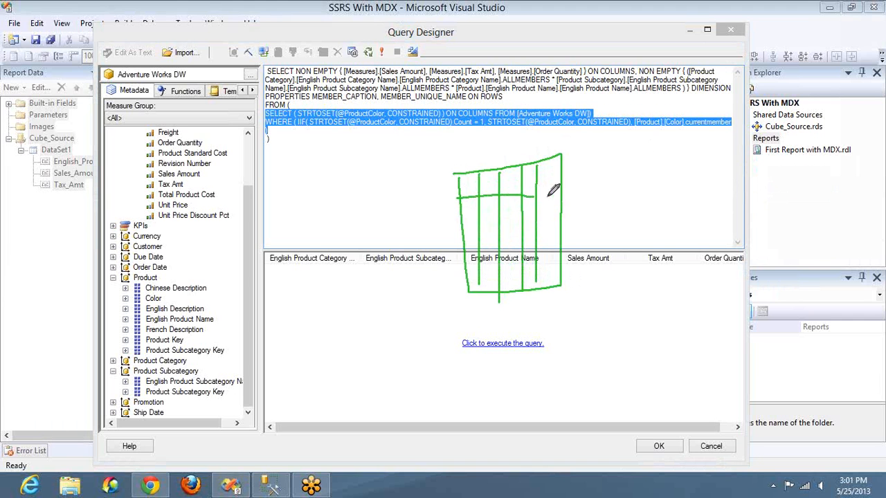
{"action": "left_click_drag", "start_coordinate": [462, 226], "coordinate": [550, 224]}
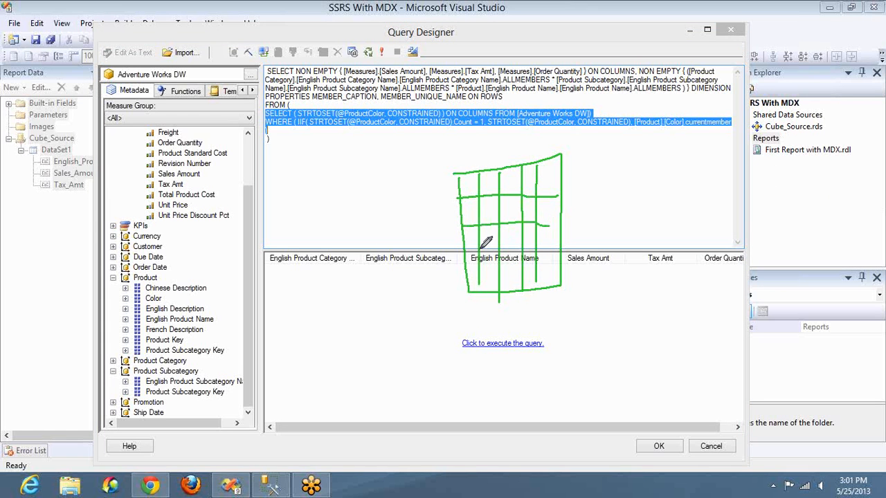
{"action": "left_click_drag", "start_coordinate": [471, 258], "coordinate": [564, 258]}
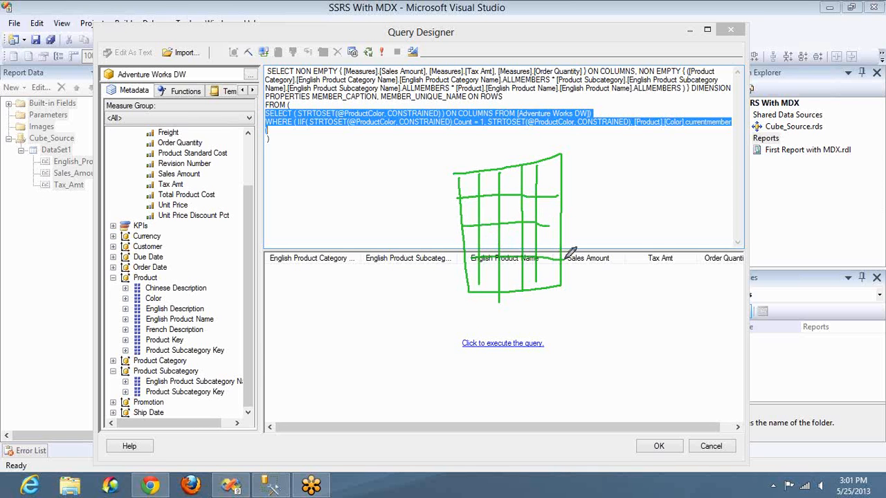
{"action": "left_click", "coordinate": [874, 170]}
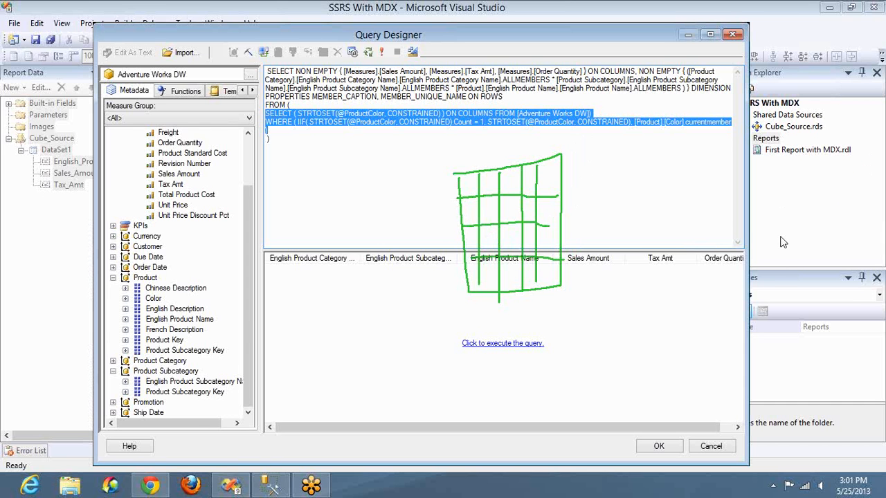
{"action": "left_click", "coordinate": [689, 311]}
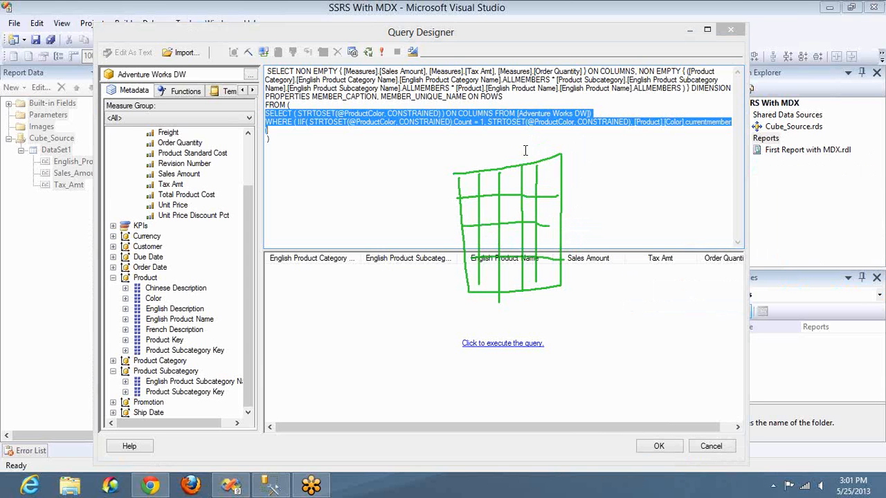
{"action": "left_click", "coordinate": [525, 152]}
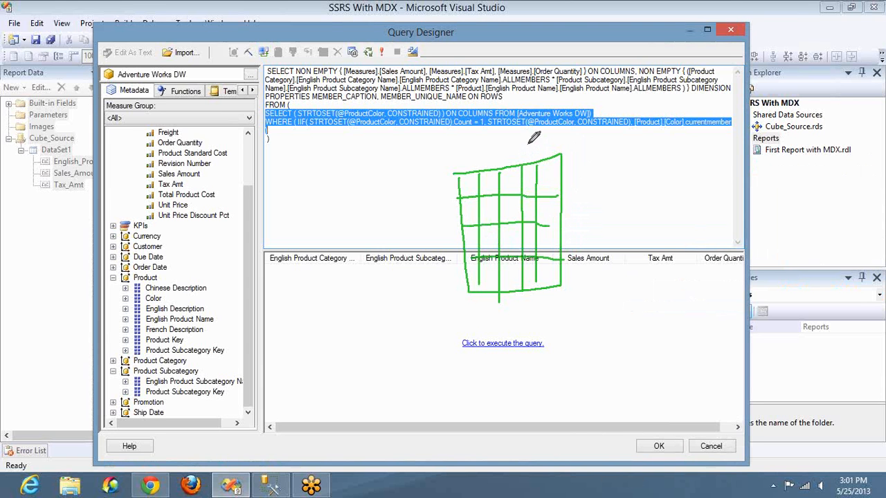
{"action": "mouse_move", "coordinate": [524, 146]}
{"action": "left_mouse_down"}
{"action": "mouse_move", "coordinate": [520, 194]}
{"action": "mouse_move", "coordinate": [534, 214]}
{"action": "mouse_move", "coordinate": [575, 233]}
{"action": "left_mouse_up"}
{"action": "mouse_move", "coordinate": [626, 133]}
{"action": "left_mouse_down"}
{"action": "mouse_move", "coordinate": [583, 163]}
{"action": "mouse_move", "coordinate": [602, 158]}
{"action": "left_mouse_up"}
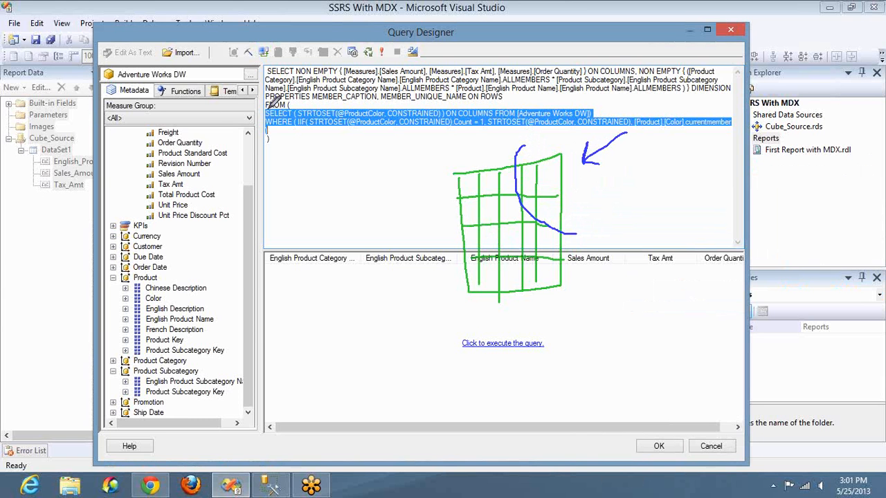
{"action": "mouse_move", "coordinate": [274, 109]}
{"action": "left_mouse_down"}
{"action": "mouse_move", "coordinate": [261, 110]}
{"action": "mouse_move", "coordinate": [262, 132]}
{"action": "mouse_move", "coordinate": [284, 125]}
{"action": "left_mouse_up"}
{"action": "mouse_move", "coordinate": [523, 144]}
{"action": "left_mouse_down"}
{"action": "mouse_move", "coordinate": [516, 178]}
{"action": "mouse_move", "coordinate": [547, 228]}
{"action": "left_mouse_up"}
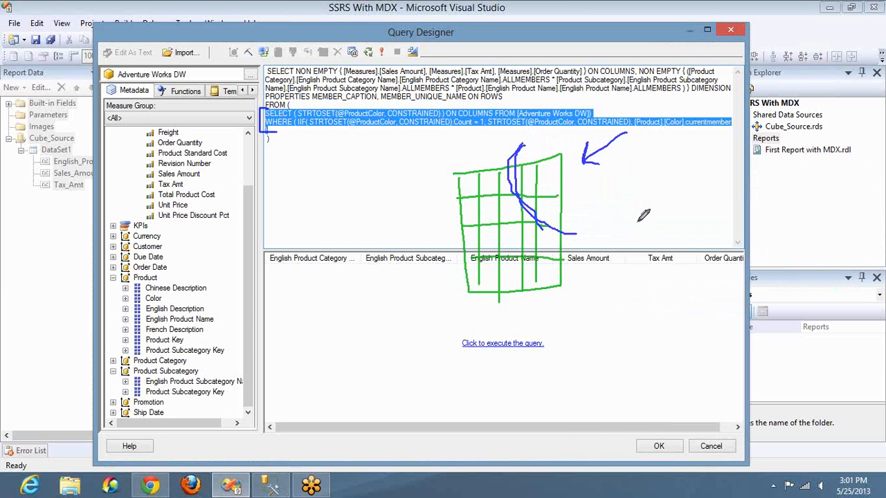
{"action": "mouse_move", "coordinate": [564, 186]}
{"action": "left_mouse_down"}
{"action": "mouse_move", "coordinate": [661, 203]}
{"action": "mouse_move", "coordinate": [651, 207]}
{"action": "left_mouse_up"}
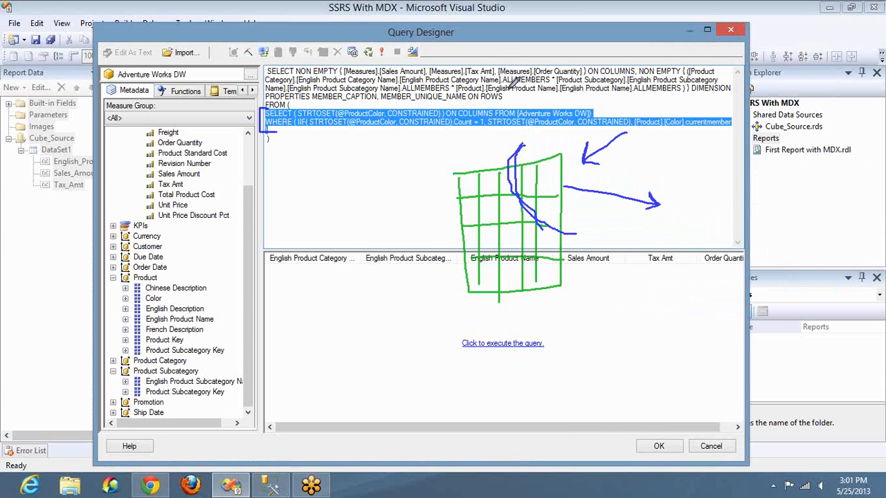
{"action": "mouse_move", "coordinate": [507, 96]}
{"action": "left_mouse_down"}
{"action": "mouse_move", "coordinate": [523, 99]}
{"action": "mouse_move", "coordinate": [291, 97]}
{"action": "left_mouse_up"}
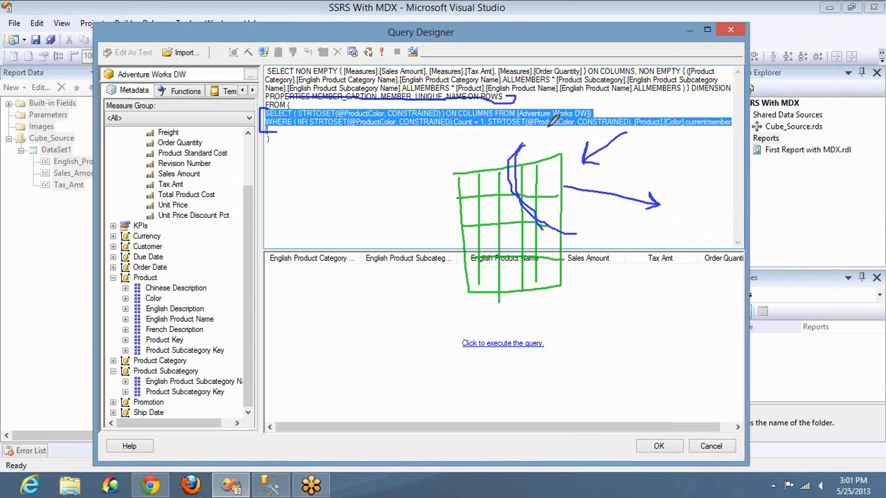
{"action": "mouse_move", "coordinate": [528, 146]}
{"action": "left_mouse_down"}
{"action": "mouse_move", "coordinate": [543, 159]}
{"action": "mouse_move", "coordinate": [553, 147]}
{"action": "left_mouse_up"}
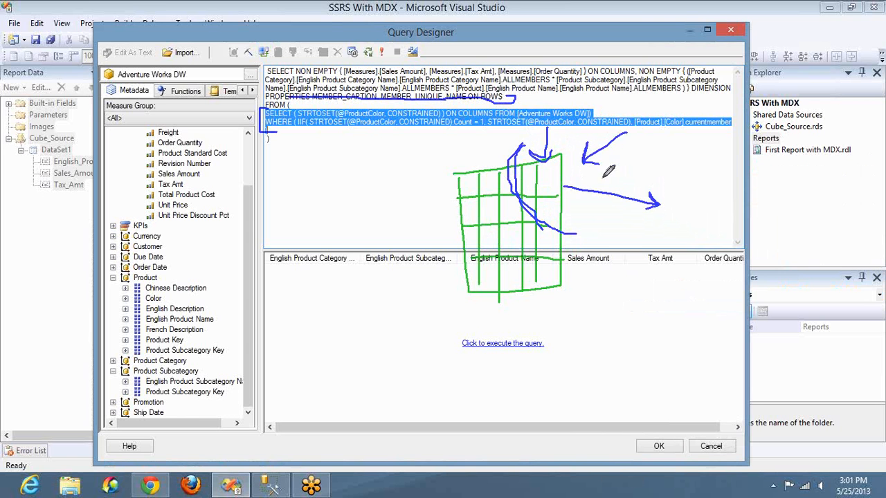
{"action": "mouse_move", "coordinate": [606, 180]}
{"action": "left_mouse_down"}
{"action": "mouse_move", "coordinate": [547, 173]}
{"action": "mouse_move", "coordinate": [570, 185]}
{"action": "left_mouse_up"}
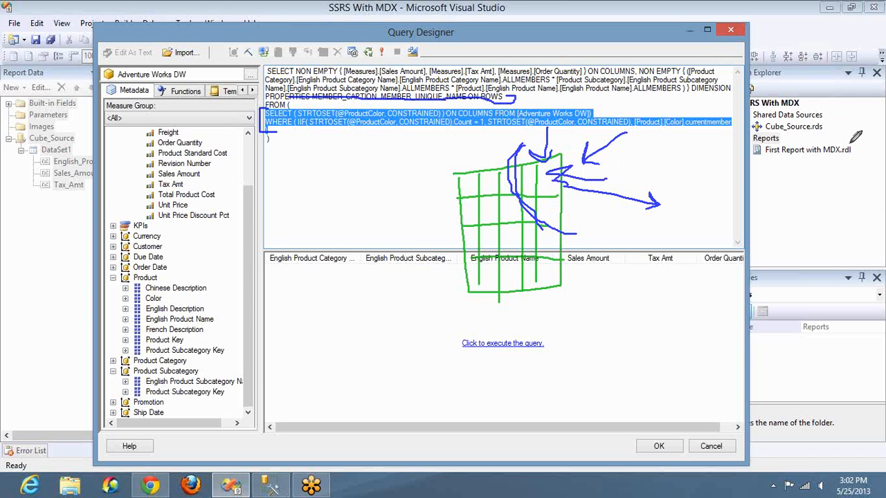
{"action": "left_click", "coordinate": [873, 172]}
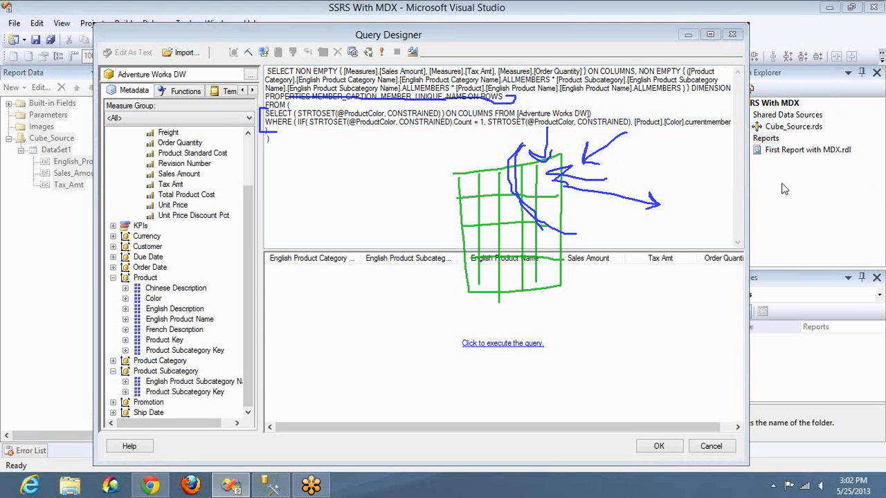
{"action": "left_click", "coordinate": [782, 184]}
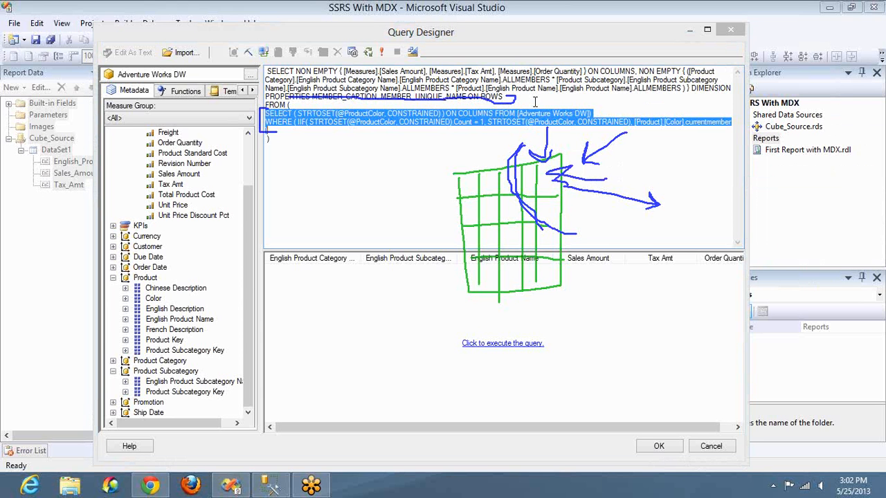
Return the query to design mode and accept it as the report's query
{"action": "left_click", "coordinate": [413, 53]}
{"action": "left_click", "coordinate": [550, 272]}
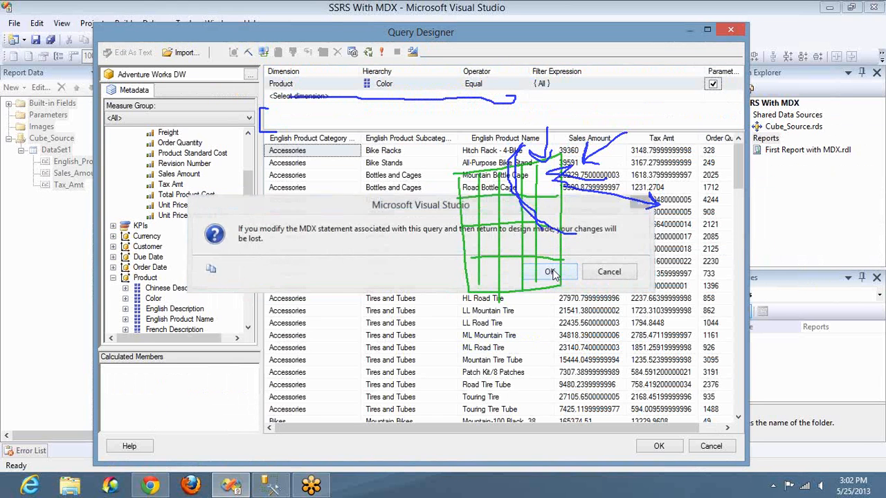
{"action": "left_click", "coordinate": [659, 447]}
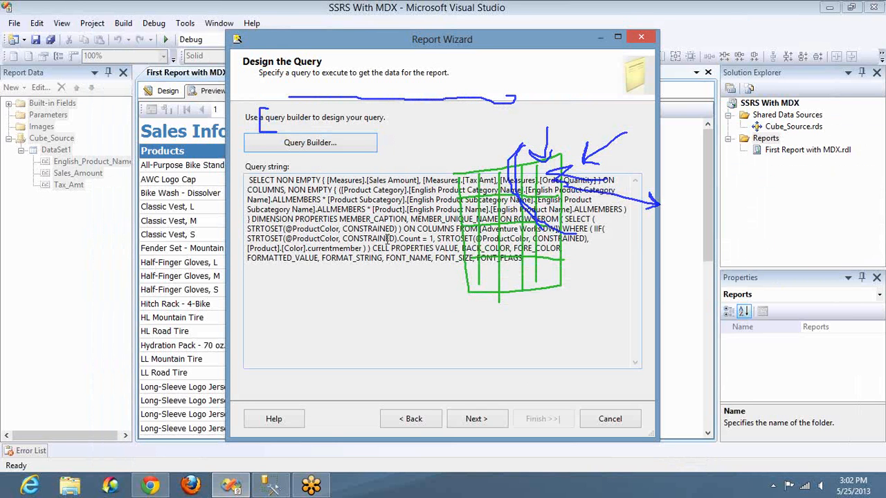
{"action": "left_click", "coordinate": [880, 171]}
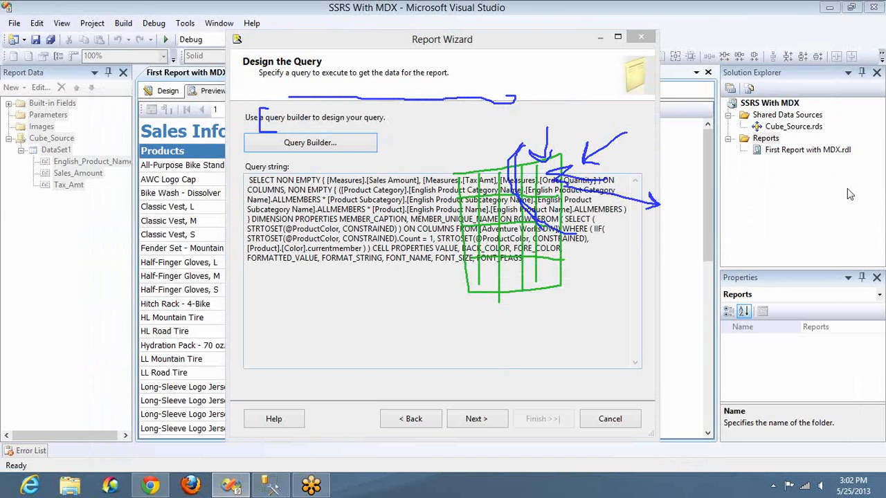
{"action": "key", "text": "Escape"}
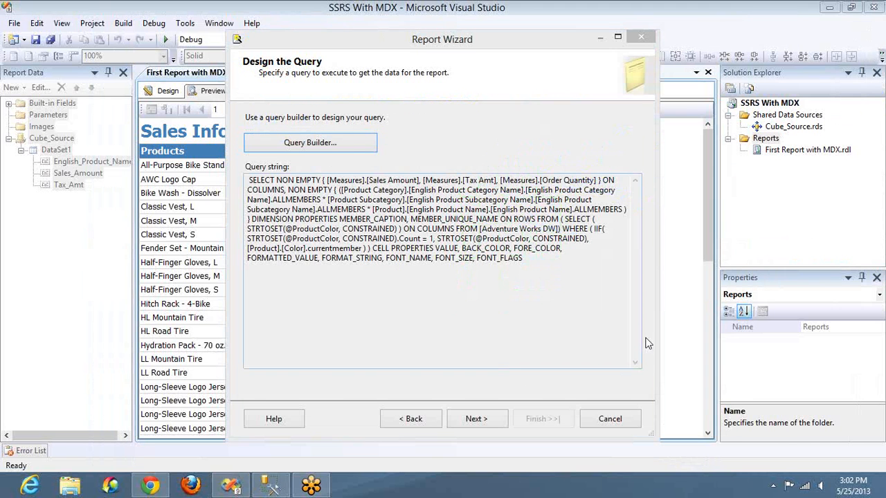
Continue past the query definition and set the report type to Matrix
{"action": "left_click", "coordinate": [499, 420]}
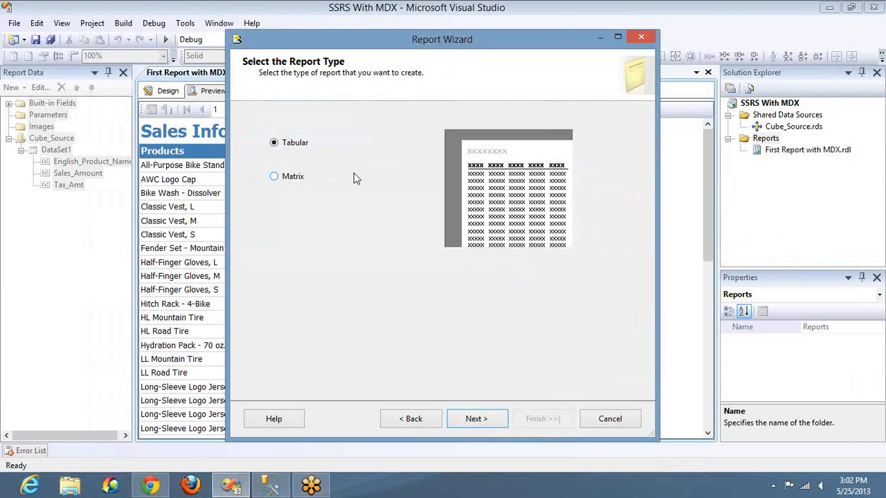
{"action": "left_click", "coordinate": [280, 176]}
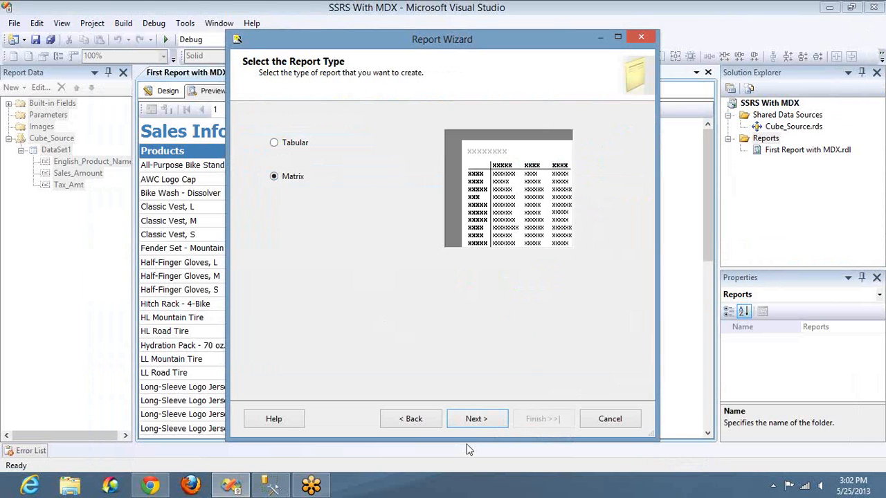
{"action": "left_click", "coordinate": [475, 422]}
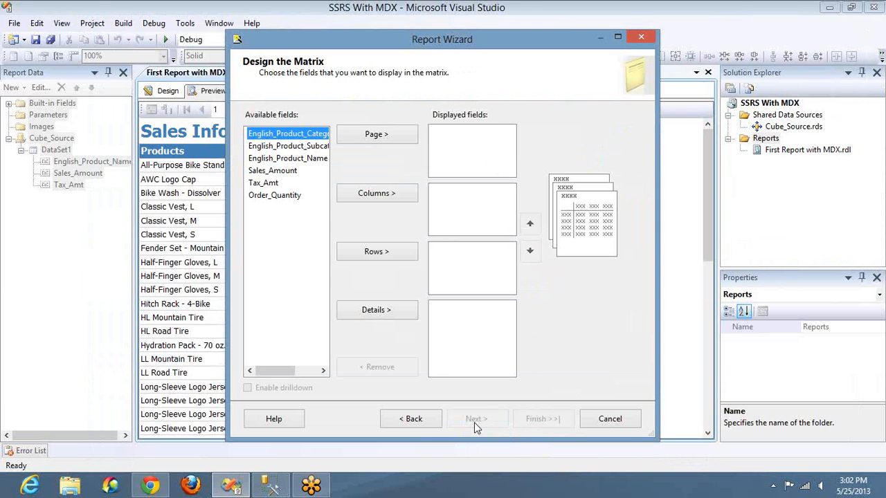
Add the product category, subcategory and product name fields to the matrix rows, and Sales_Amount, Tax_Amt and Order_Quantity to the details
{"action": "left_click", "coordinate": [376, 252]}
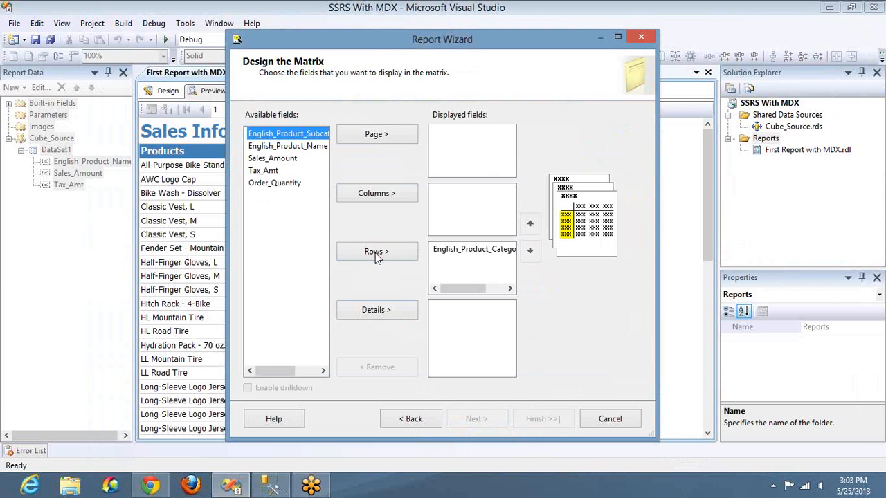
{"action": "left_click", "coordinate": [377, 258]}
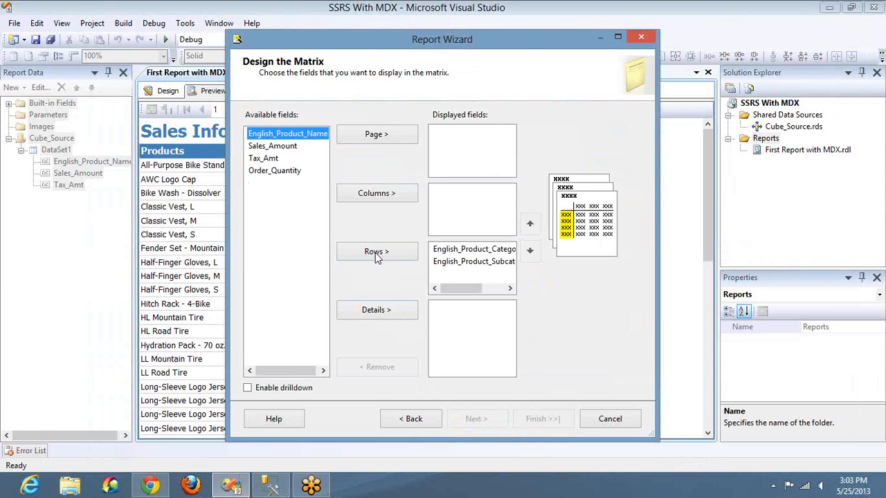
{"action": "left_click", "coordinate": [377, 257]}
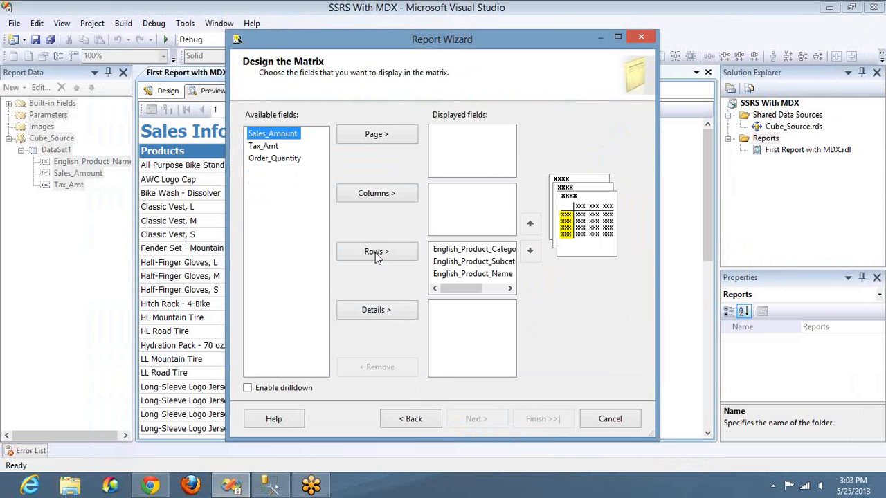
{"action": "left_click", "coordinate": [377, 313]}
{"action": "left_click", "coordinate": [377, 313]}
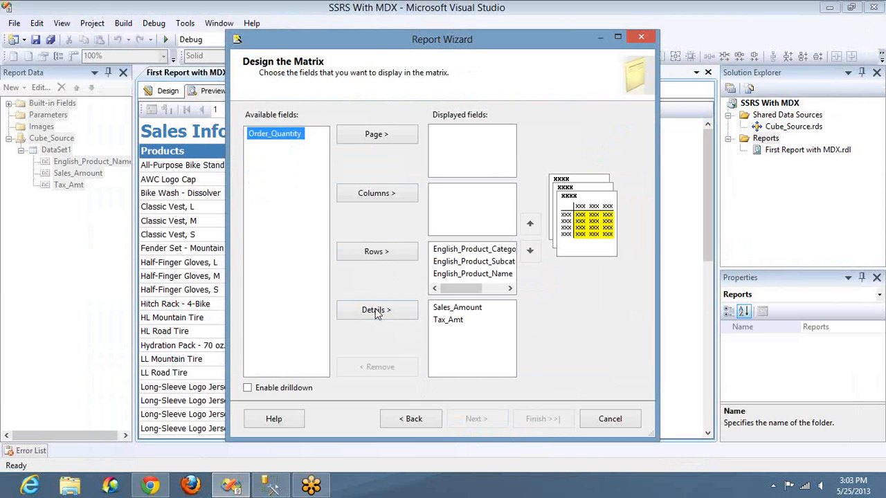
{"action": "left_click", "coordinate": [377, 313]}
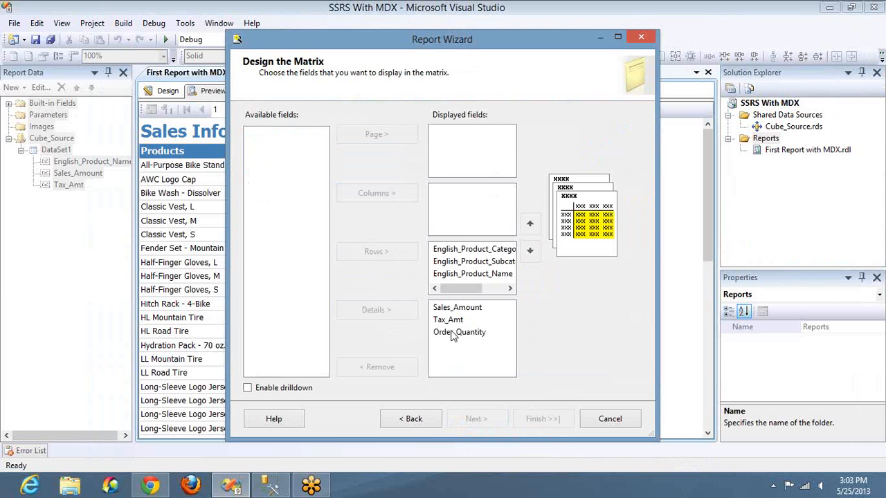
Move the product category name field from the matrix rows to the columns and enable drilldown, keeping the Slate style
{"action": "left_click", "coordinate": [465, 249]}
{"action": "left_click", "coordinate": [530, 227]}
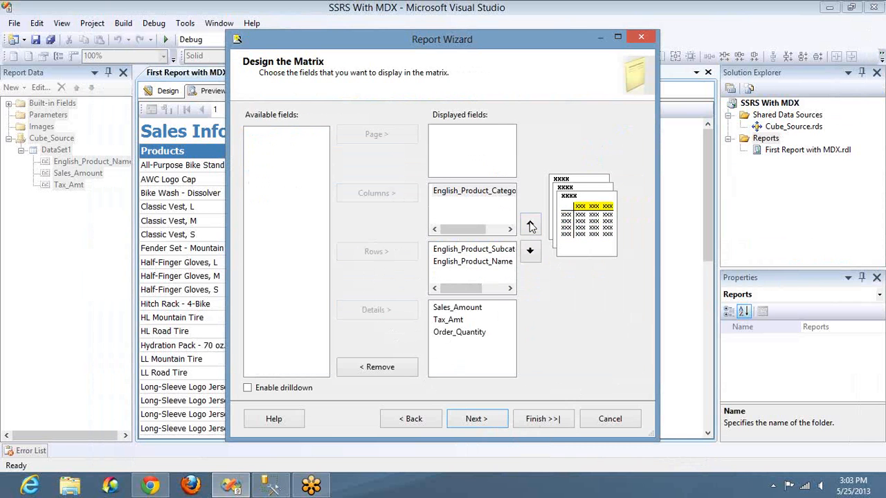
{"action": "left_click", "coordinate": [261, 389]}
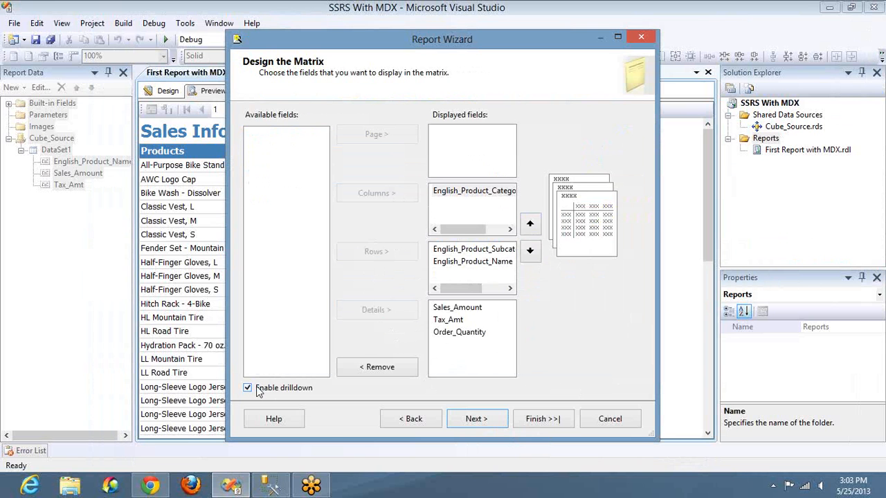
{"action": "left_click", "coordinate": [476, 419]}
{"action": "left_click", "coordinate": [503, 424]}
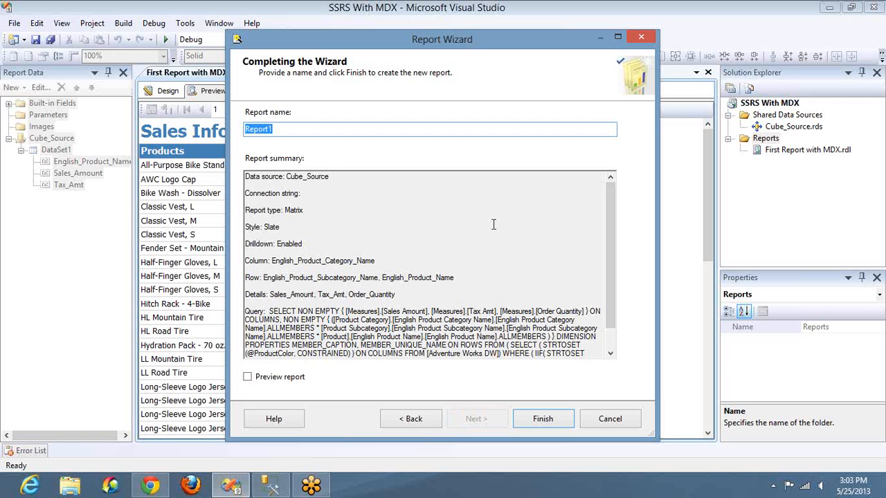
Name the report "Seconf Report with MDX" and finish creating it
{"action": "type", "text": "Seconf Report with M"}
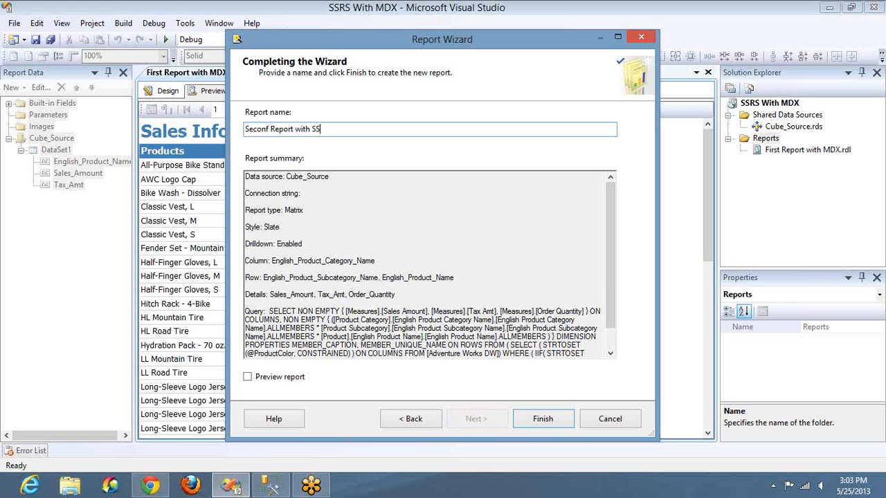
{"action": "key", "text": "BackSpace"}
{"action": "type", "text": "Cube"}
{"action": "key", "text": "ctrl+shift+Left"}
{"action": "type", "text": "MDX"}
{"action": "left_click", "coordinate": [539, 420]}
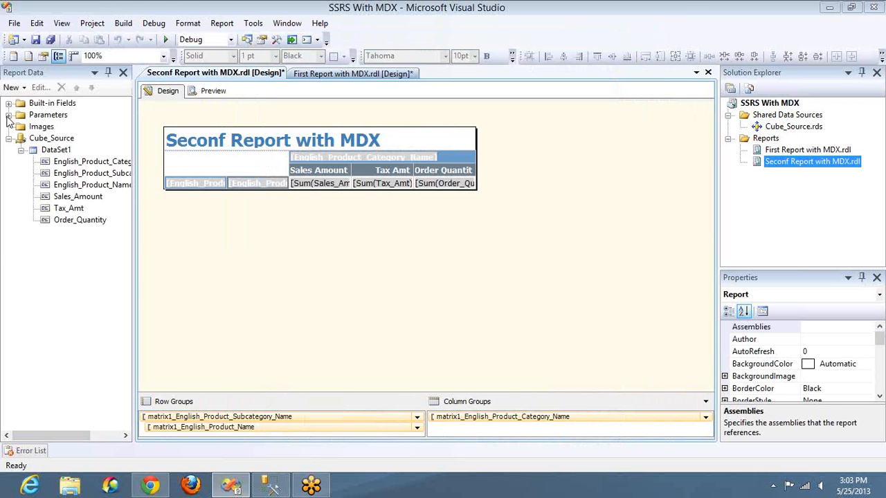
Review the ProductColor parameter's general settings, available values and default value, leaving them as they are
{"action": "left_click", "coordinate": [8, 115]}
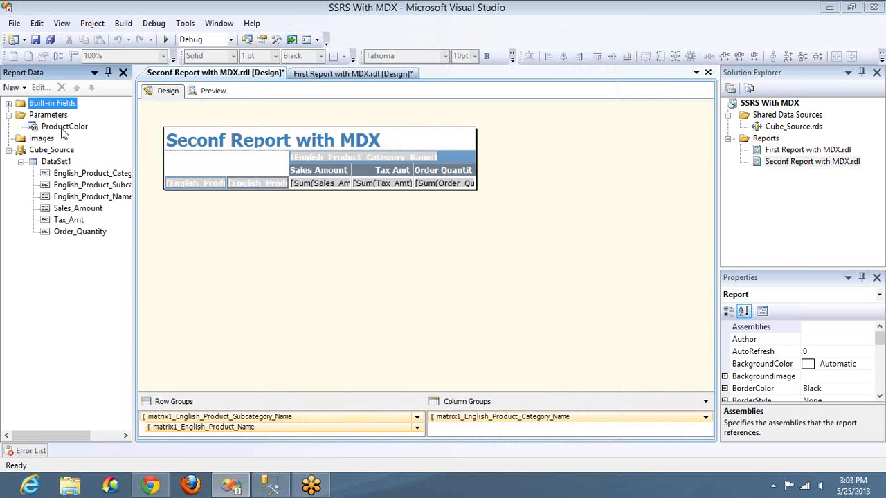
{"action": "double_click", "coordinate": [63, 127]}
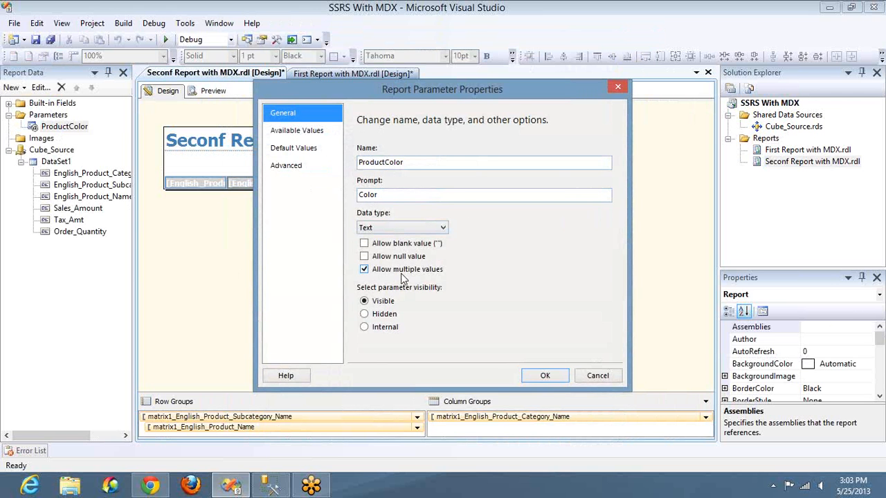
{"action": "left_click", "coordinate": [297, 133]}
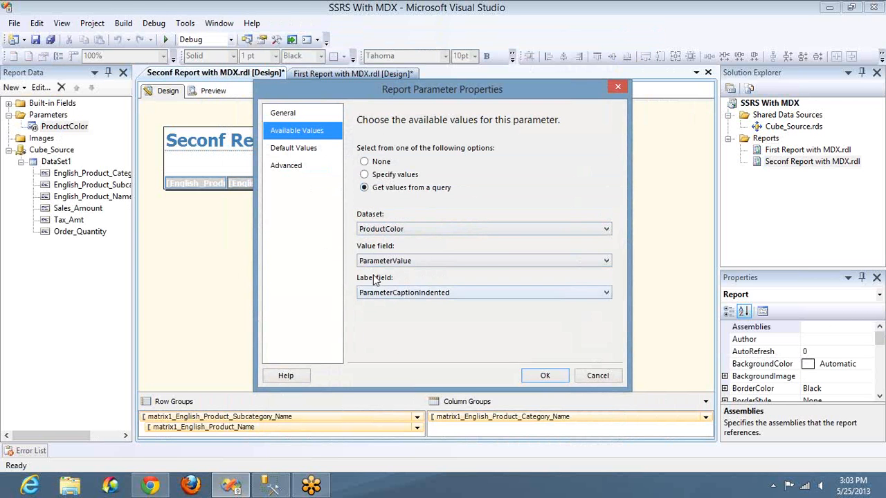
{"action": "left_click", "coordinate": [289, 153]}
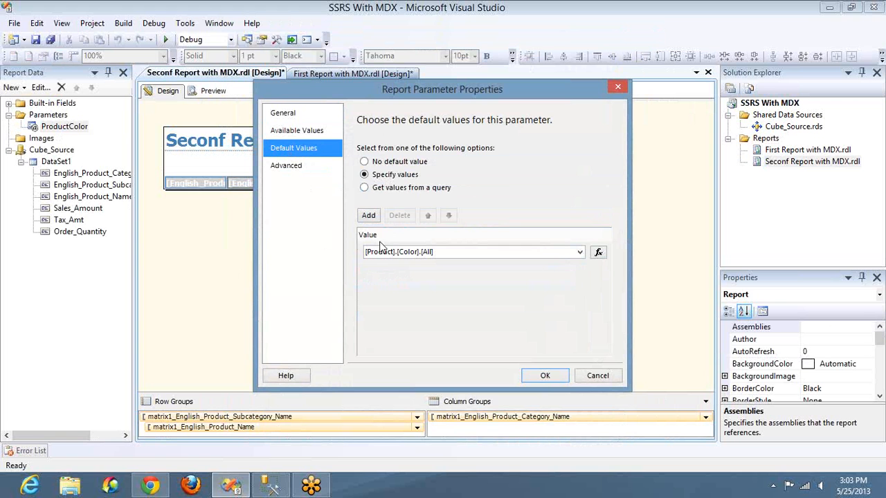
{"action": "double_click", "coordinate": [429, 252]}
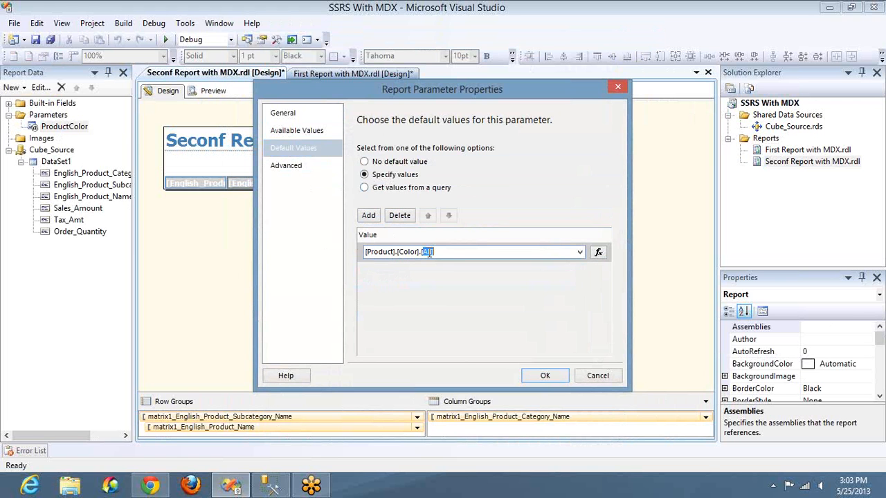
{"action": "left_click", "coordinate": [311, 131]}
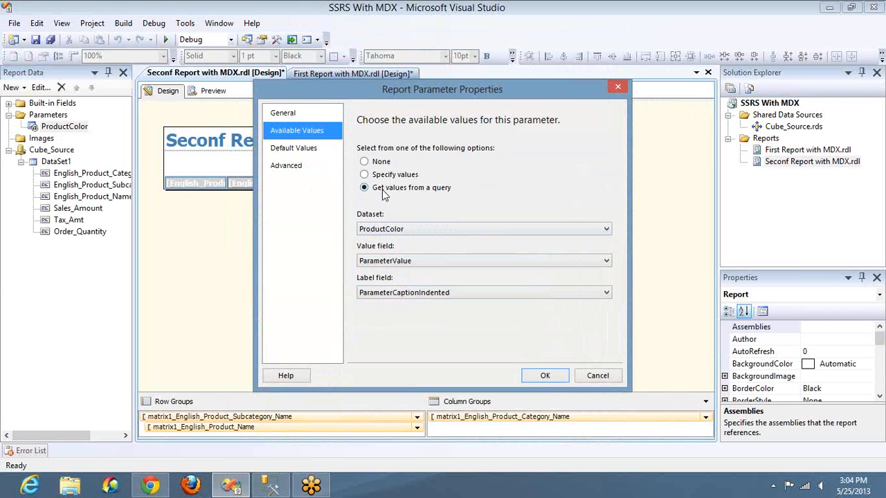
{"action": "left_click", "coordinate": [595, 375]}
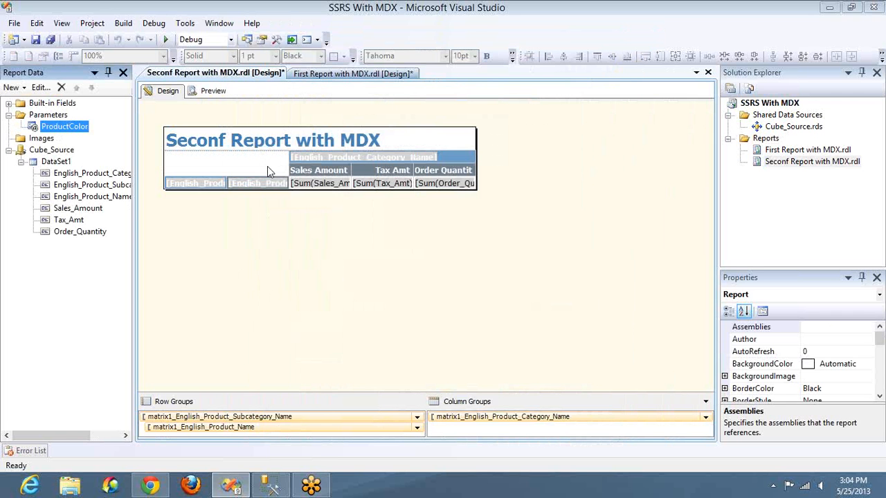
Change the report's title text to "Sales Info"
{"action": "left_click", "coordinate": [269, 143]}
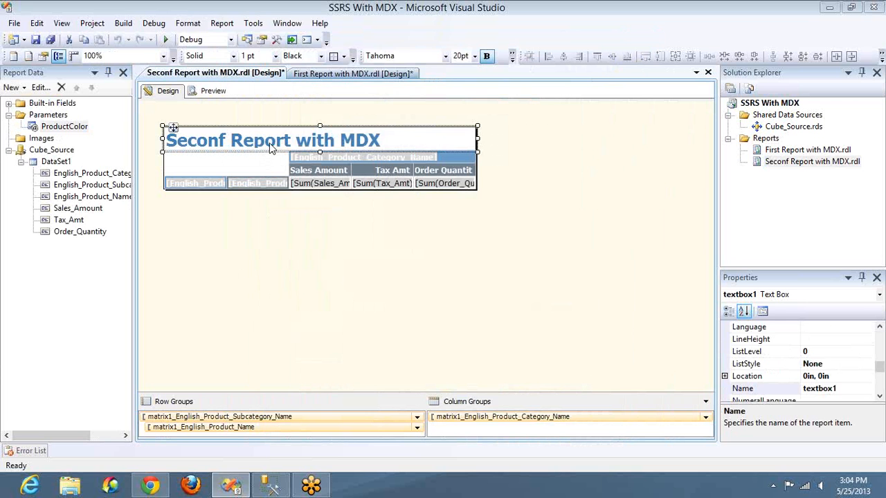
{"action": "left_click", "coordinate": [269, 147]}
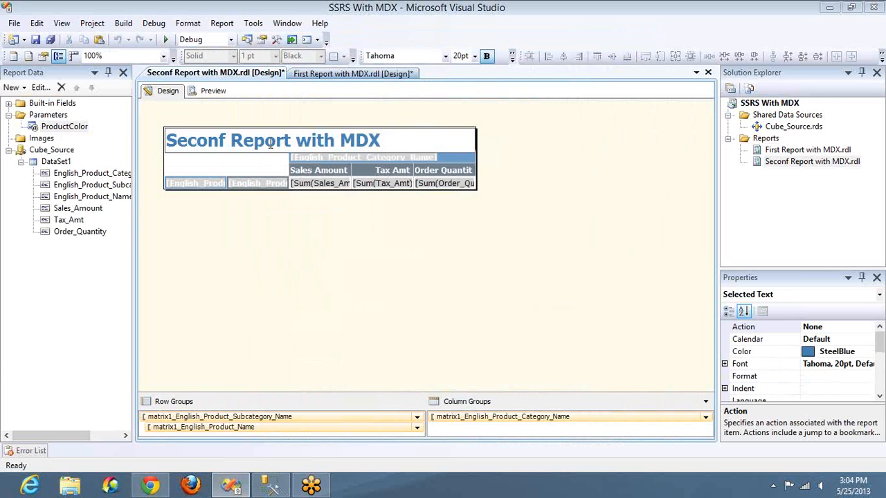
{"action": "key", "text": "ctrl+a"}
{"action": "type", "text": "Sales "}
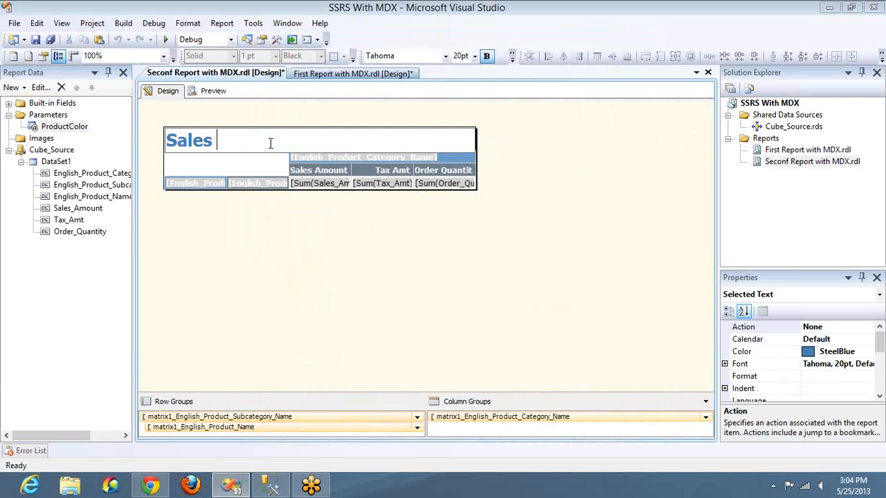
{"action": "type", "text": "Info"}
Widen the matrix's Sales Amount, Tax Amt and Order Quantity columns so their headers and field expressions fit
{"action": "left_click", "coordinate": [339, 156]}
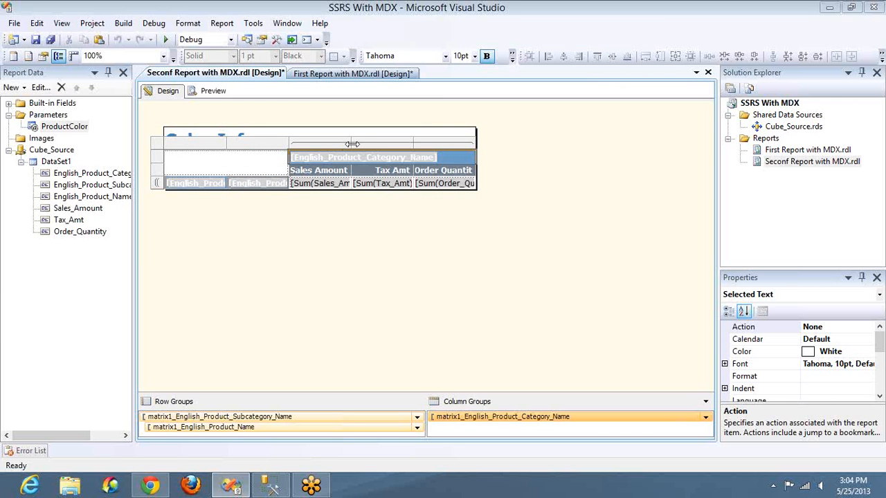
{"action": "left_click_drag", "start_coordinate": [352, 144], "coordinate": [378, 142]}
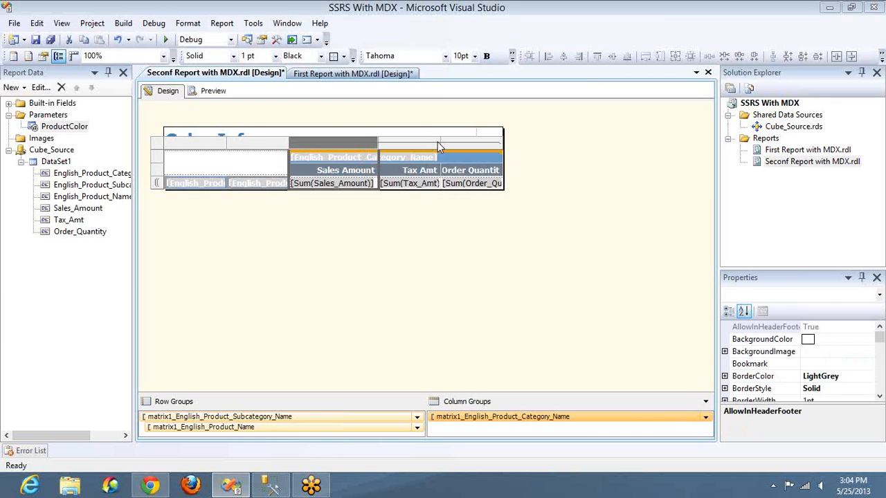
{"action": "left_click_drag", "start_coordinate": [441, 142], "coordinate": [468, 142]}
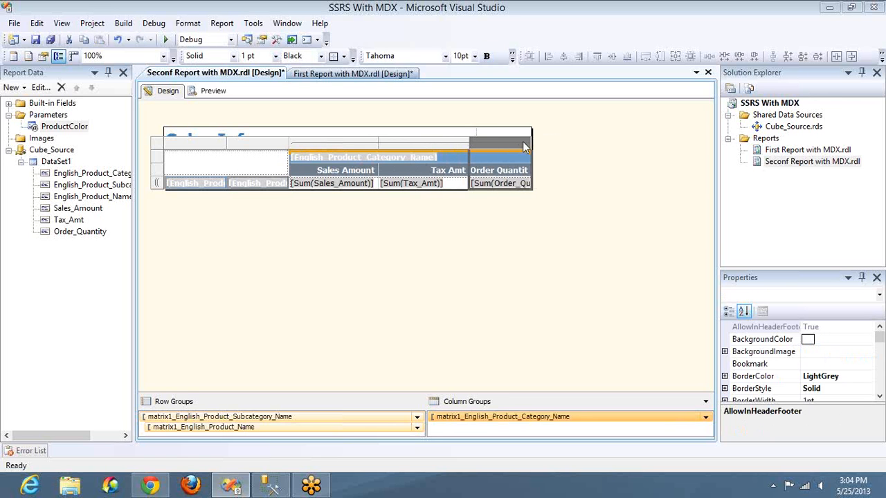
{"action": "left_click_drag", "start_coordinate": [531, 141], "coordinate": [564, 141]}
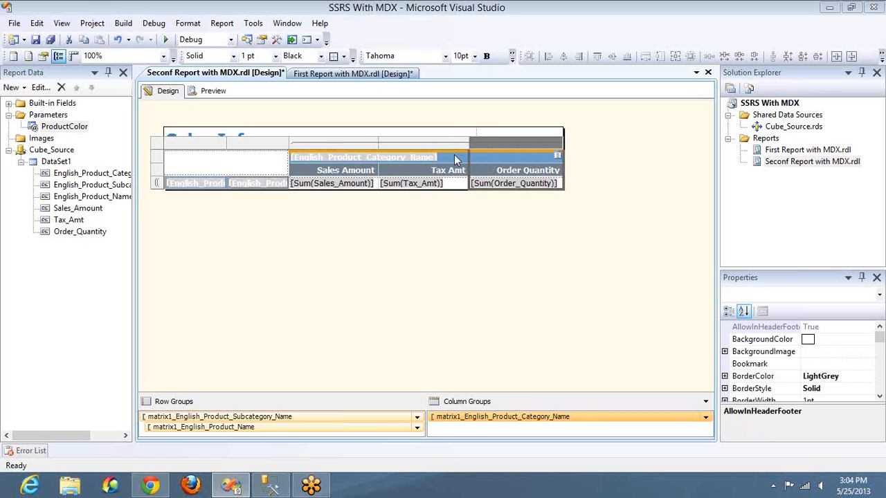
Right-align the contents of the Sales Amount, Tax Amt and Order Quantity columns together
{"action": "left_click", "coordinate": [448, 139]}
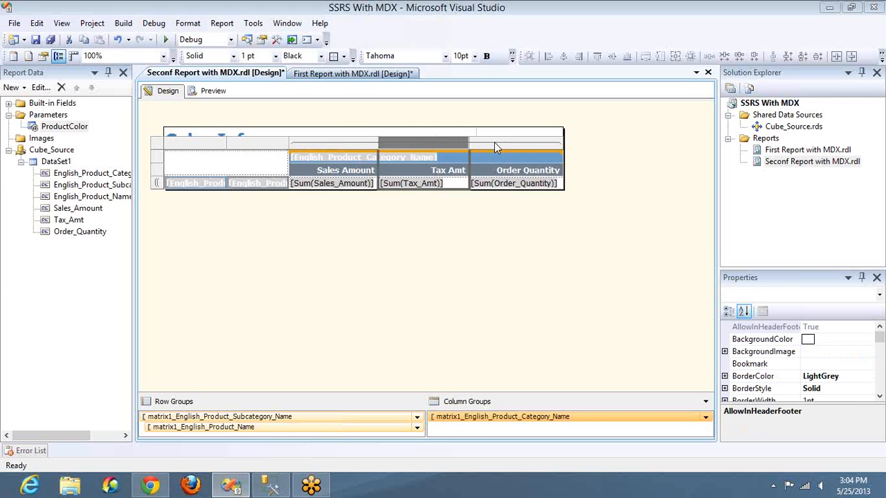
{"action": "left_click", "coordinate": [494, 142], "text": "ctrl"}
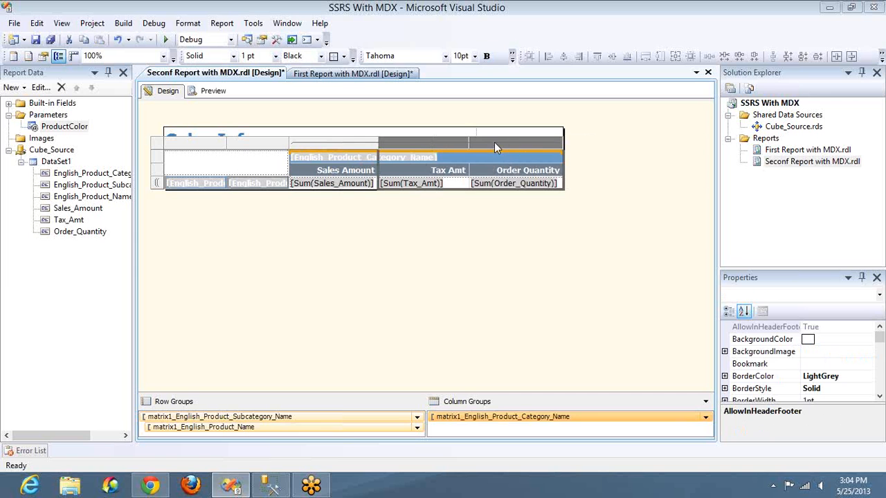
{"action": "left_click", "coordinate": [371, 143], "text": "ctrl"}
{"action": "left_click", "coordinate": [512, 55]}
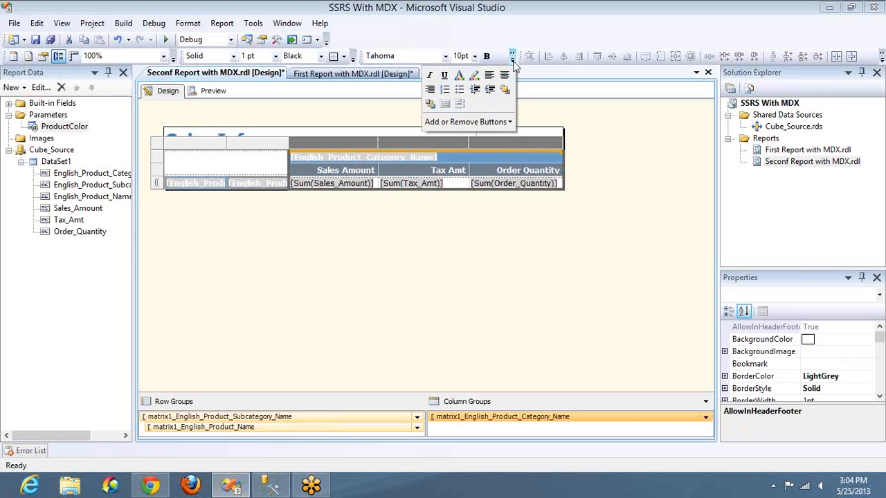
{"action": "left_click", "coordinate": [431, 88]}
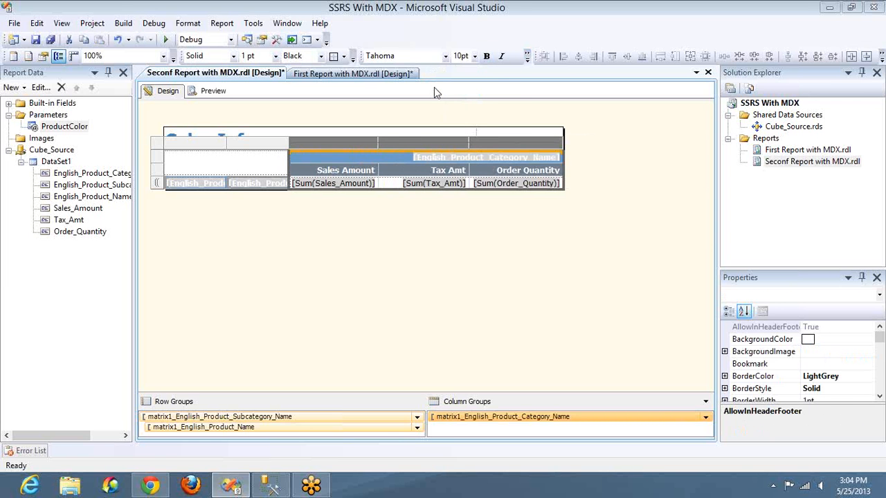
Center the product category name header, and widen the matrix's product name and product subcategory columns
{"action": "left_click", "coordinate": [386, 158]}
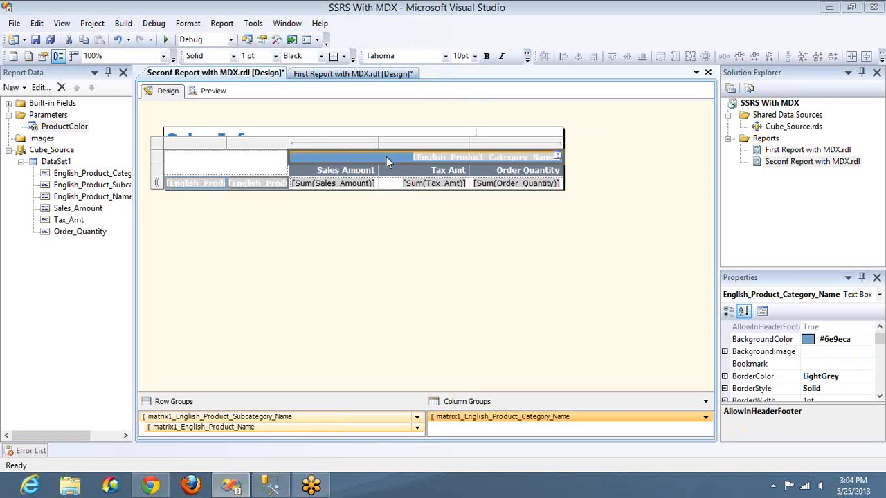
{"action": "left_click", "coordinate": [526, 60]}
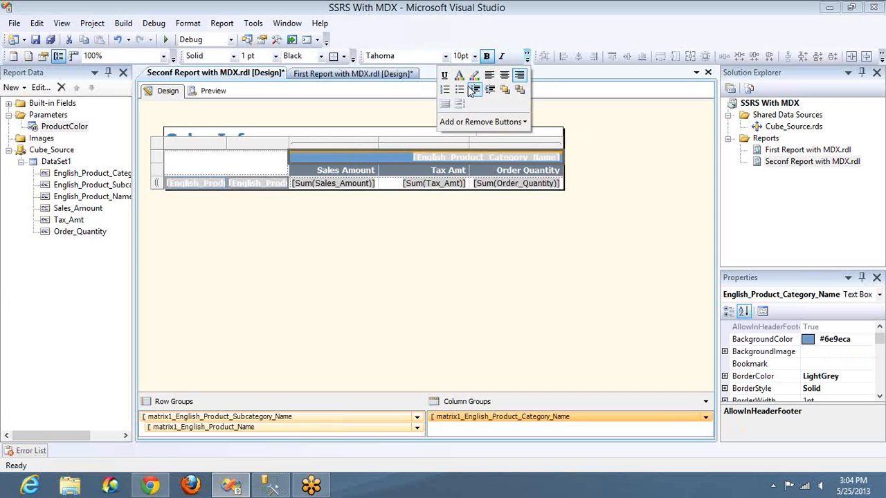
{"action": "left_click", "coordinate": [505, 77]}
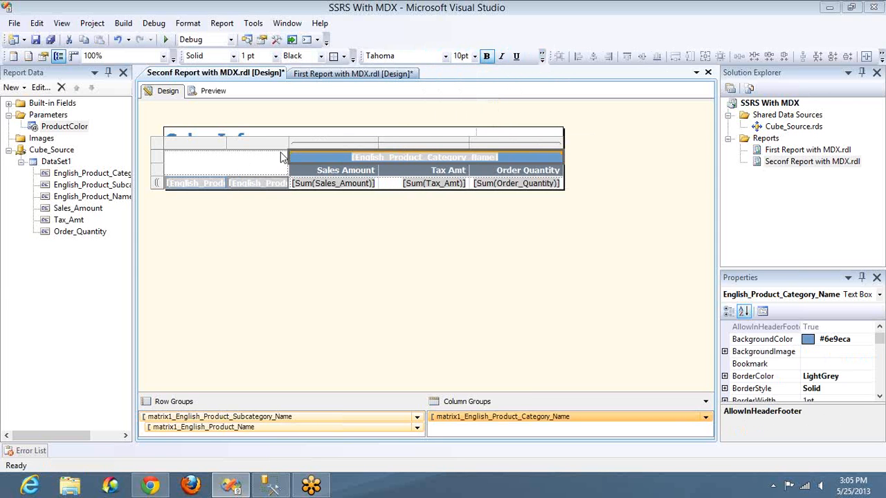
{"action": "left_click_drag", "start_coordinate": [287, 147], "coordinate": [362, 148]}
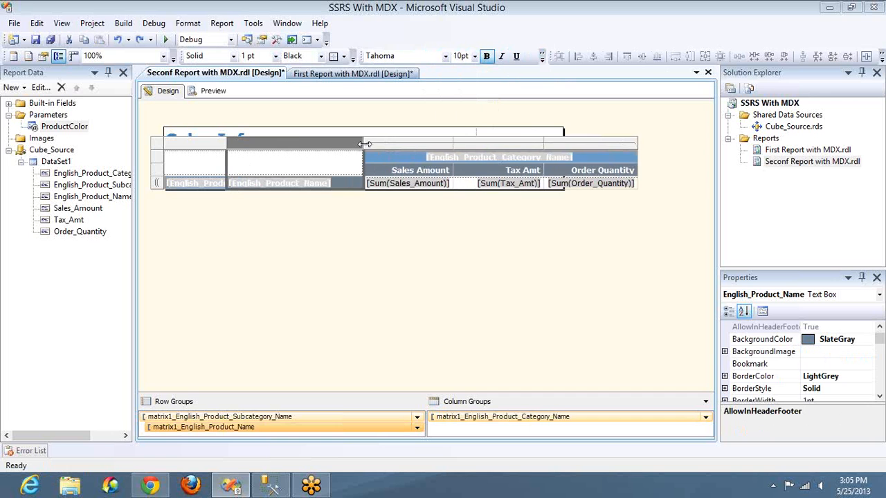
{"action": "left_click_drag", "start_coordinate": [227, 144], "coordinate": [298, 144]}
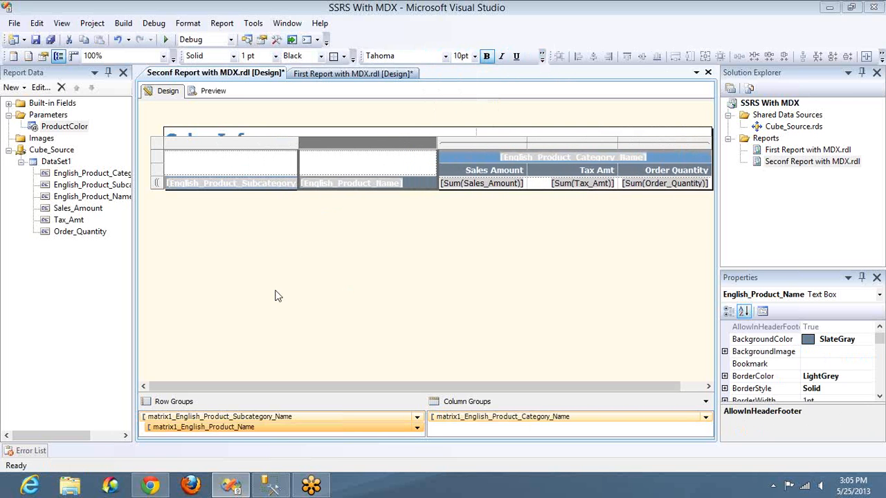
Preview the report and check the drilldown on the subcategory rows from Bike Racks through Fenders, collapsing Bottles and Cages again
{"action": "left_click", "coordinate": [214, 95]}
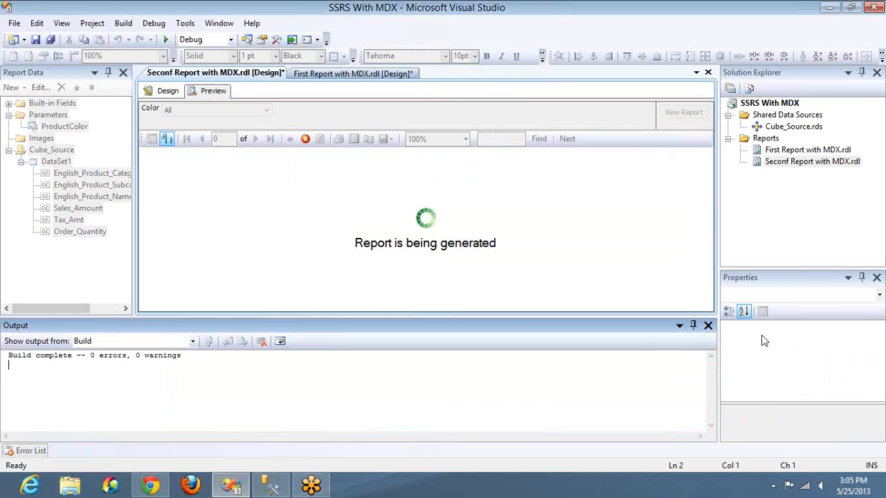
{"action": "left_click", "coordinate": [710, 329]}
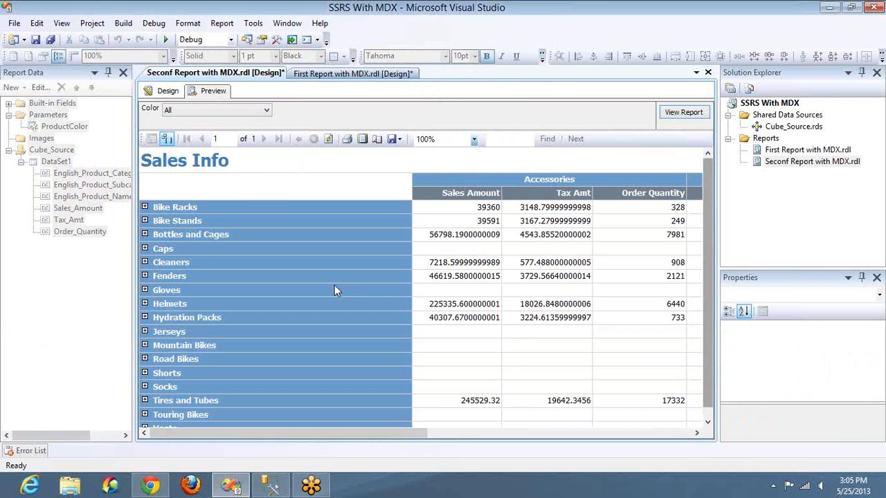
{"action": "left_click", "coordinate": [145, 207]}
{"action": "left_click", "coordinate": [144, 221]}
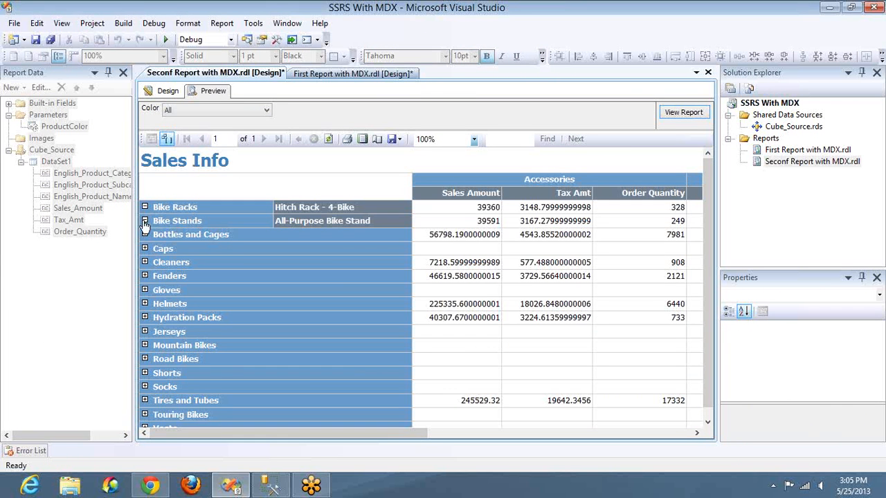
{"action": "left_click", "coordinate": [145, 235]}
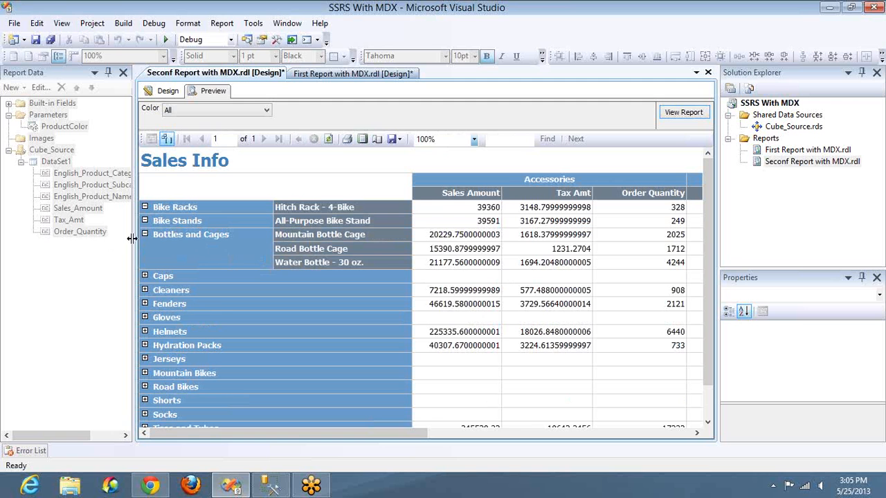
{"action": "left_click", "coordinate": [145, 235]}
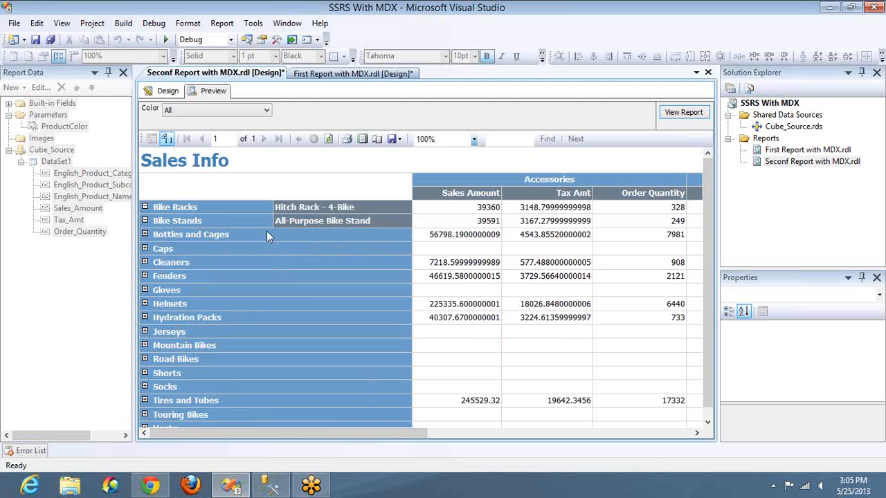
{"action": "left_click", "coordinate": [146, 250]}
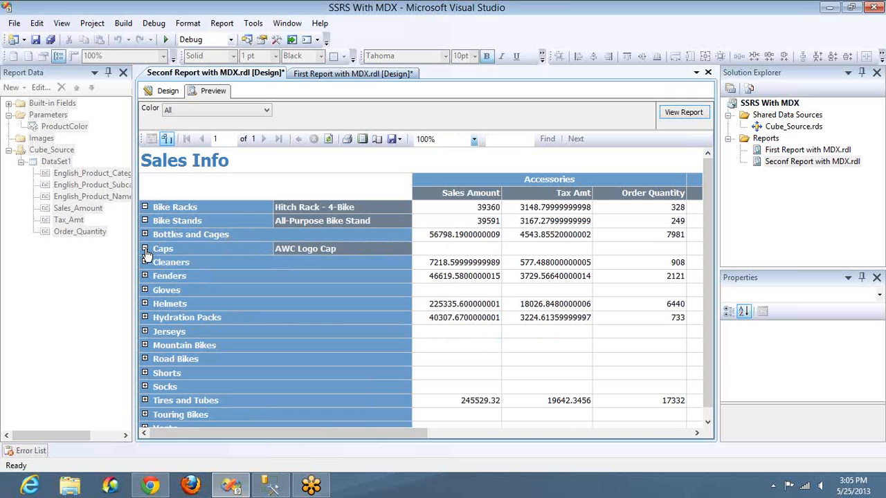
{"action": "left_click", "coordinate": [145, 263]}
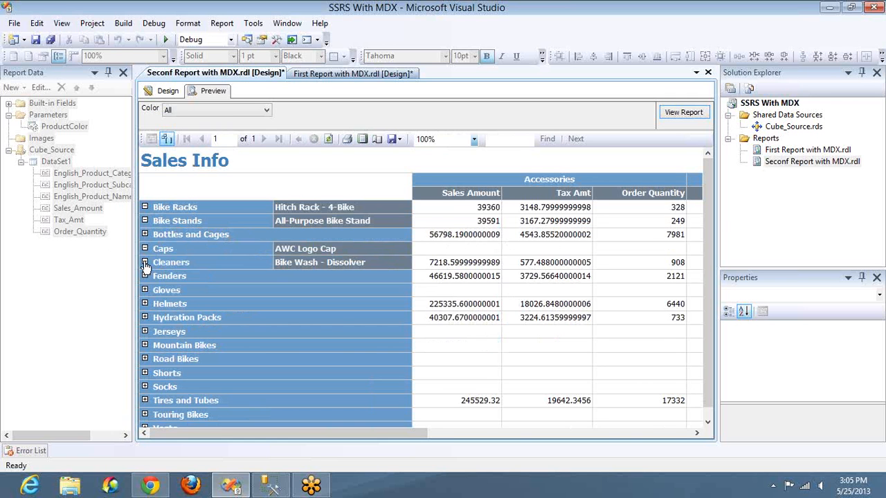
{"action": "left_click", "coordinate": [145, 275]}
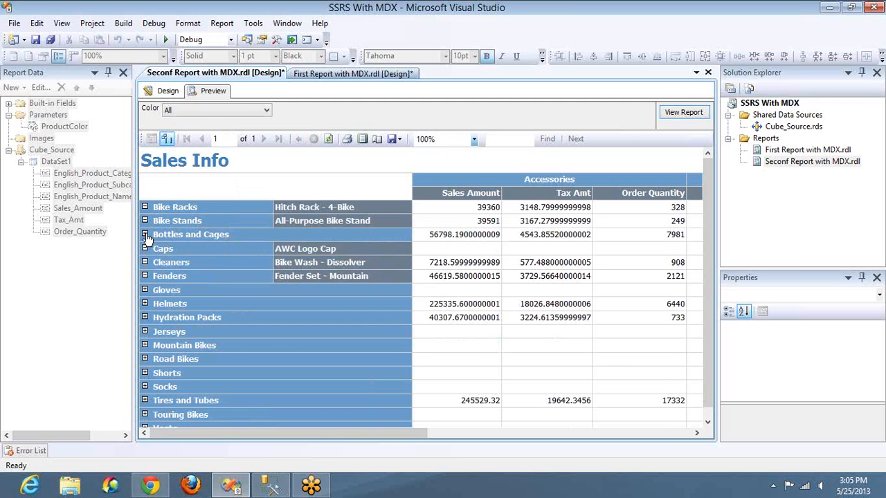
Set the Color parameter to Black only, instead of All, and rerun the report preview
{"action": "left_click", "coordinate": [211, 113]}
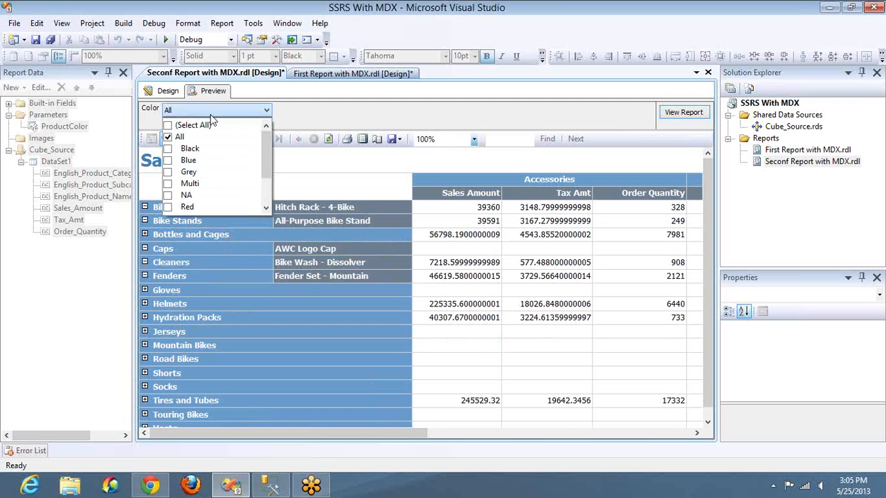
{"action": "left_click", "coordinate": [168, 137]}
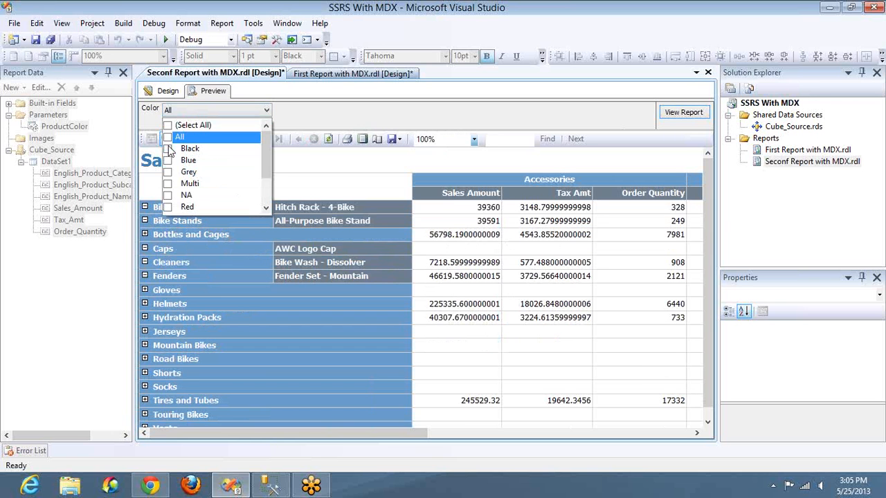
{"action": "left_click", "coordinate": [169, 149]}
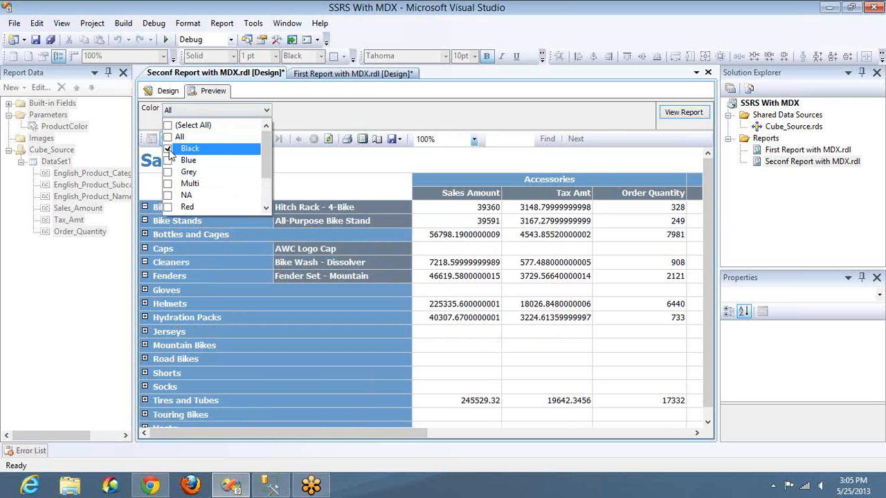
{"action": "left_click", "coordinate": [673, 112]}
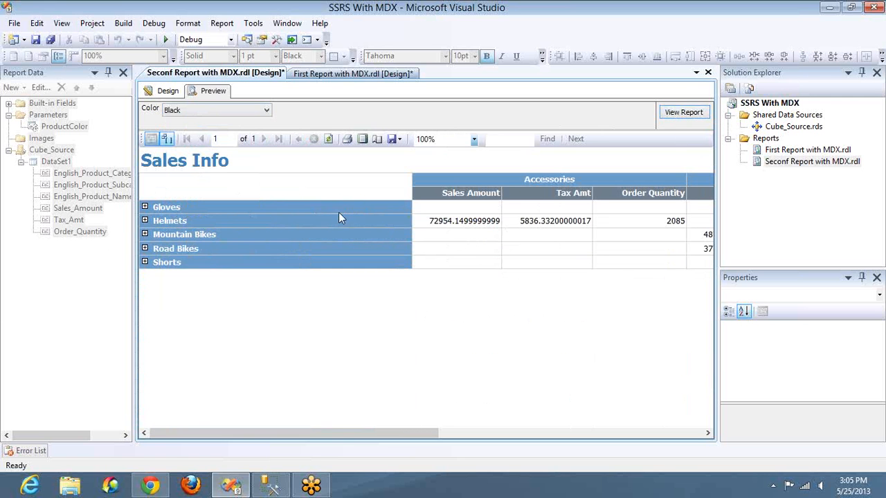
Expand the Helmets and Gloves rows in the preview, and rerun the report with all Color values selected
{"action": "left_click", "coordinate": [145, 220]}
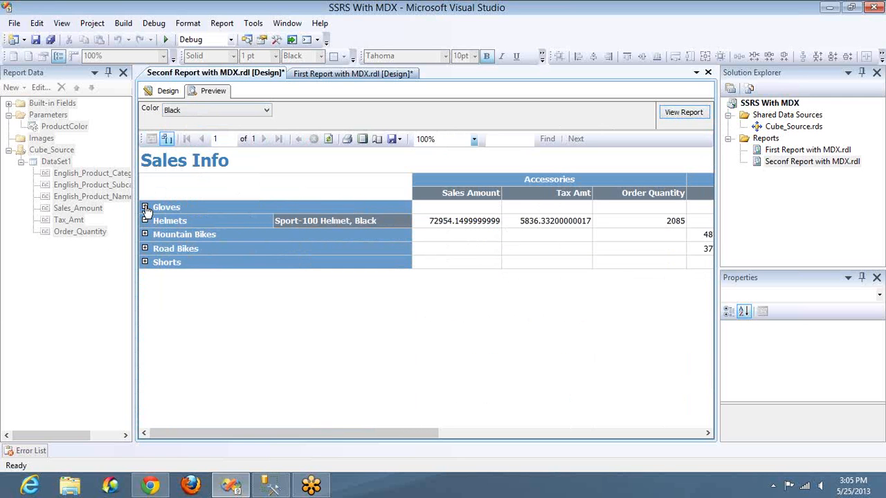
{"action": "left_click", "coordinate": [145, 207]}
{"action": "left_click", "coordinate": [266, 110]}
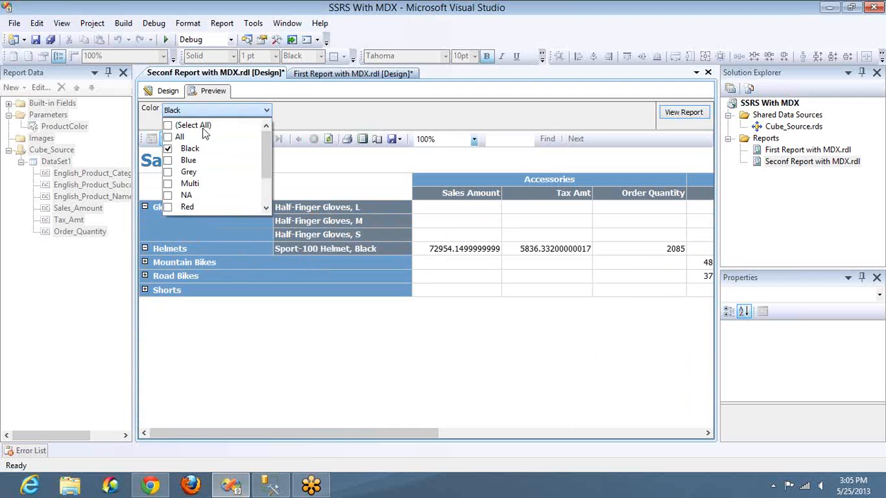
{"action": "left_click", "coordinate": [167, 125]}
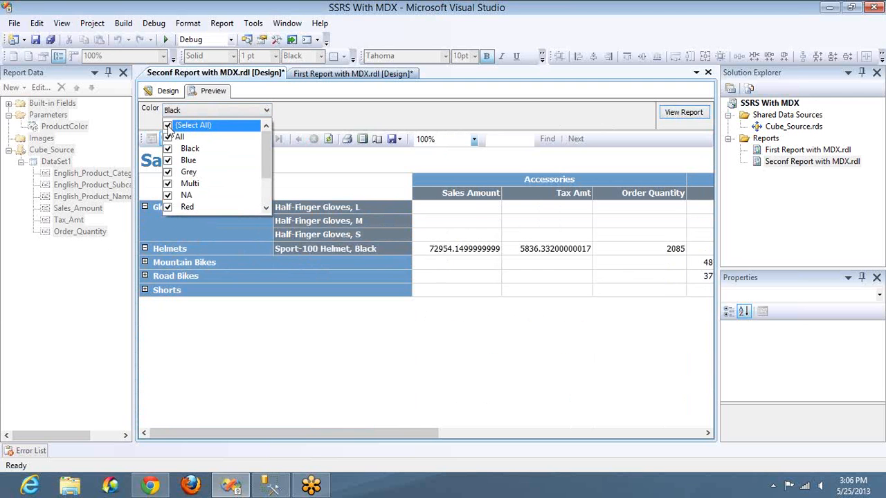
{"action": "left_click", "coordinate": [685, 114]}
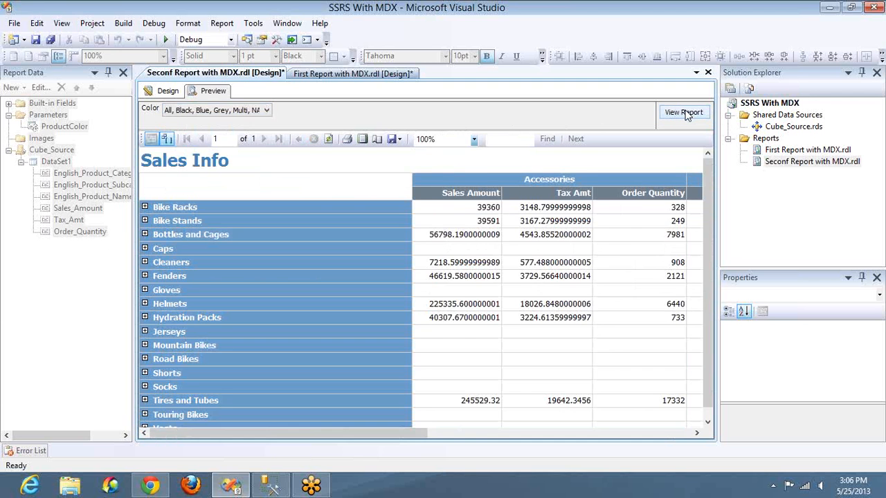
Check the drilldown on the Bottles and Cages row, leaving it collapsed
{"action": "left_click", "coordinate": [145, 236]}
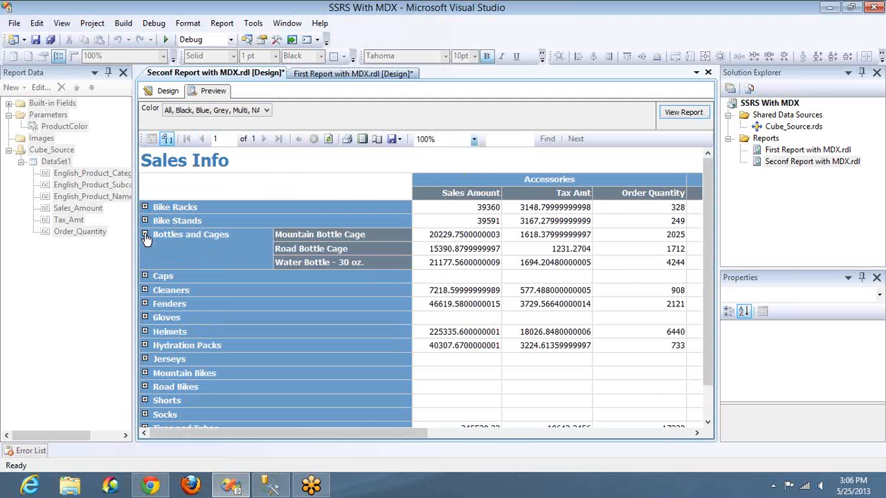
{"action": "left_click", "coordinate": [144, 235]}
{"action": "left_click", "coordinate": [145, 235]}
{"action": "left_click", "coordinate": [145, 236]}
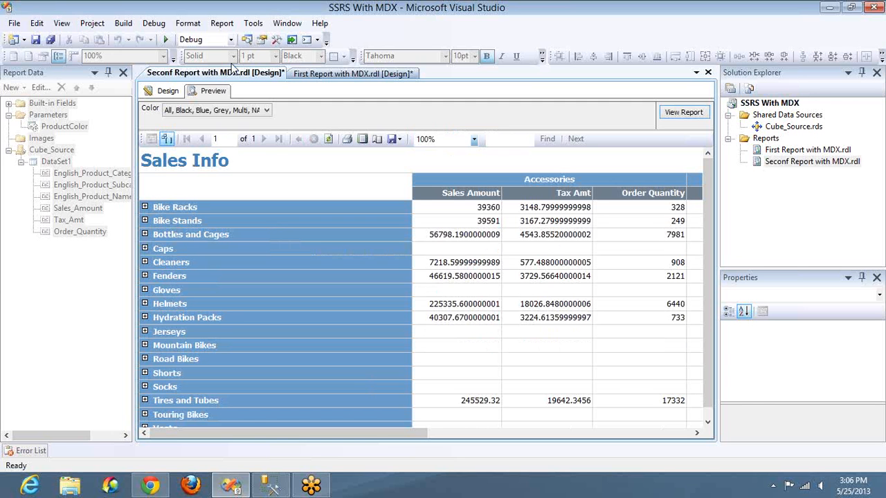
In the report design, set the number format of the Sales Amount data cell to #,##,000.00
{"action": "left_click", "coordinate": [168, 92]}
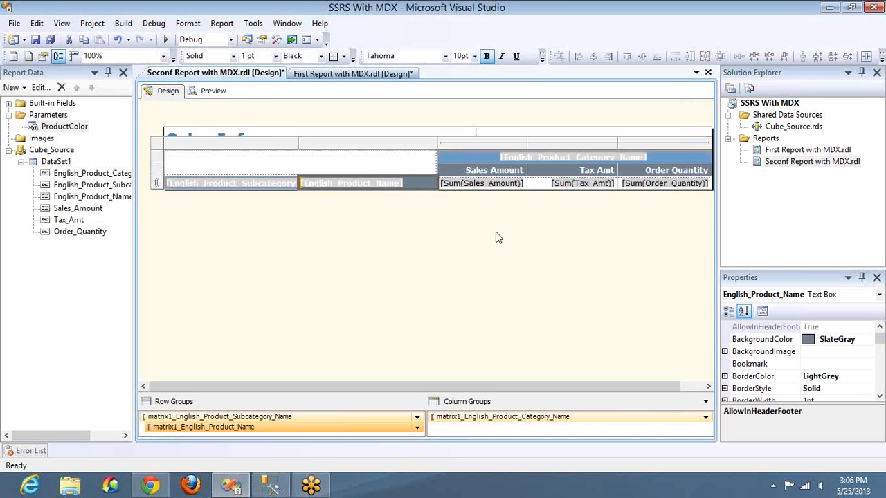
{"action": "left_click", "coordinate": [513, 193]}
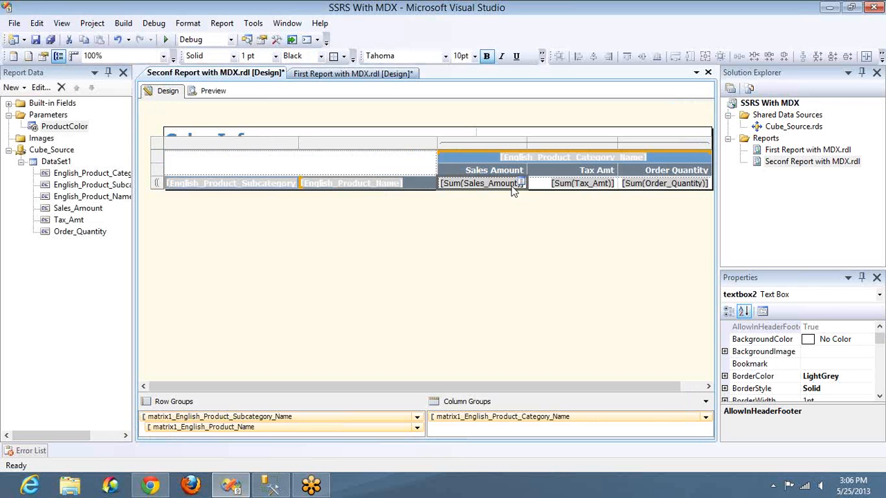
{"action": "key", "text": "F4"}
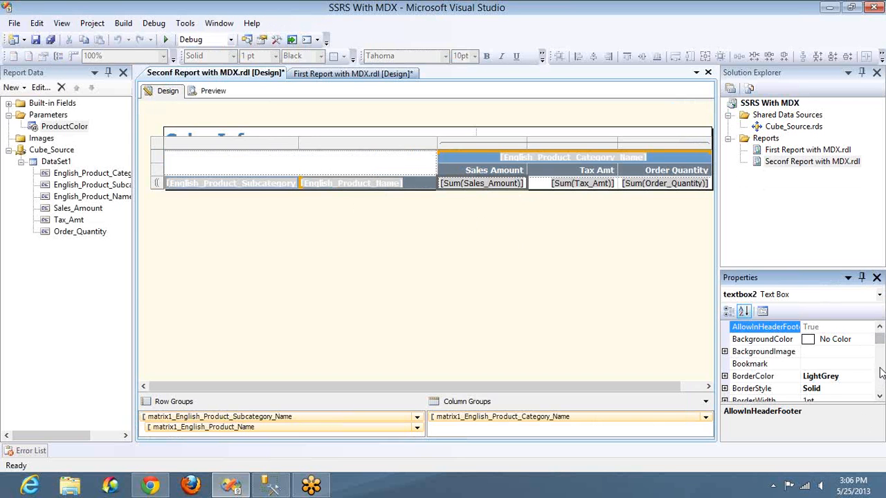
{"action": "scroll", "coordinate": [880, 375], "scroll_direction": "down", "scroll_amount": 2}
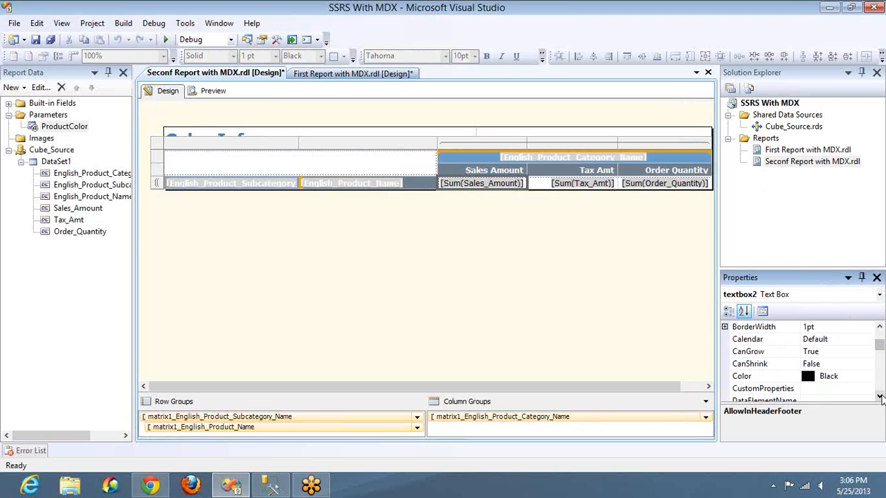
{"action": "left_click", "coordinate": [880, 396]}
{"action": "left_click", "coordinate": [880, 396]}
{"action": "left_click", "coordinate": [879, 396]}
{"action": "left_click", "coordinate": [880, 396]}
{"action": "left_click", "coordinate": [880, 396]}
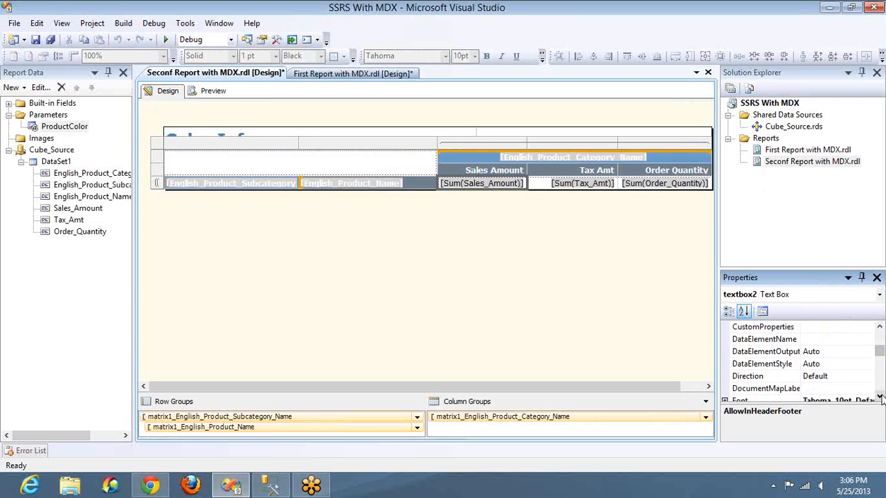
{"action": "left_click", "coordinate": [880, 396]}
{"action": "left_click", "coordinate": [880, 397]}
{"action": "left_click", "coordinate": [880, 396]}
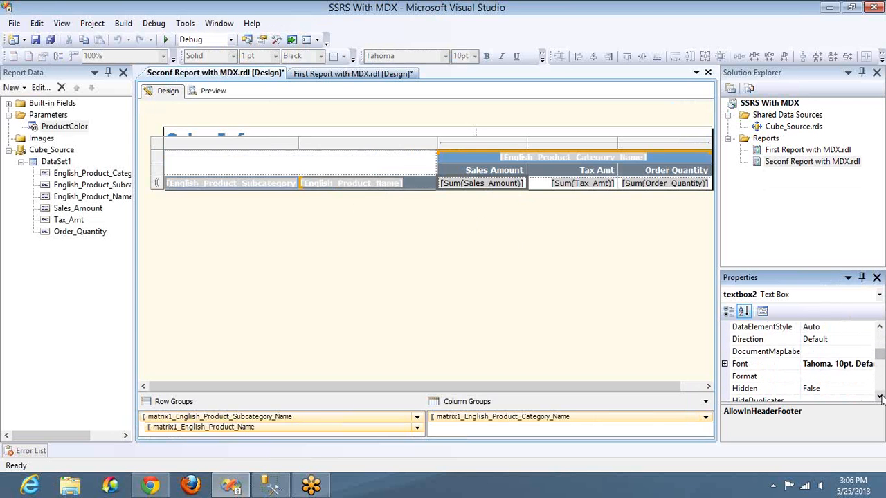
{"action": "left_click", "coordinate": [821, 376]}
{"action": "type", "text": "#,##,000.00"}
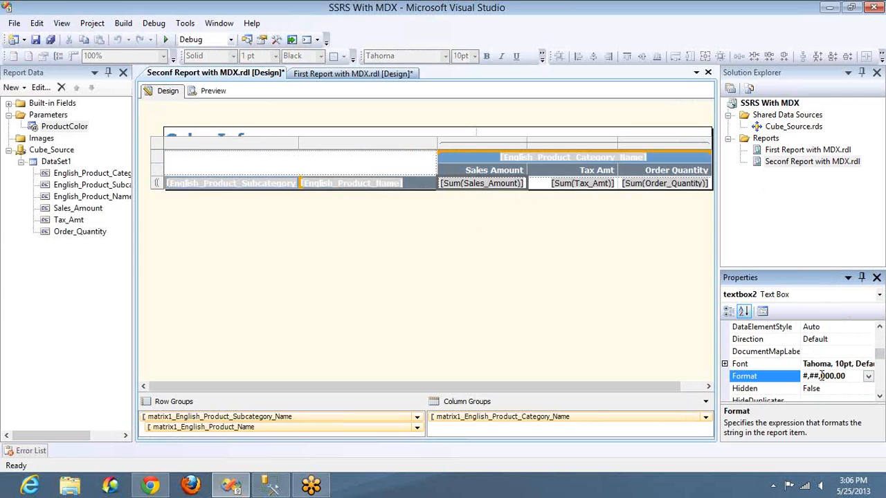
Apply the number format #,##,000.00 to the Tax Amt data cell
{"action": "left_click", "coordinate": [582, 182]}
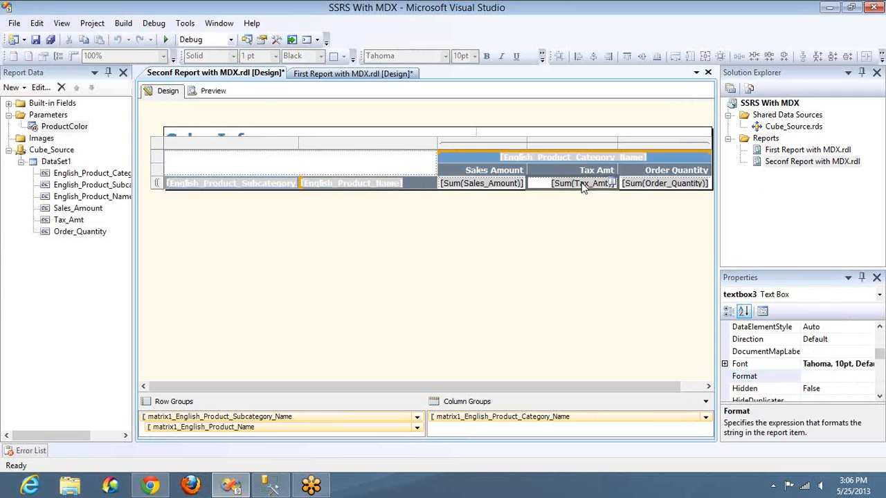
{"action": "left_click", "coordinate": [813, 375]}
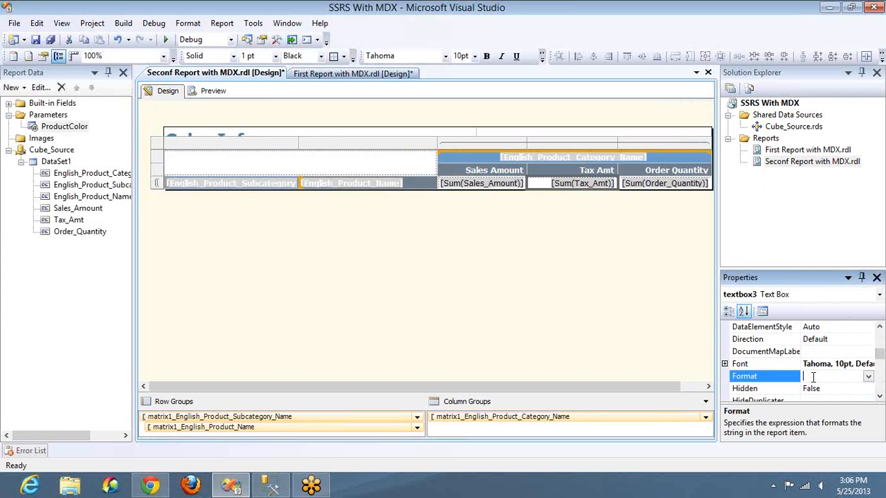
{"action": "type", "text": "#,##,000.00"}
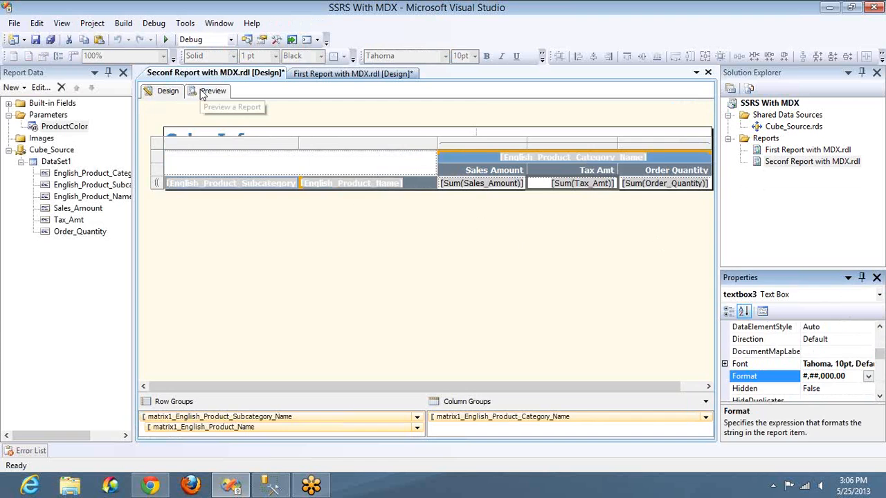
Preview the report, check the formatted amounts across the Accessories, Bikes and Clothing columns, and expand the Bike Racks row
{"action": "left_click", "coordinate": [208, 92]}
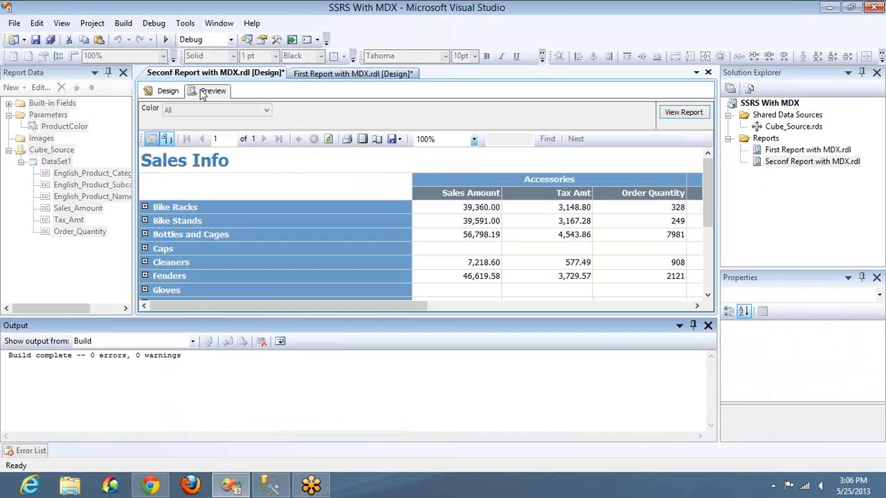
{"action": "left_click", "coordinate": [708, 326]}
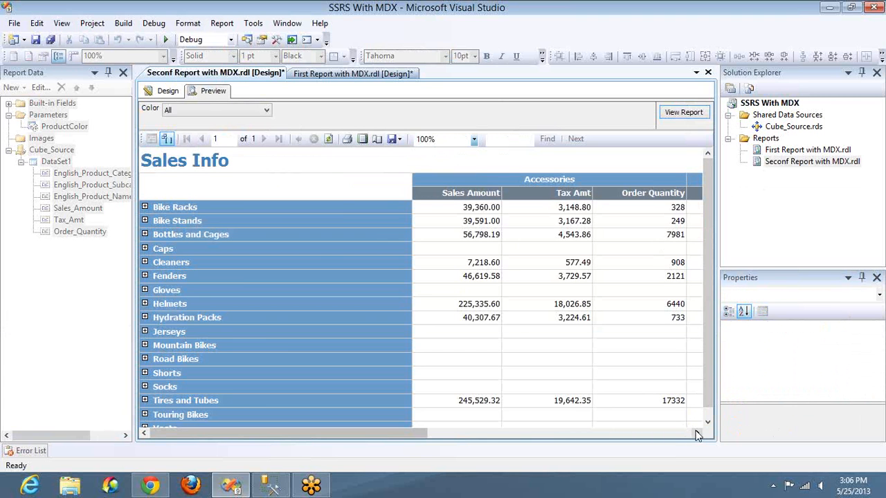
{"action": "left_click_drag", "start_coordinate": [697, 435], "coordinate": [697, 435]}
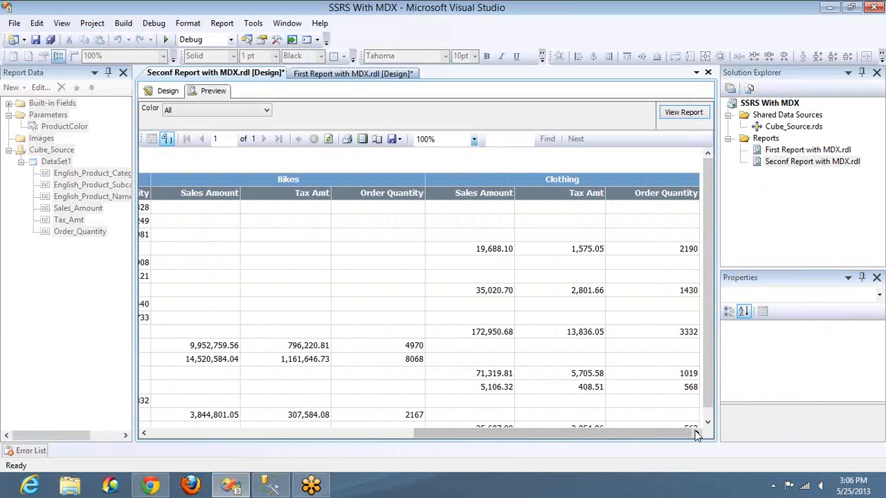
{"action": "left_click", "coordinate": [184, 437]}
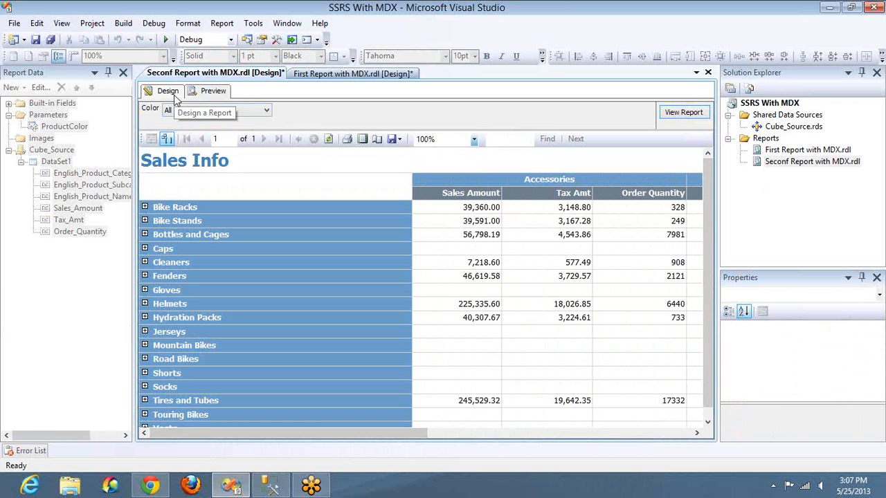
{"action": "left_click", "coordinate": [146, 208]}
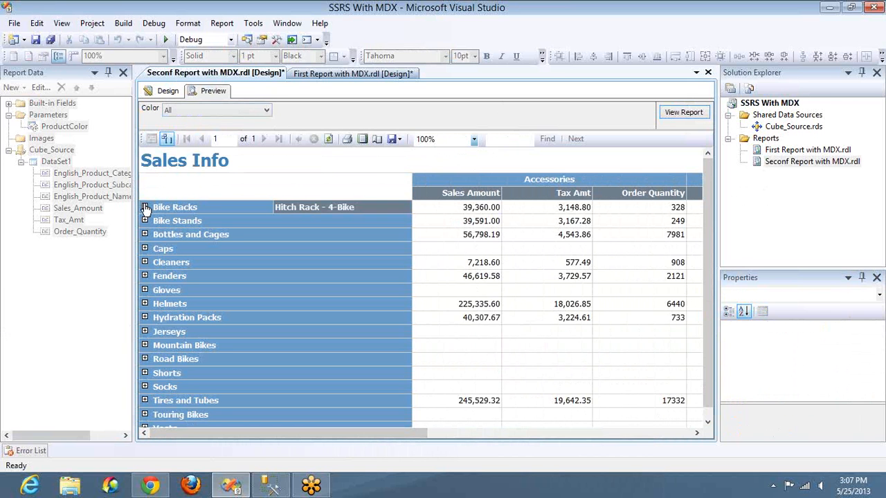
Return to the report design and view the query properties of DataSet1 without changing them
{"action": "left_click", "coordinate": [163, 93]}
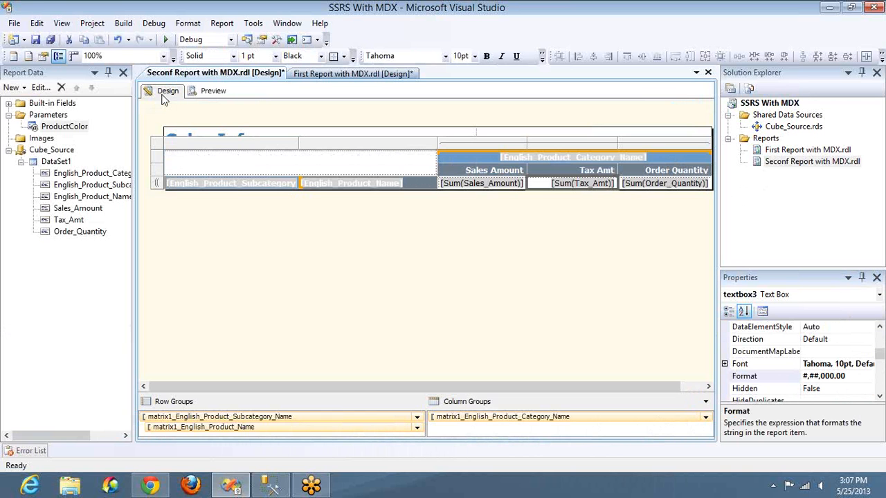
{"action": "double_click", "coordinate": [54, 163]}
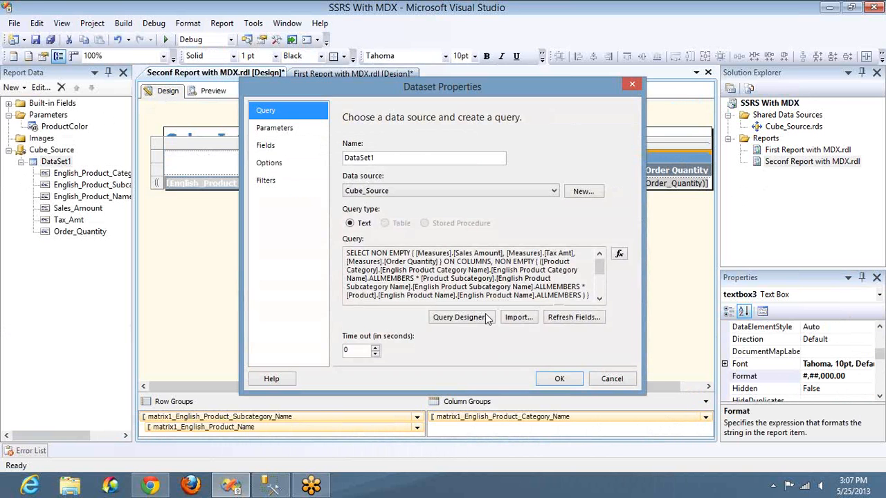
{"action": "left_click", "coordinate": [598, 380]}
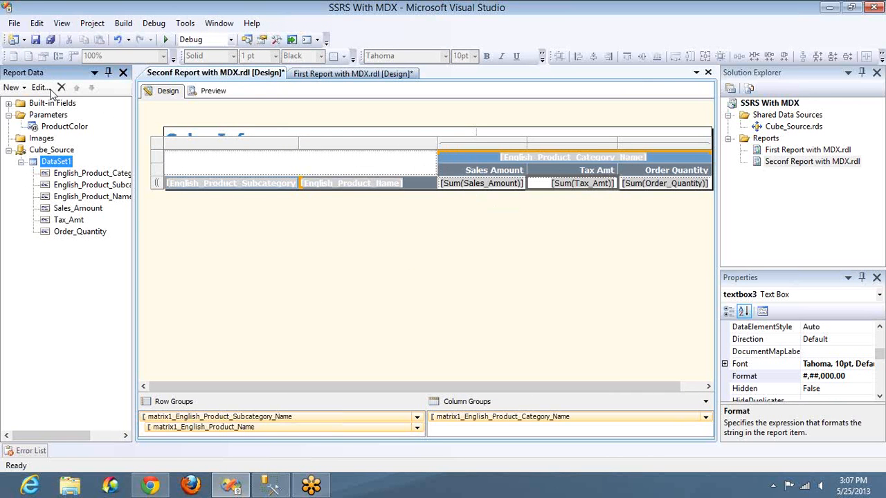
Show the hidden datasets of Cube_Source and open the ProductColor dataset's query in the Query Designer
{"action": "right_click", "coordinate": [50, 152]}
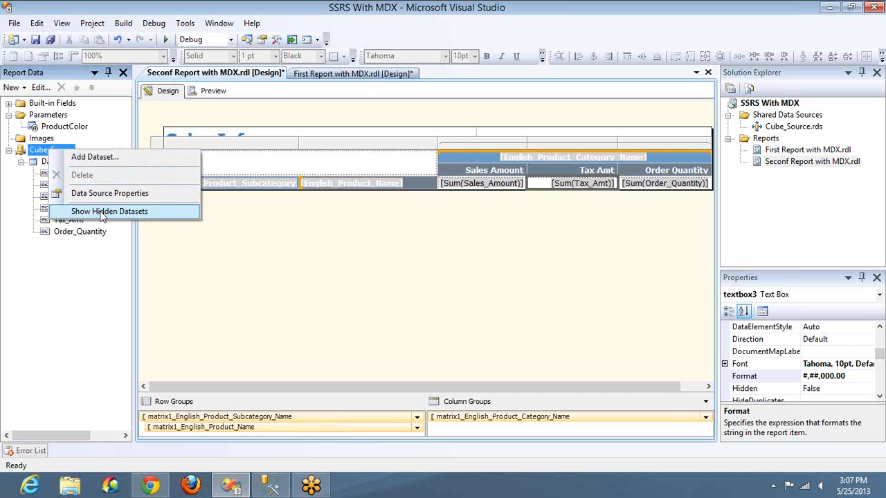
{"action": "left_click", "coordinate": [102, 212]}
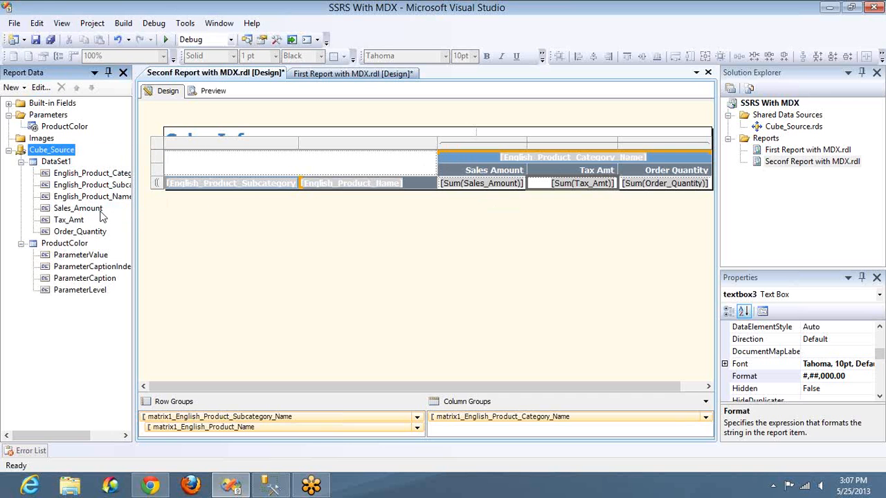
{"action": "left_click", "coordinate": [76, 244]}
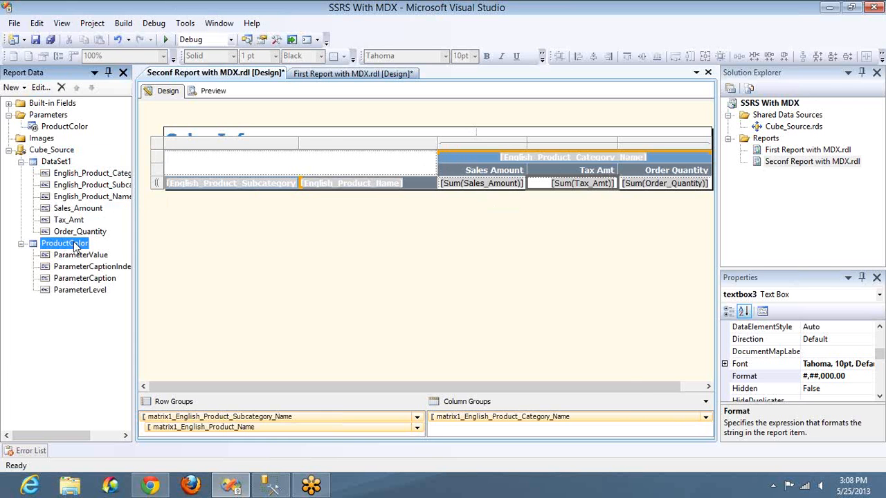
{"action": "double_click", "coordinate": [66, 243]}
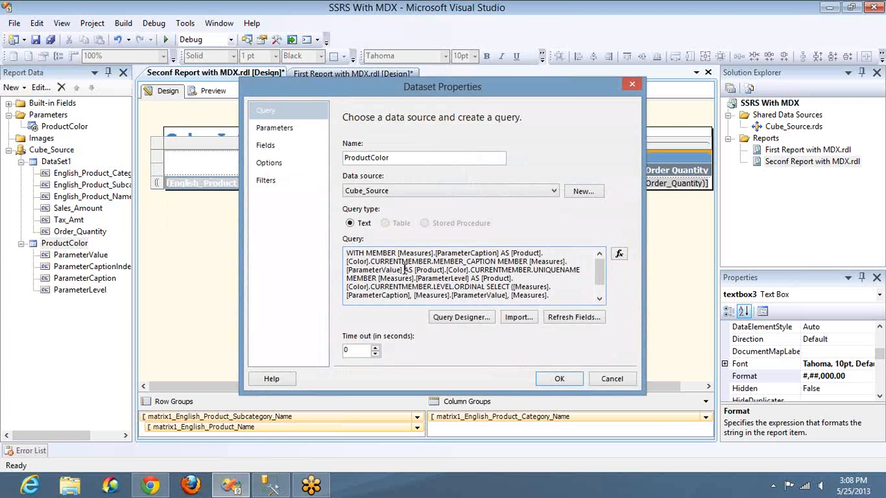
{"action": "left_click", "coordinate": [458, 318]}
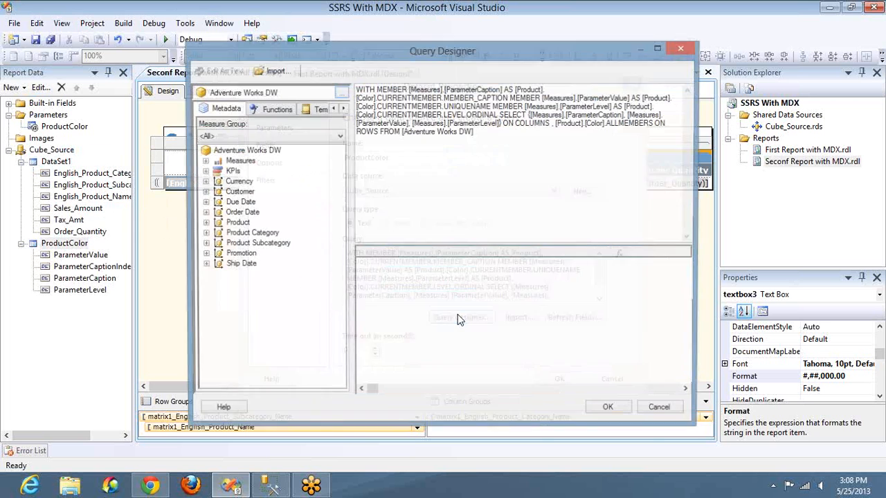
Examine the UNIQUENAME and LEVEL.ORDINAL expressions in the ProductColor MDX query, run it, and inspect the first row of the results
{"action": "double_click", "coordinate": [492, 105]}
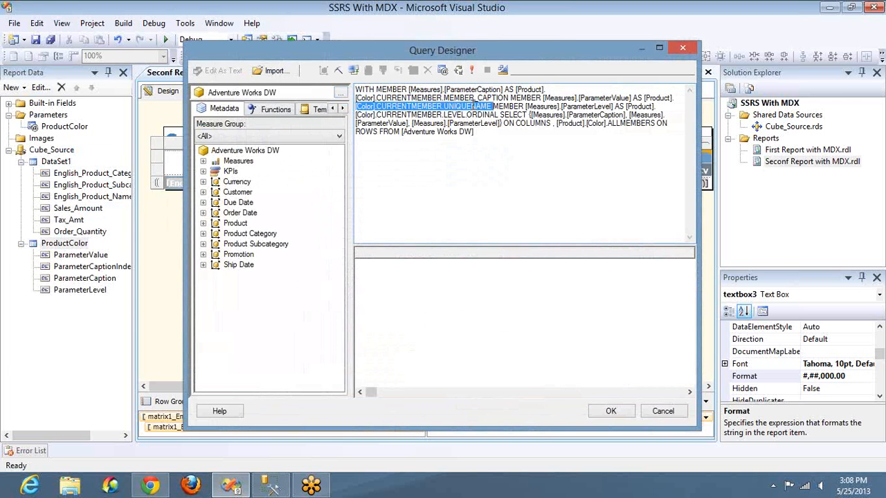
{"action": "double_click", "coordinate": [474, 115]}
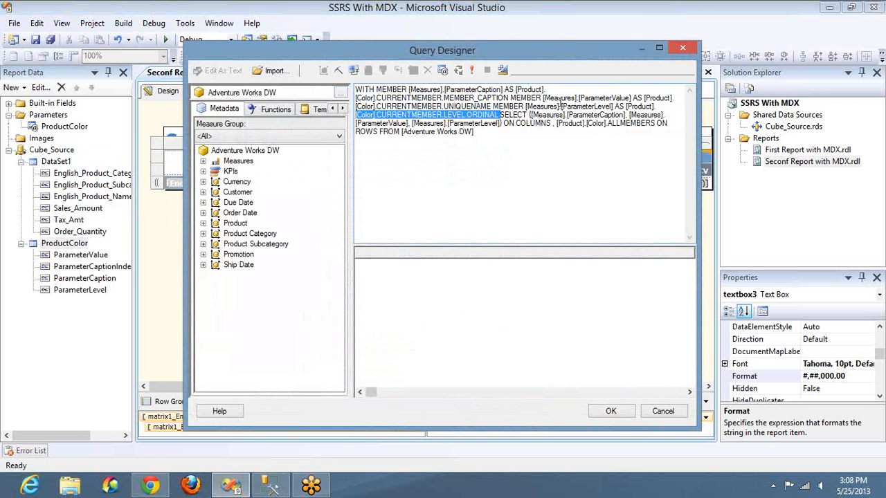
{"action": "double_click", "coordinate": [371, 105]}
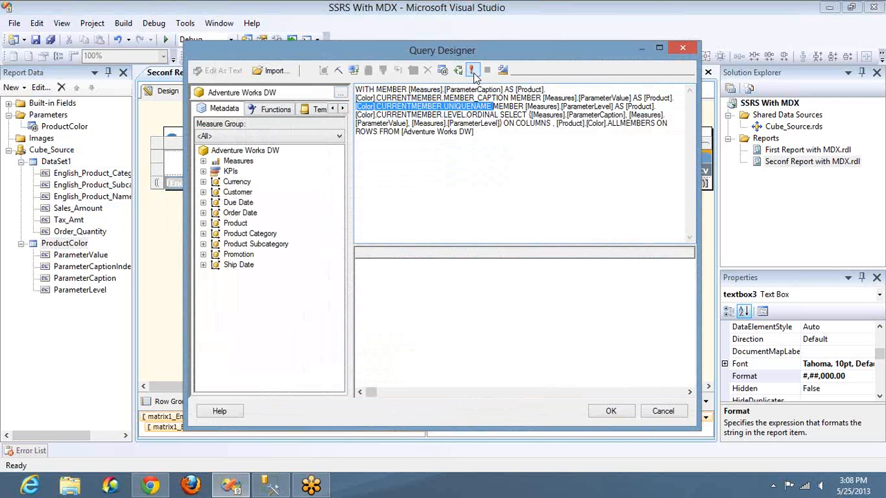
{"action": "left_click", "coordinate": [472, 71]}
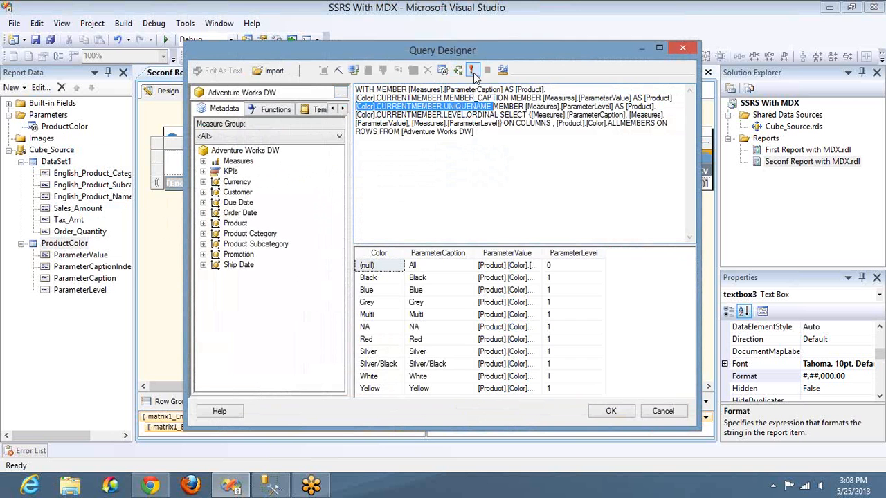
{"action": "left_click", "coordinate": [368, 267]}
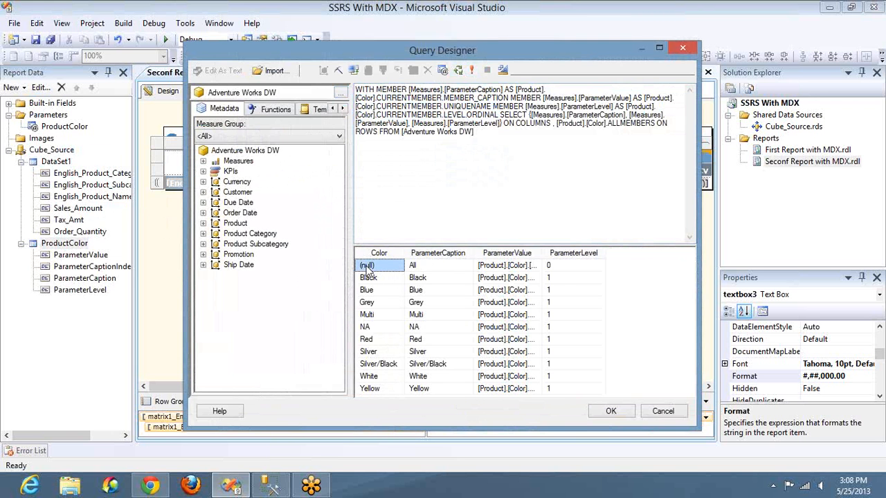
{"action": "left_click", "coordinate": [436, 270]}
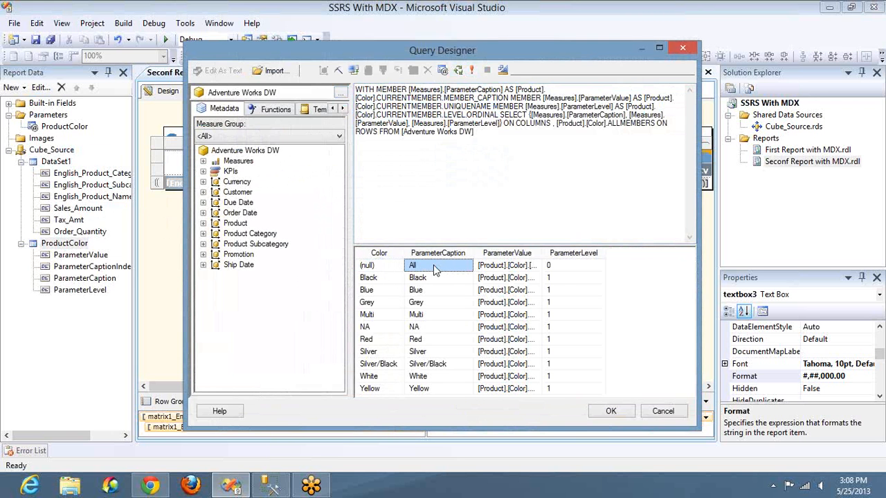
Widen the ParameterValue column, compare the caption, value and level of the All, Black and Blue rows, and close the ProductColor dataset without changes
{"action": "left_click_drag", "start_coordinate": [541, 254], "coordinate": [580, 253]}
{"action": "left_click", "coordinate": [536, 270]}
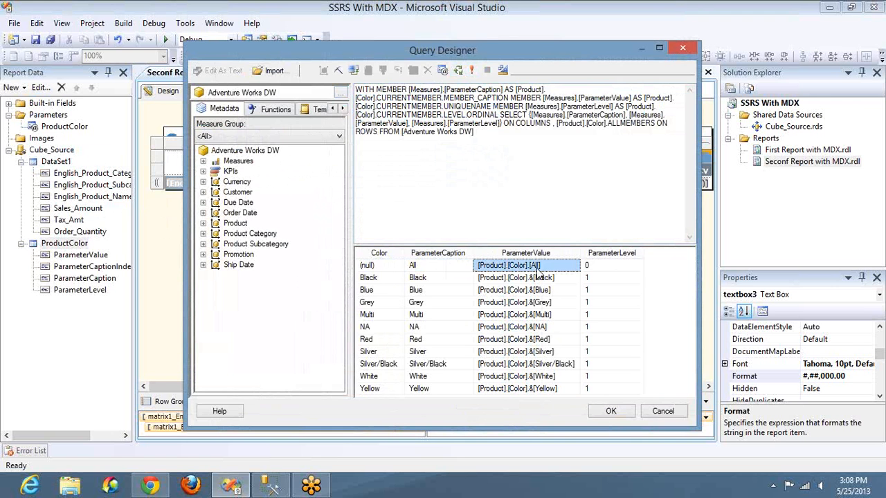
{"action": "left_click", "coordinate": [599, 270]}
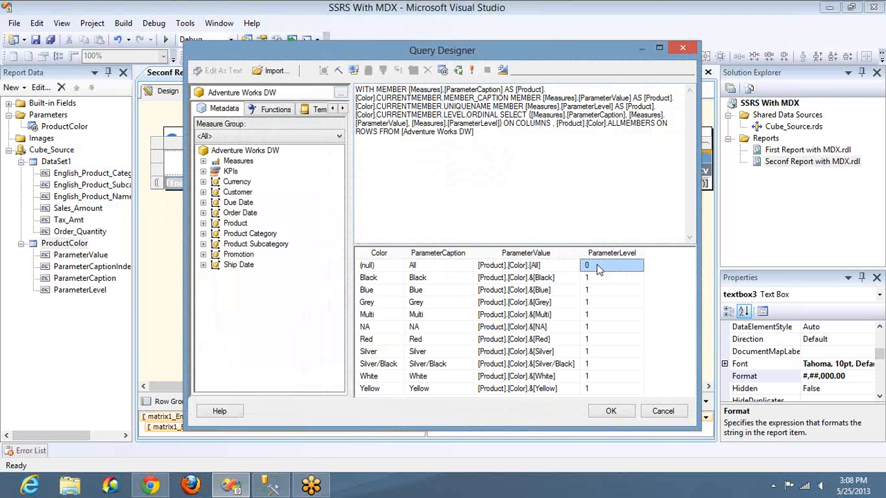
{"action": "left_click", "coordinate": [598, 280]}
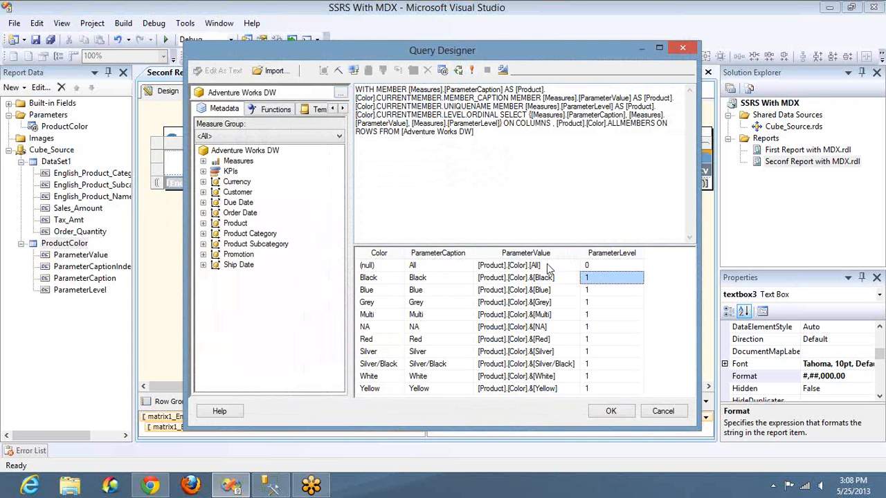
{"action": "left_click", "coordinate": [415, 268]}
{"action": "left_click", "coordinate": [423, 295]}
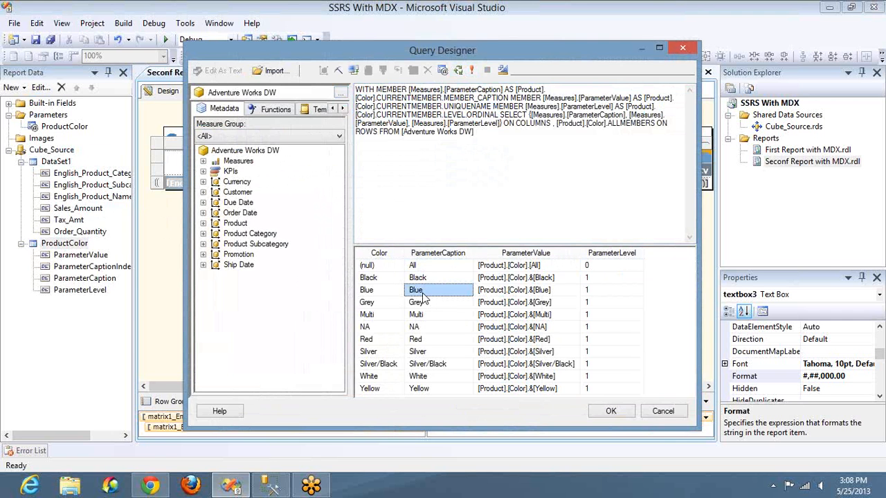
{"action": "left_click", "coordinate": [391, 277]}
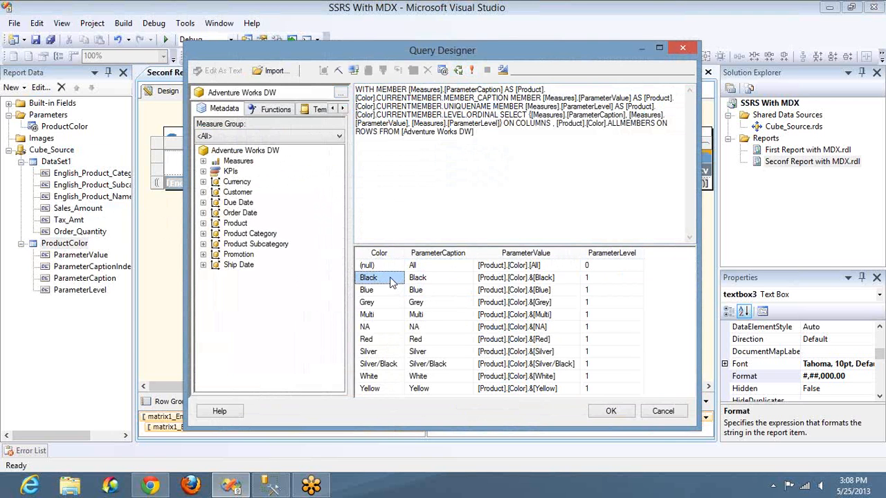
{"action": "left_click", "coordinate": [429, 278]}
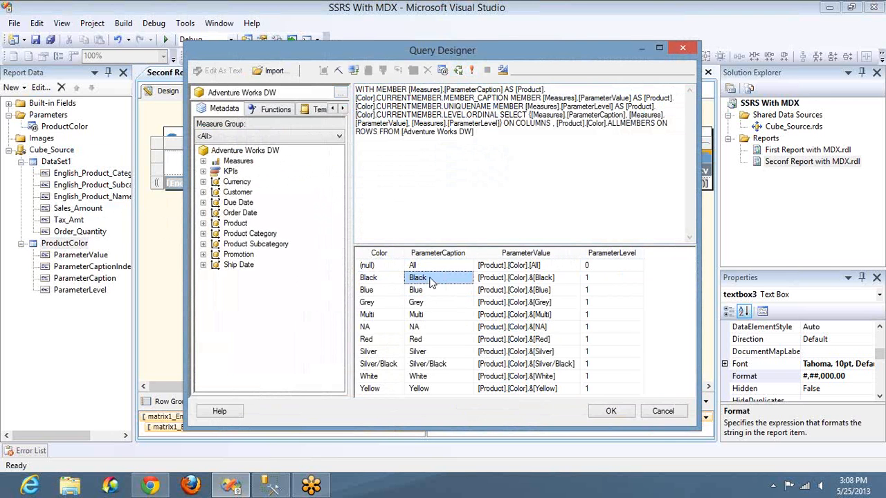
{"action": "left_click", "coordinate": [508, 281]}
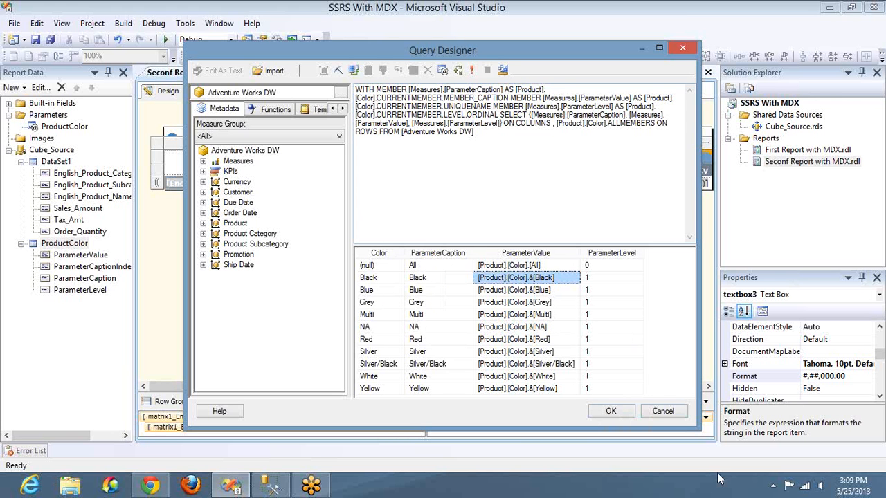
{"action": "left_click", "coordinate": [663, 411]}
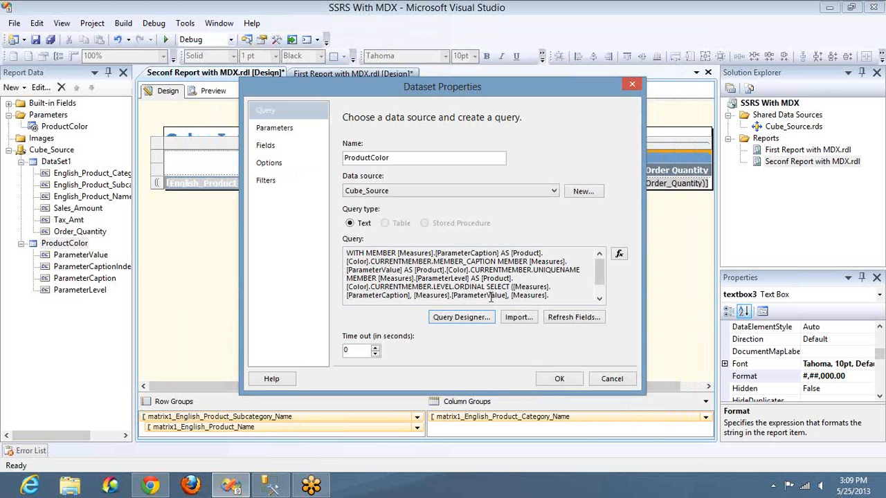
{"action": "left_click", "coordinate": [611, 379]}
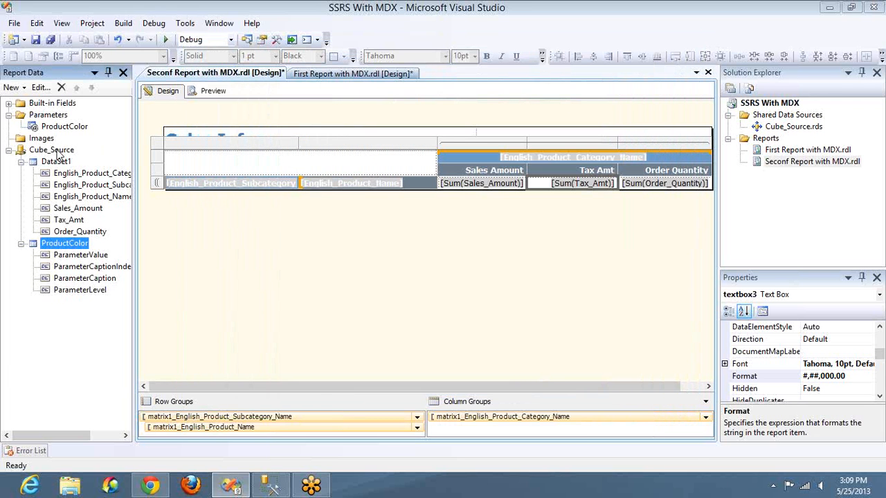
Hide the hidden datasets of the Cube_Source data source
{"action": "left_click", "coordinate": [56, 152]}
{"action": "right_click", "coordinate": [56, 151]}
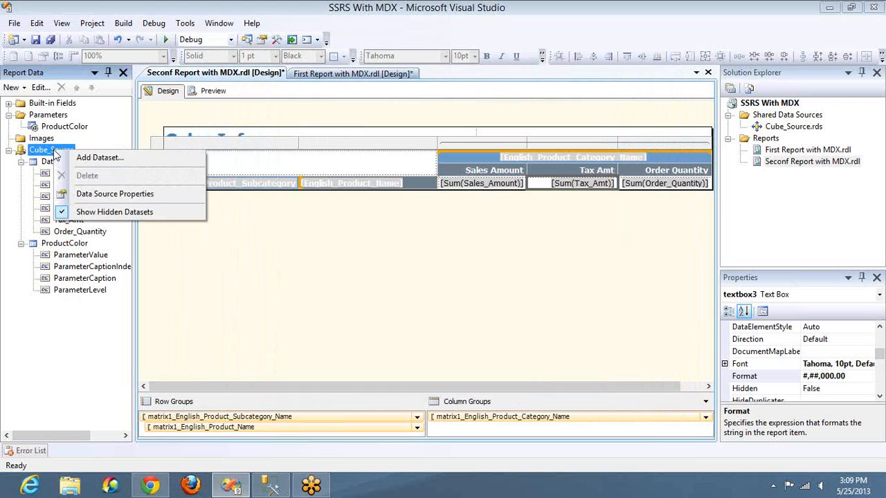
{"action": "left_click", "coordinate": [115, 212]}
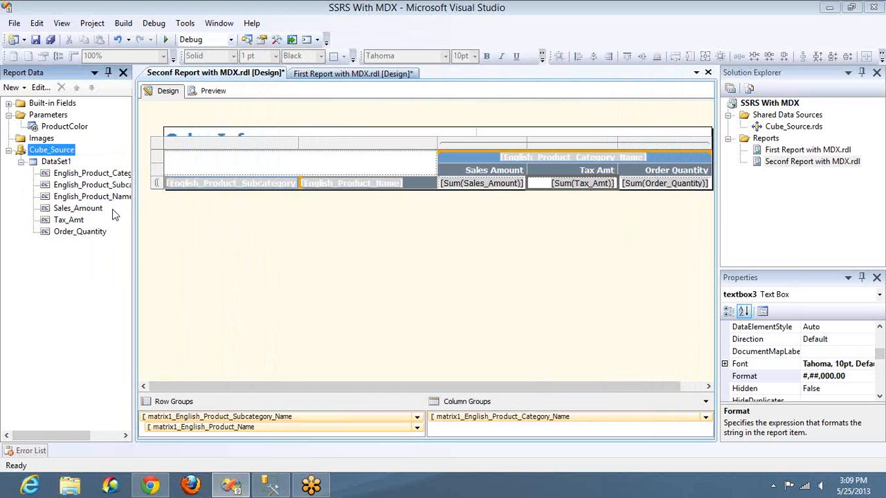
{"action": "right_click", "coordinate": [49, 152]}
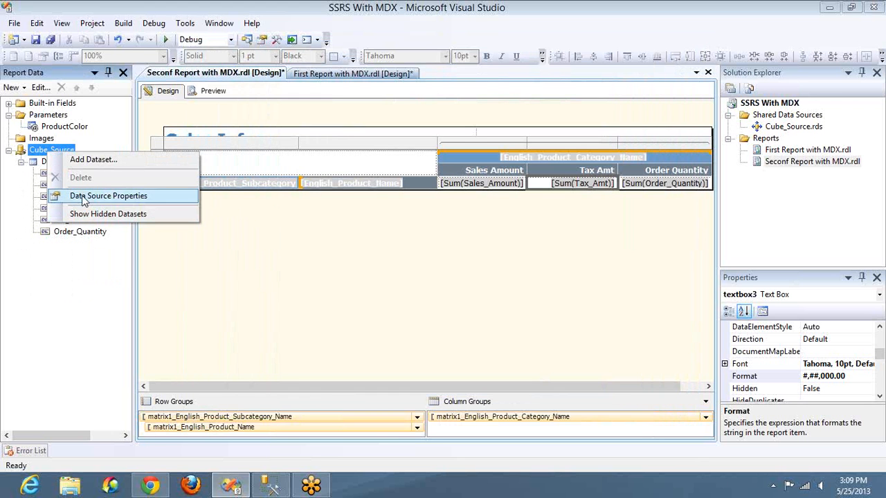
Set the label field of the ProductColor parameter's available values to ParameterCaption
{"action": "left_click", "coordinate": [64, 128]}
{"action": "double_click", "coordinate": [64, 128]}
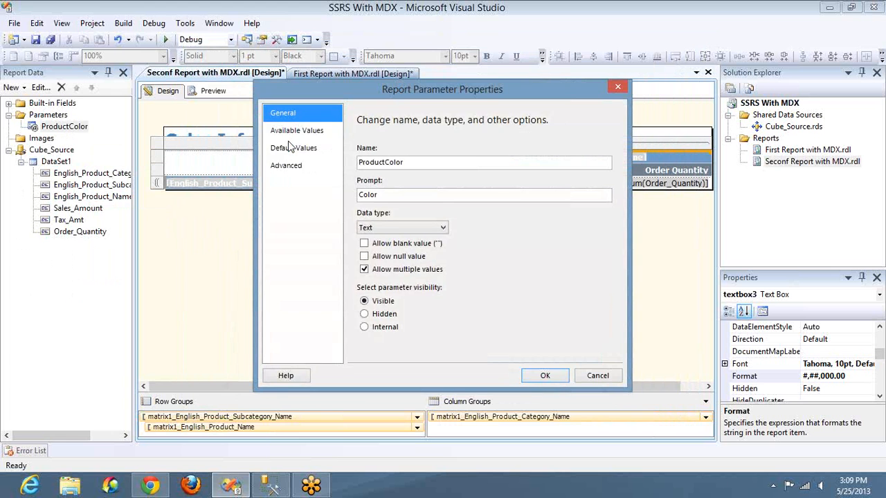
{"action": "left_click", "coordinate": [287, 135]}
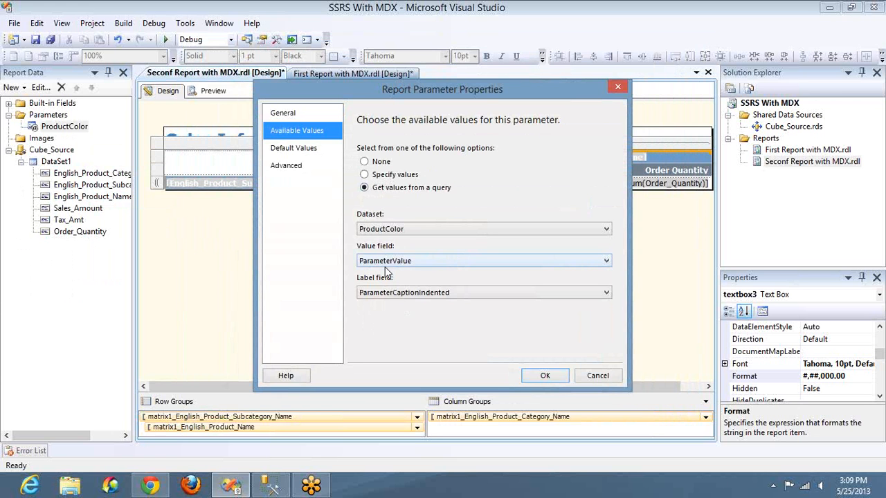
{"action": "left_click", "coordinate": [431, 293]}
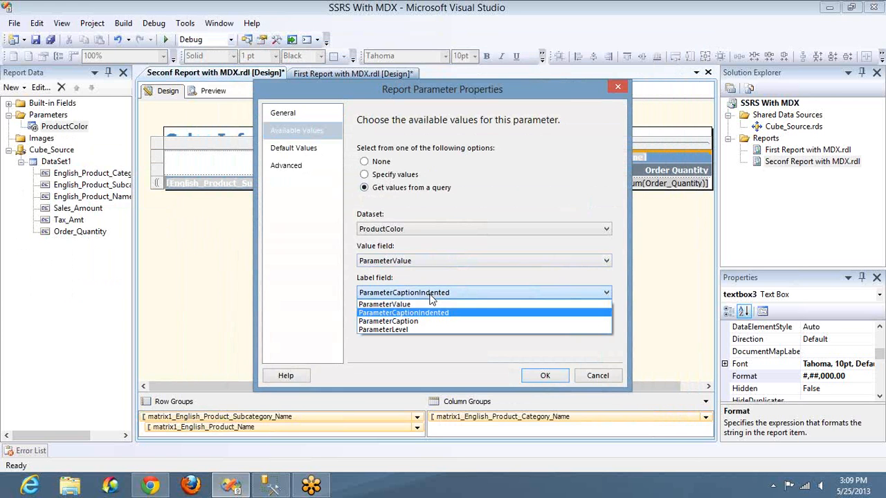
{"action": "left_click", "coordinate": [418, 326]}
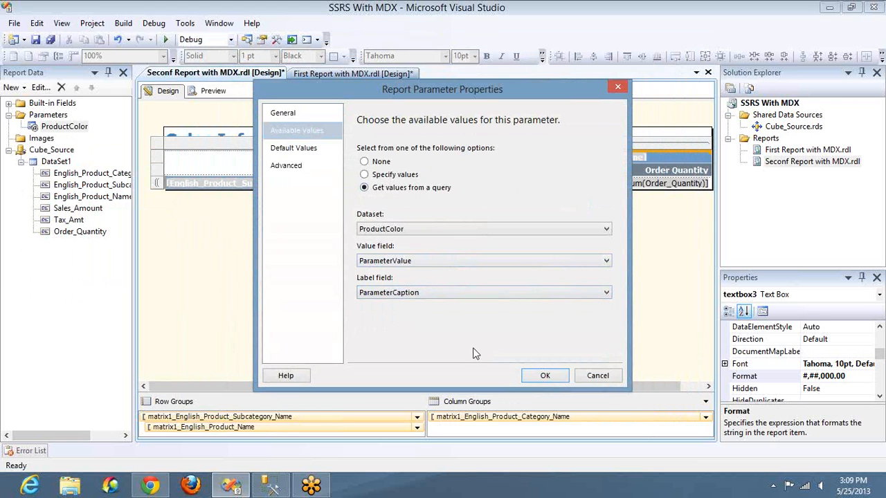
{"action": "left_click", "coordinate": [535, 377]}
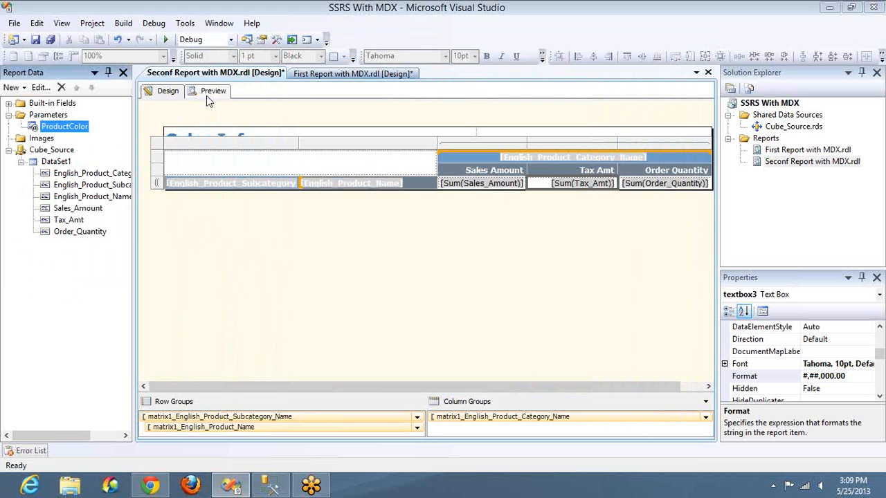
Preview the report and check how the Color parameter's values are listed, without changing the selection
{"action": "left_click", "coordinate": [207, 96]}
{"action": "left_click", "coordinate": [229, 109]}
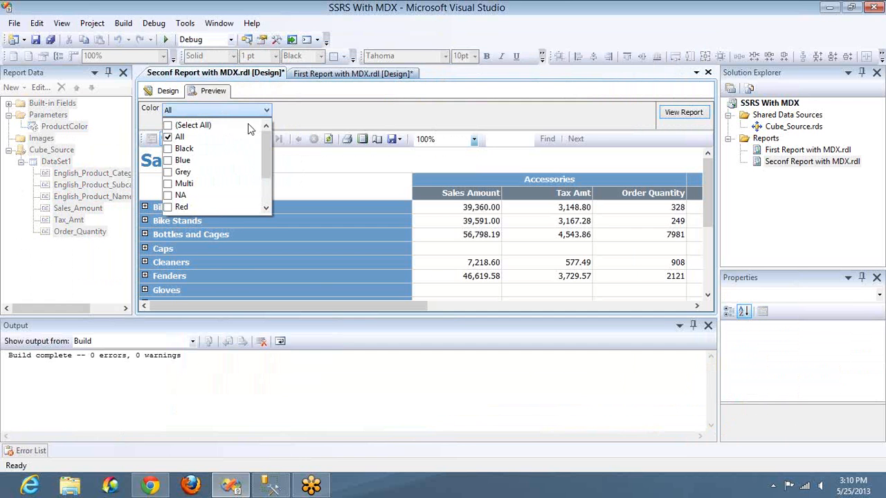
{"action": "left_click", "coordinate": [291, 127]}
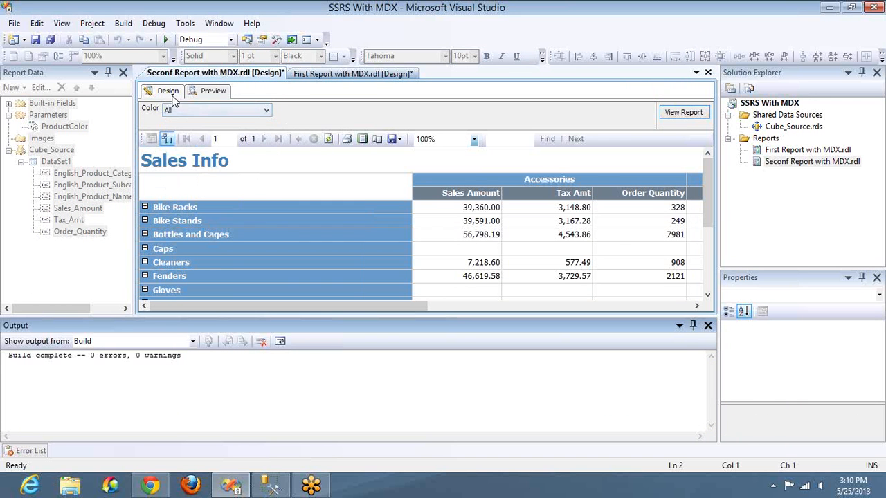
Return to the report design and set the ProductColor parameter's label field back to ParameterCaptionIndented
{"action": "left_click", "coordinate": [167, 90]}
{"action": "double_click", "coordinate": [62, 128]}
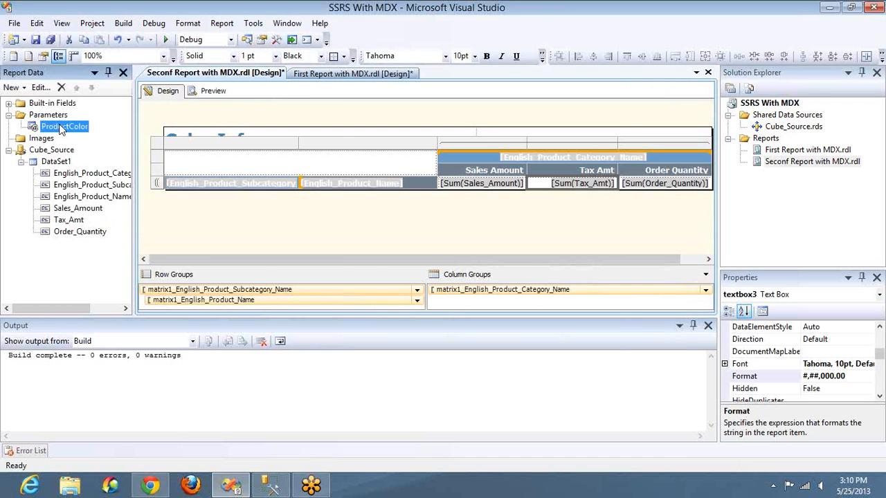
{"action": "left_click", "coordinate": [293, 133]}
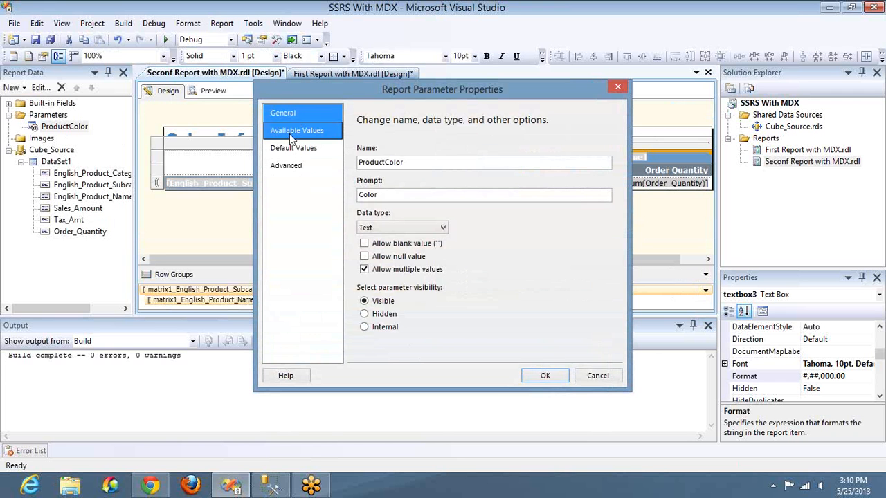
{"action": "left_click", "coordinate": [413, 293]}
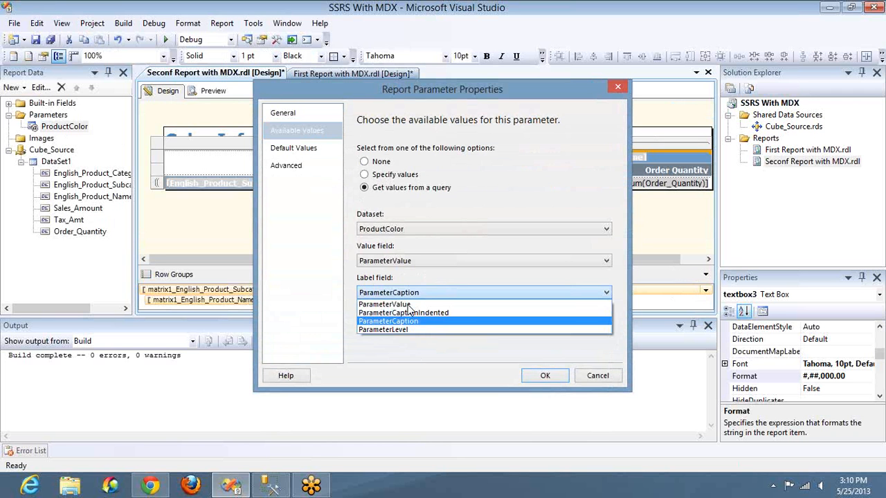
{"action": "left_click", "coordinate": [410, 314]}
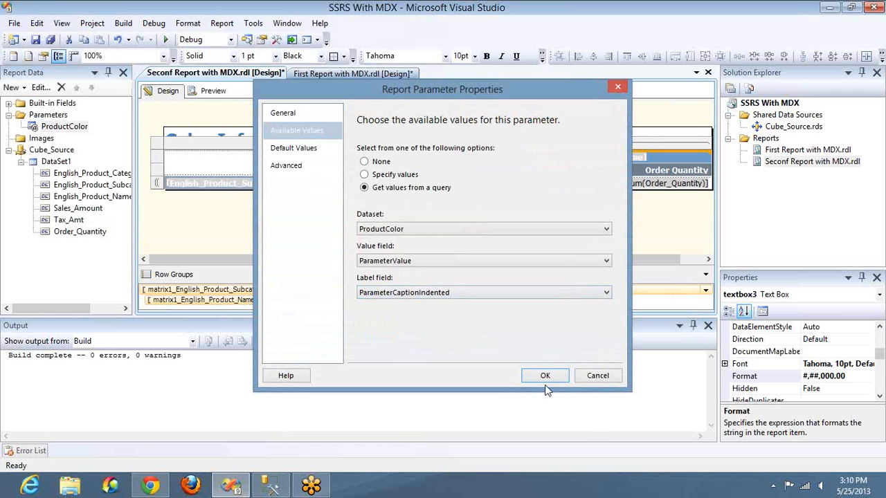
{"action": "left_click", "coordinate": [544, 377]}
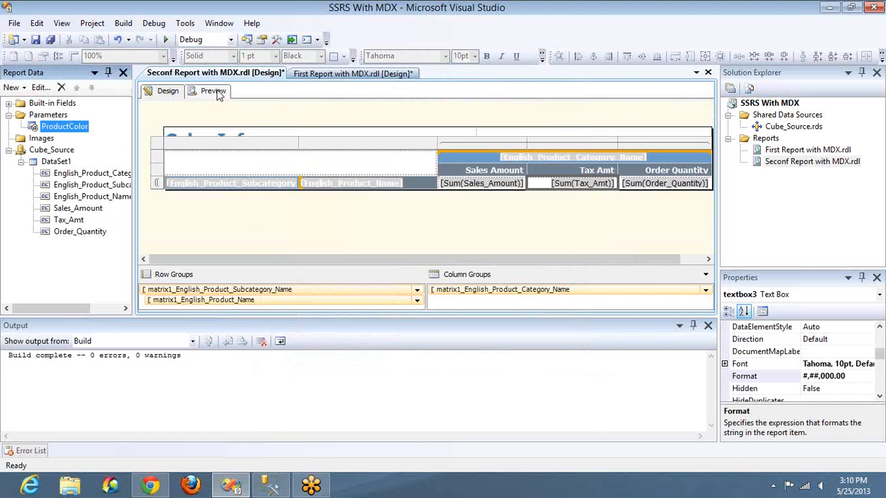
Preview the report again and examine the indentation of the color names in the Color parameter list
{"action": "left_click", "coordinate": [215, 91]}
{"action": "left_click", "coordinate": [200, 113]}
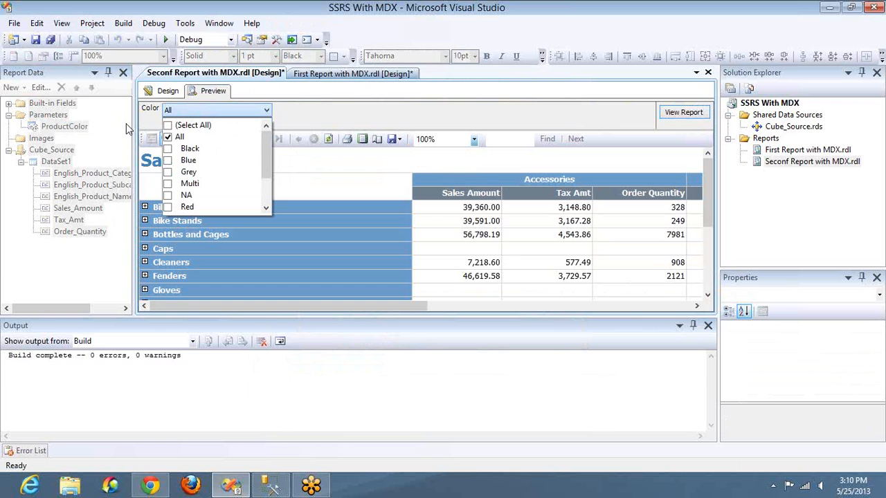
{"action": "left_click", "coordinate": [287, 110]}
{"action": "left_click", "coordinate": [151, 93]}
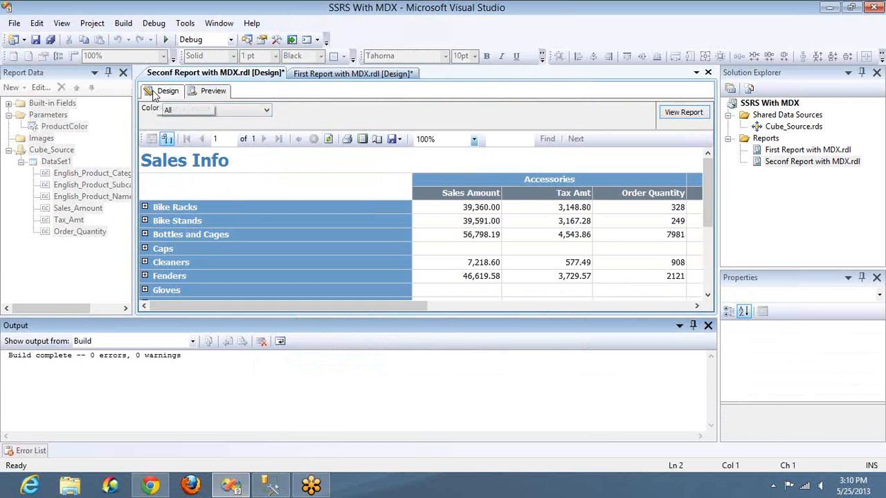
{"action": "left_click", "coordinate": [63, 162]}
{"action": "double_click", "coordinate": [63, 162]}
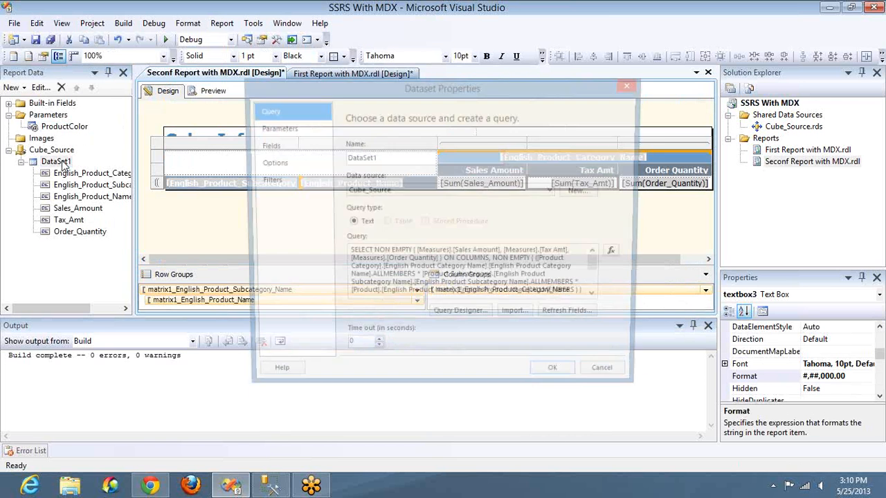
{"action": "left_click", "coordinate": [461, 318]}
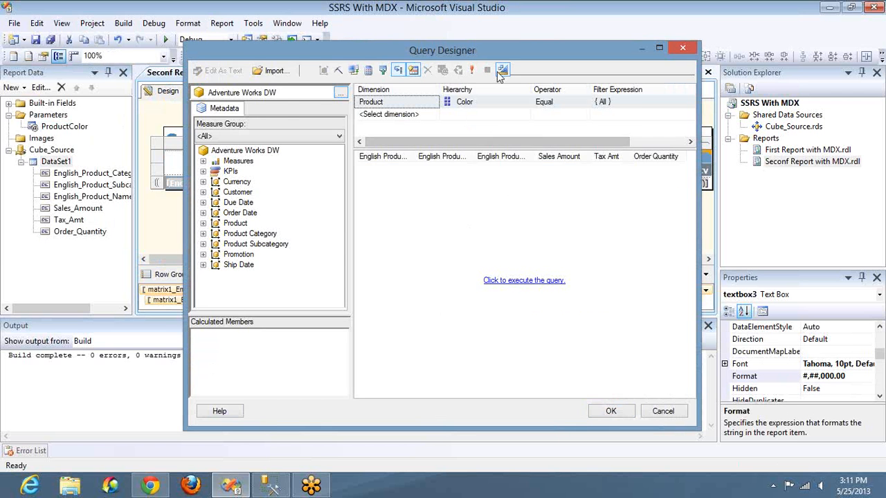
{"action": "left_click", "coordinate": [502, 69]}
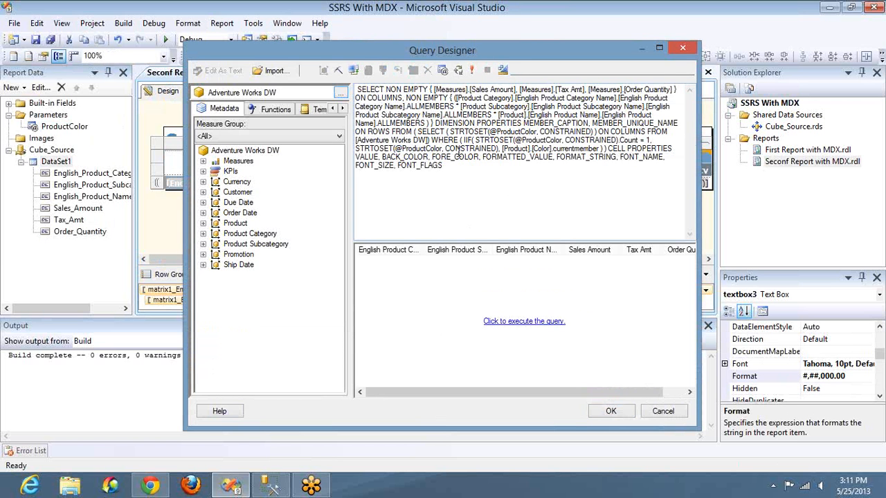
{"action": "double_click", "coordinate": [410, 148]}
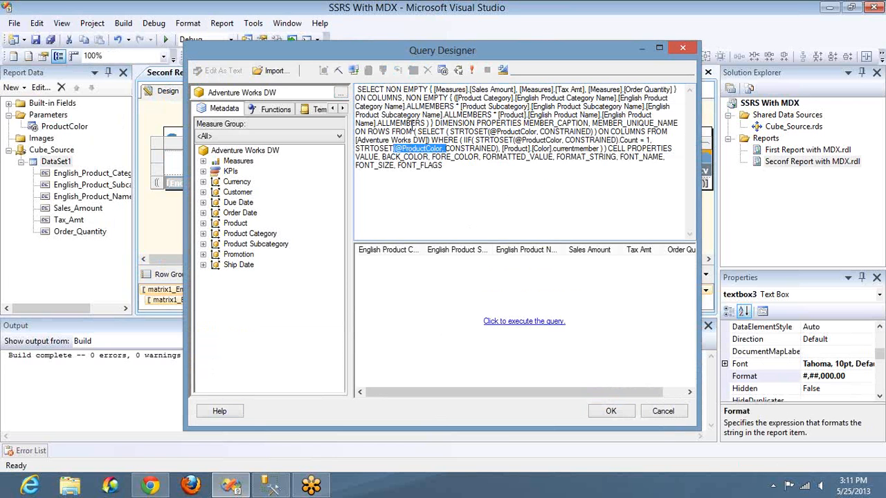
{"action": "left_click", "coordinate": [502, 69]}
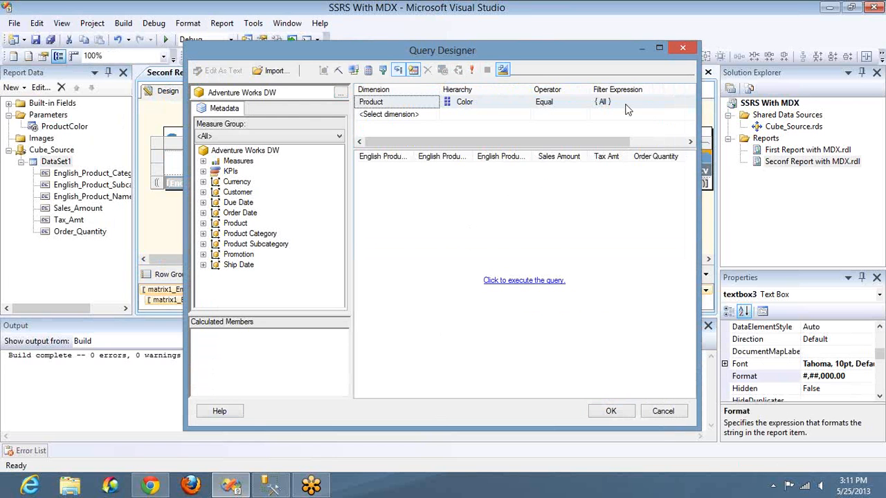
{"action": "left_click", "coordinate": [690, 141]}
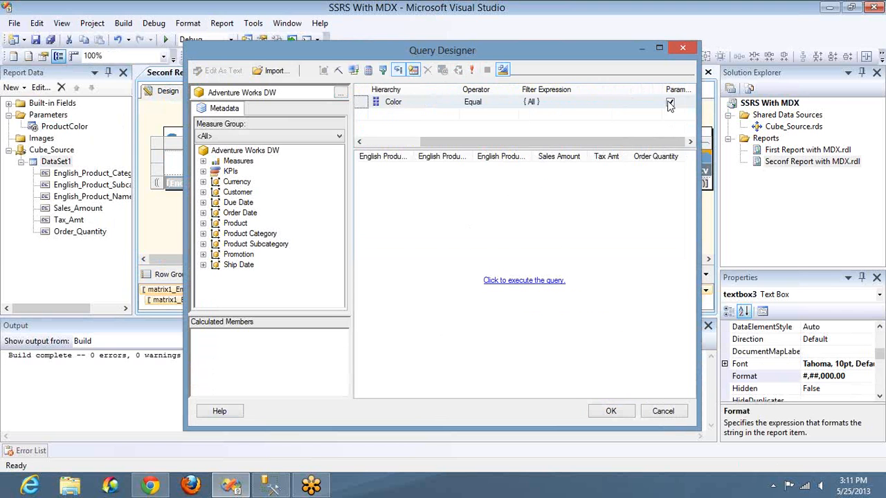
Open the query parameters from the MDX text view and turn off multiple values for ProductColor
{"action": "left_click", "coordinate": [502, 69]}
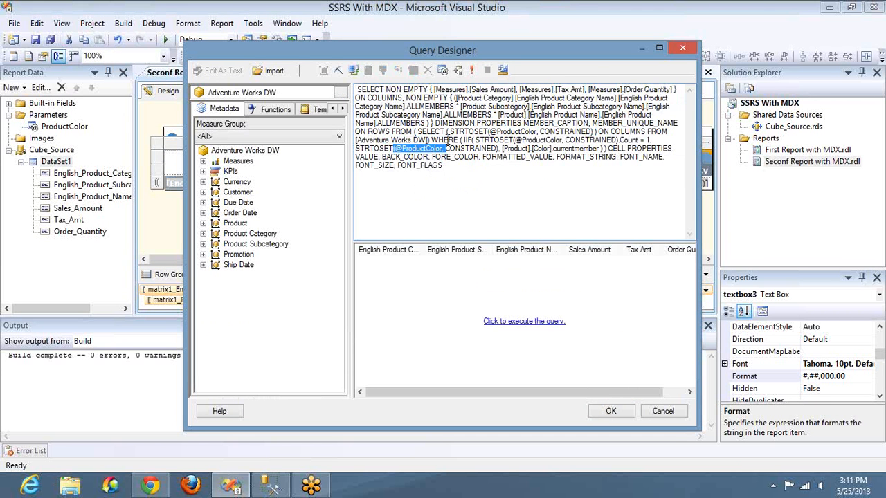
{"action": "left_click", "coordinate": [442, 71]}
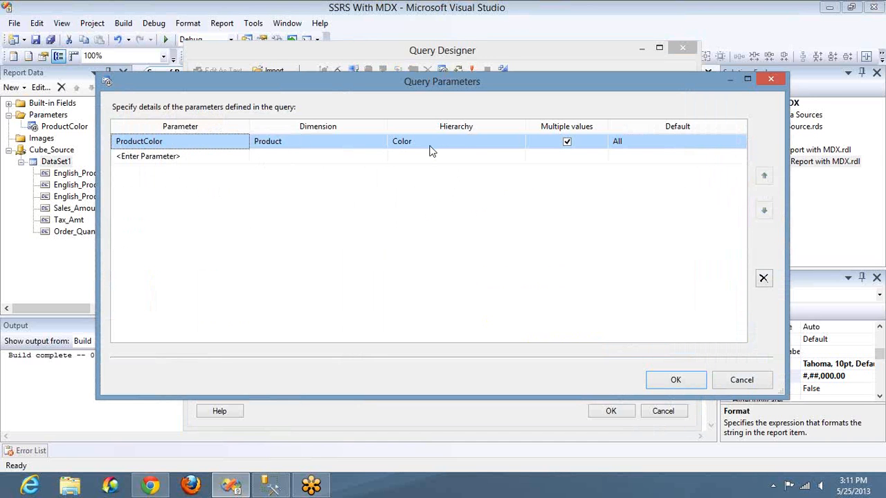
{"action": "left_click", "coordinate": [567, 142]}
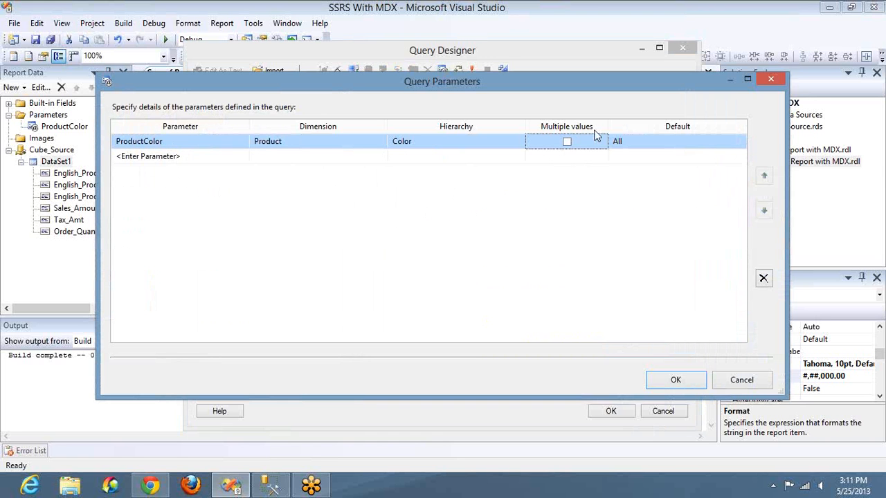
Set the ProductColor query parameter's default to Black and apply the changes to DataSet1
{"action": "left_click", "coordinate": [741, 143]}
{"action": "left_click", "coordinate": [739, 142]}
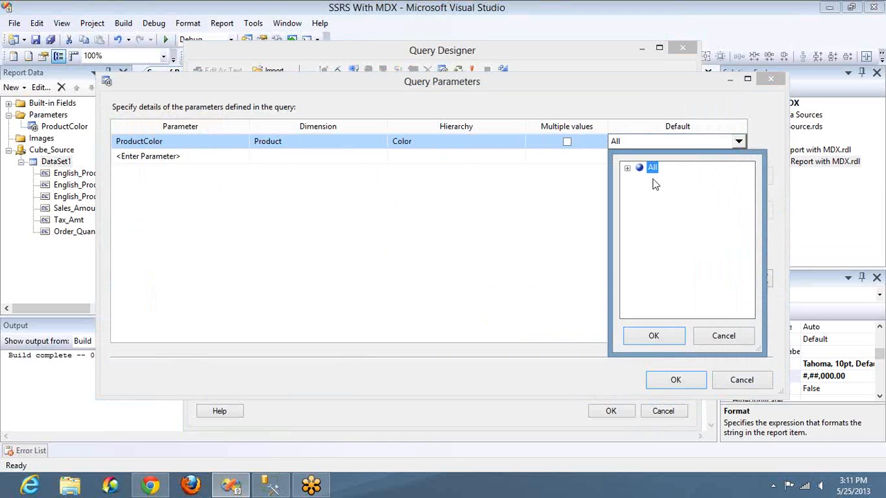
{"action": "left_click", "coordinate": [628, 169]}
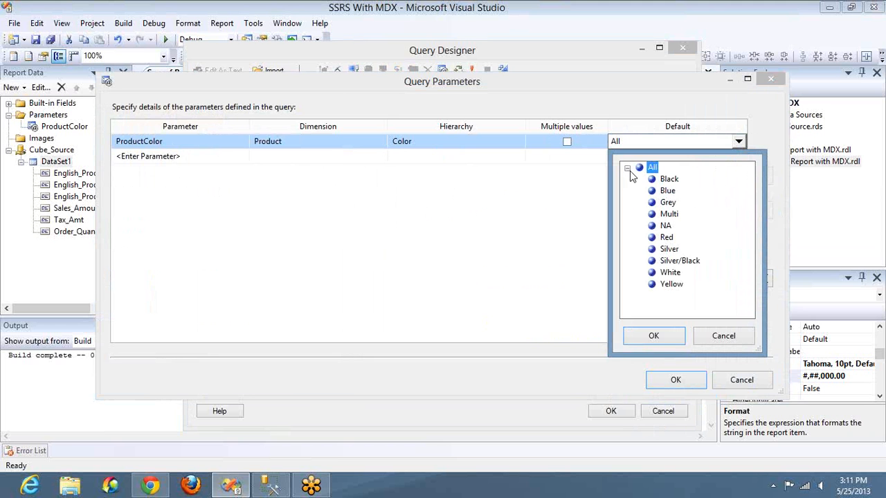
{"action": "left_click", "coordinate": [671, 181]}
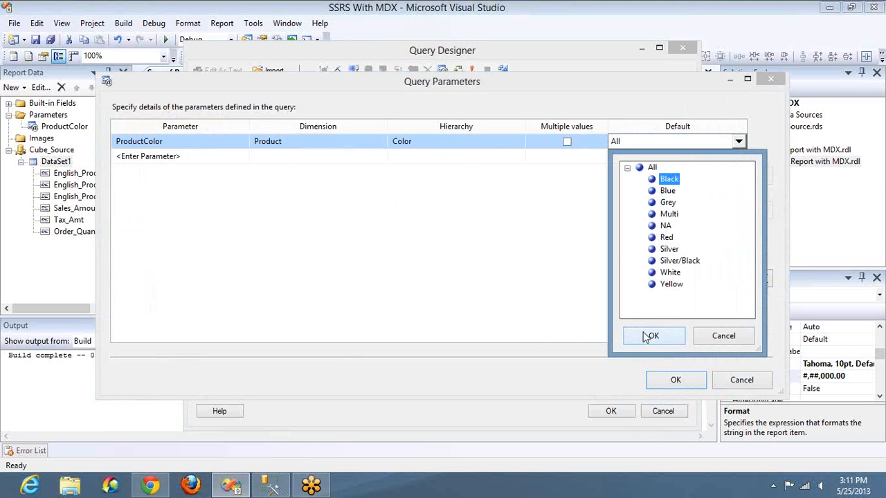
{"action": "left_click", "coordinate": [646, 337]}
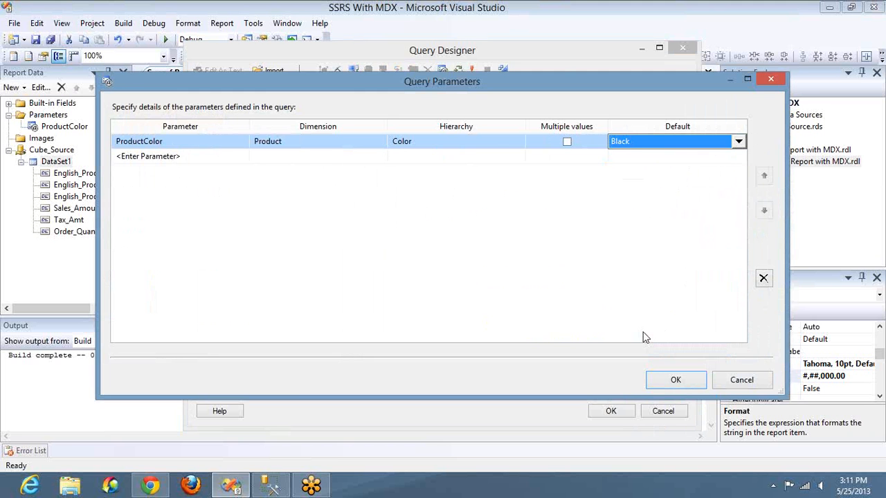
{"action": "left_click", "coordinate": [659, 384]}
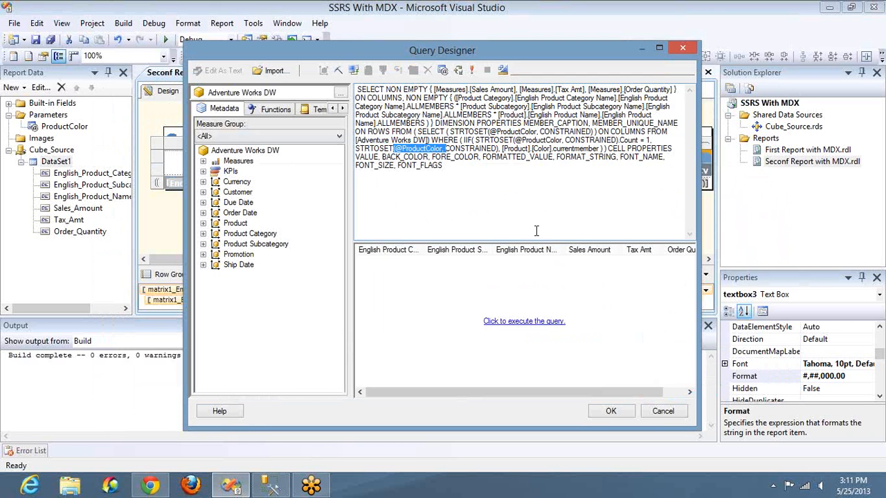
{"action": "left_click", "coordinate": [610, 411]}
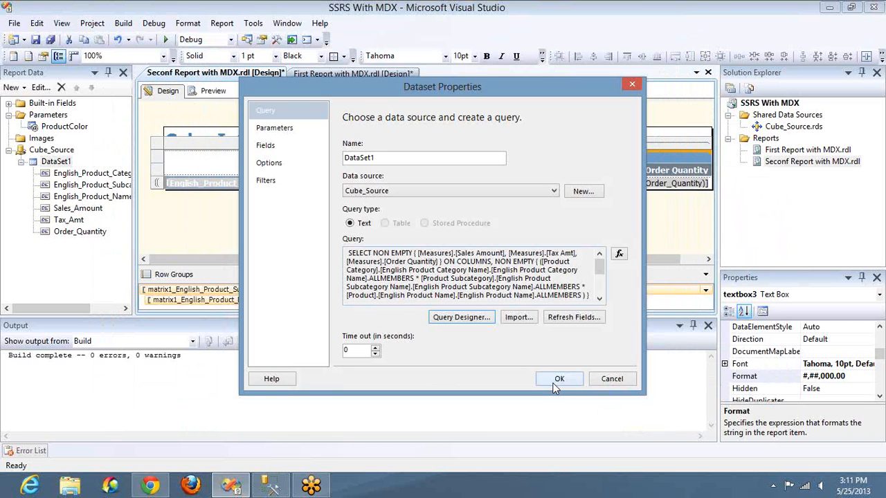
{"action": "left_click", "coordinate": [558, 380]}
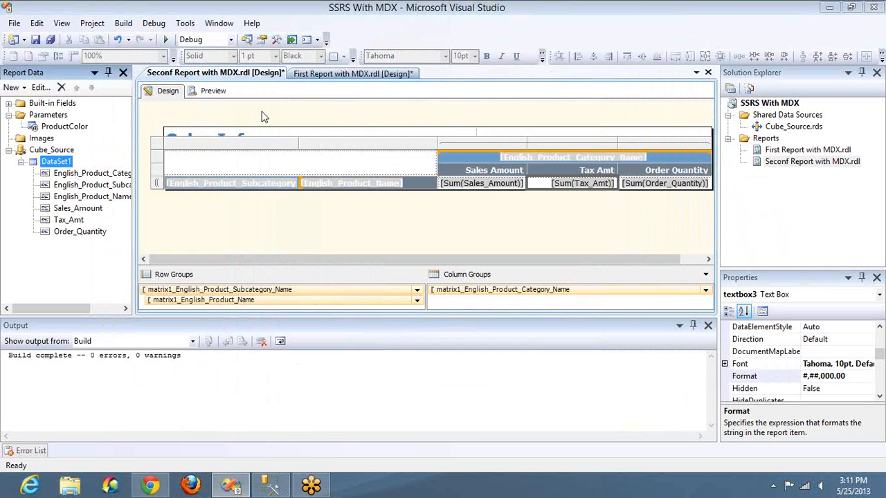
Preview the report and check the Color parameter's default and whether its list still allows multiple selections
{"action": "left_click", "coordinate": [218, 92]}
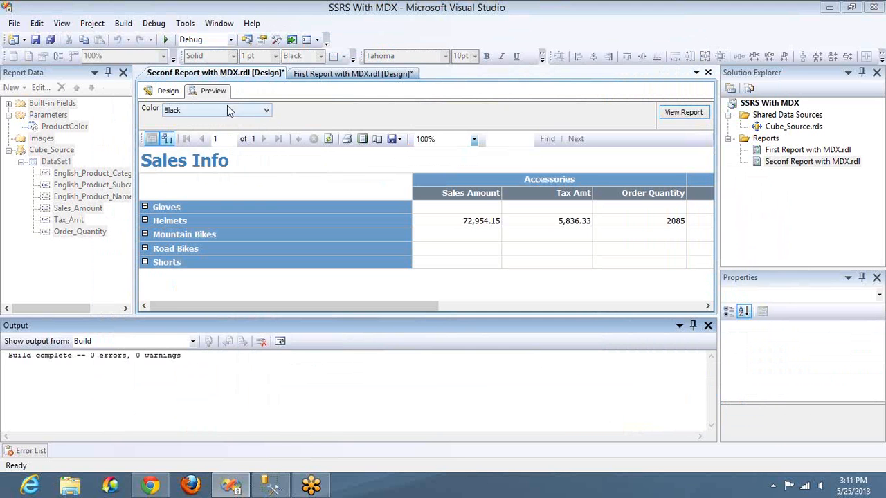
{"action": "left_click", "coordinate": [227, 110]}
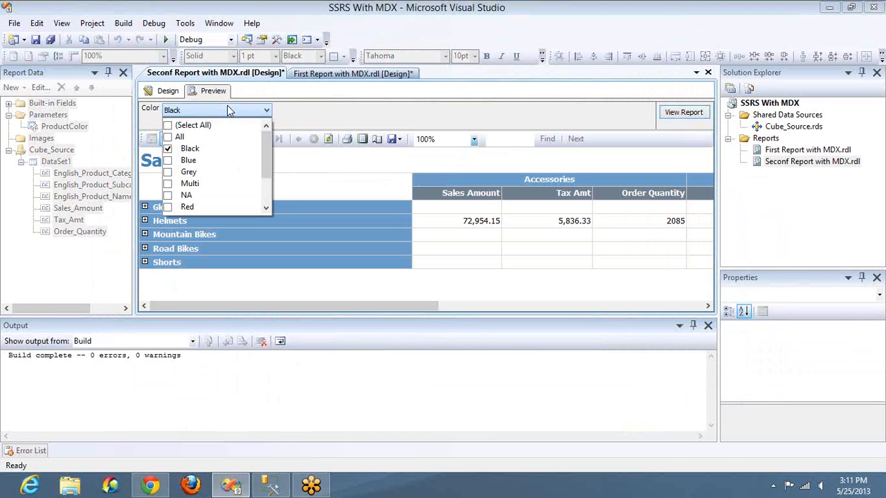
{"action": "left_click", "coordinate": [288, 118]}
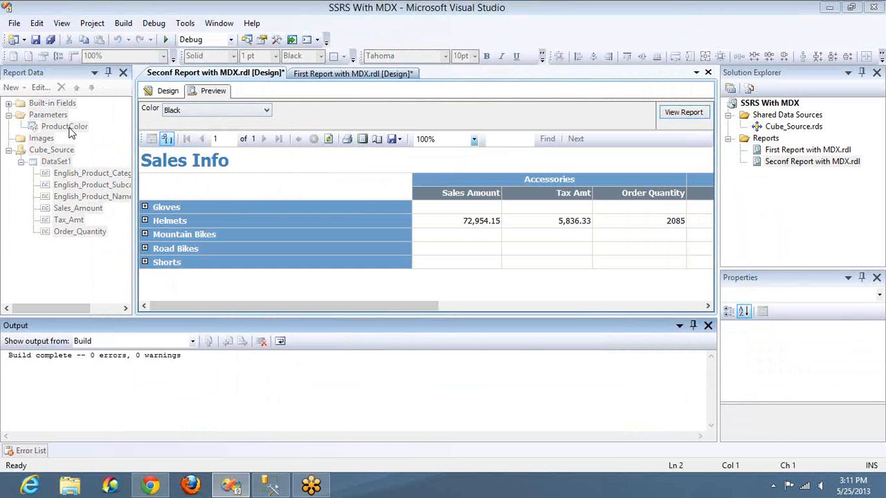
Return to the report design and disallow multiple values in the ProductColor report parameter's properties
{"action": "left_click", "coordinate": [167, 91]}
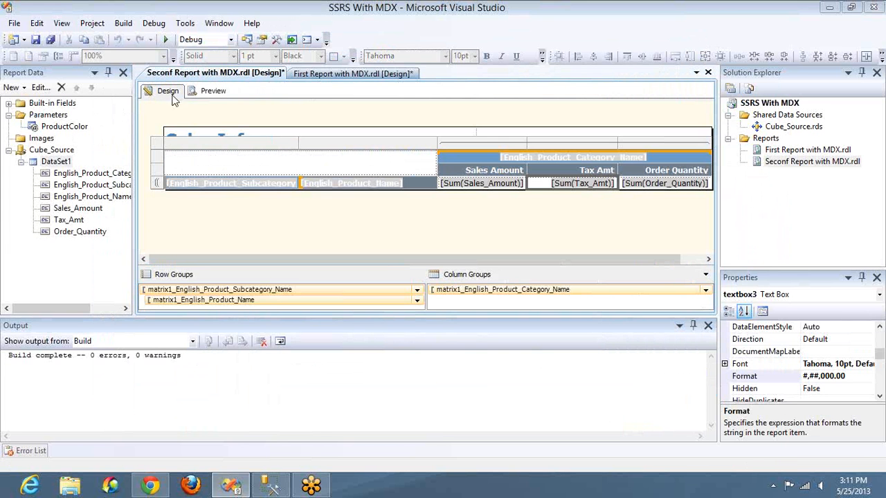
{"action": "left_click", "coordinate": [82, 127]}
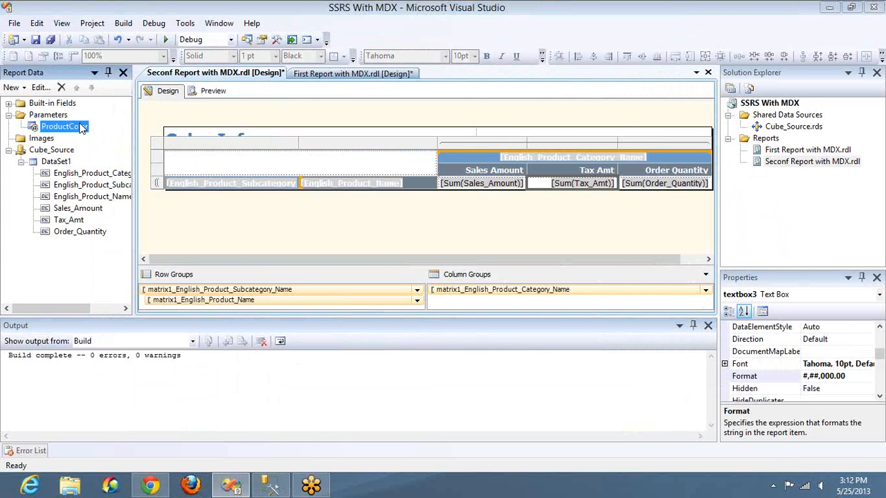
{"action": "double_click", "coordinate": [82, 127]}
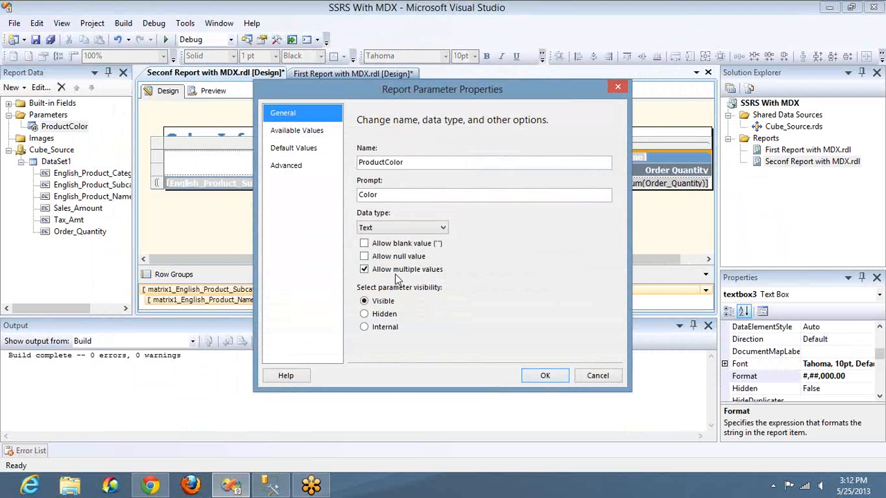
{"action": "left_click", "coordinate": [399, 273]}
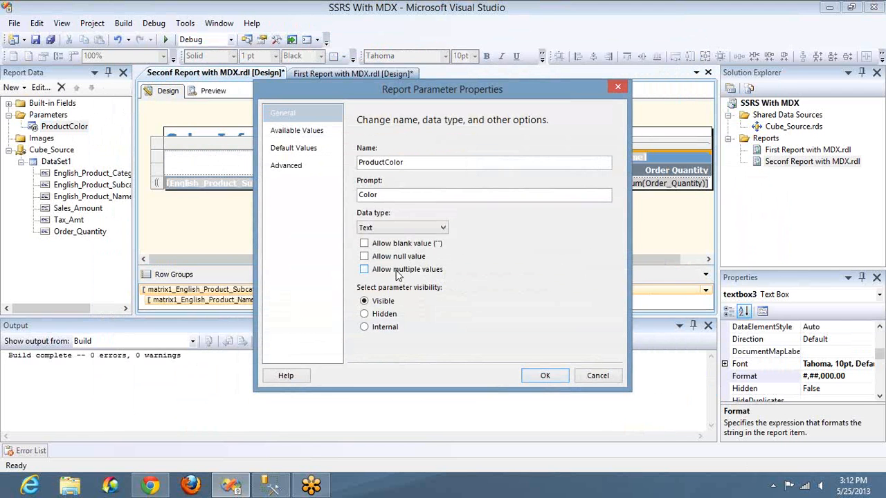
{"action": "left_click", "coordinate": [544, 376]}
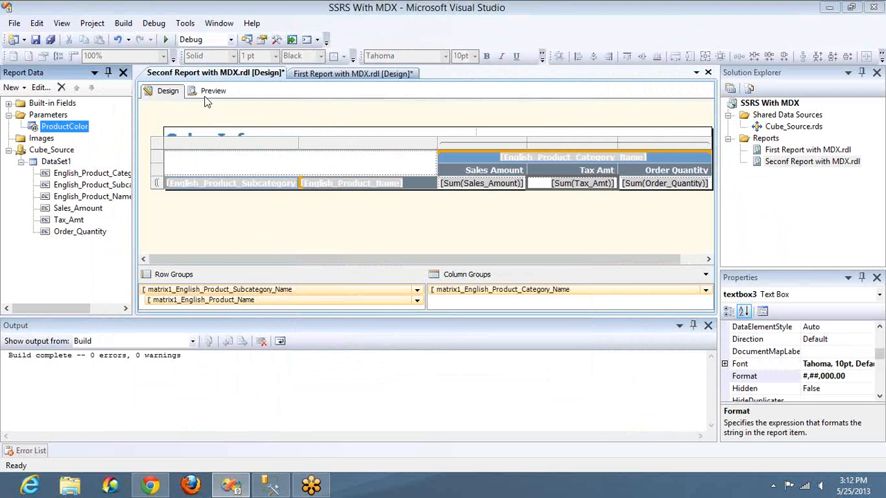
Preview the report again and run it with the Color parameter set to Blue
{"action": "left_click", "coordinate": [213, 91]}
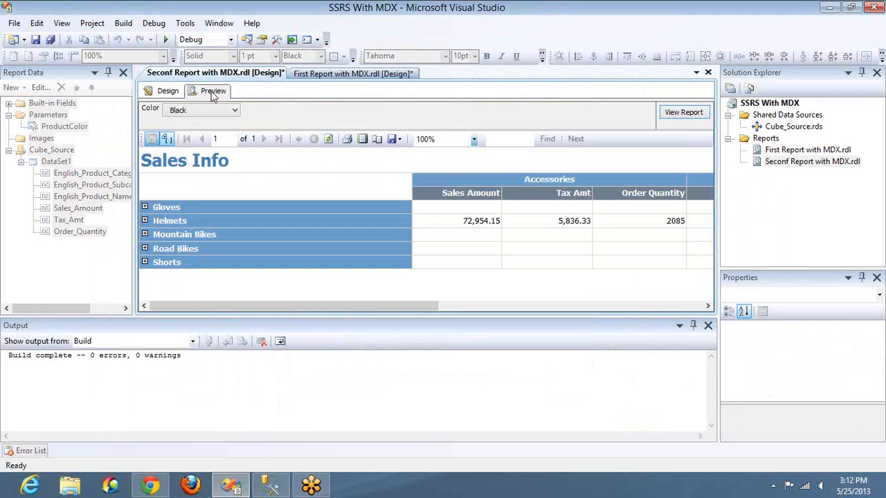
{"action": "left_click", "coordinate": [211, 111]}
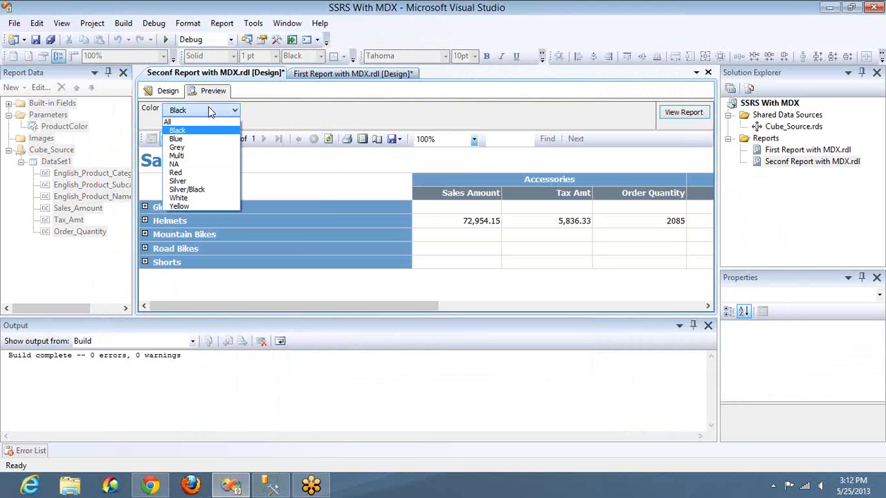
{"action": "left_click", "coordinate": [201, 139]}
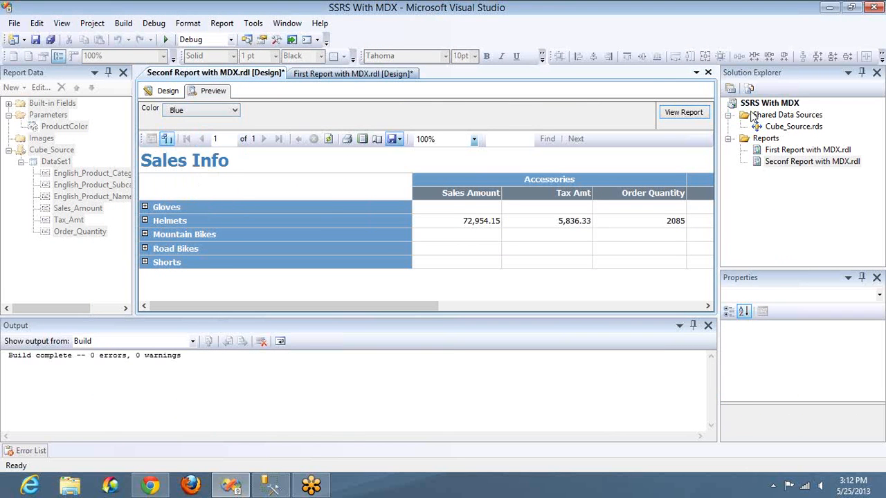
{"action": "left_click", "coordinate": [683, 113]}
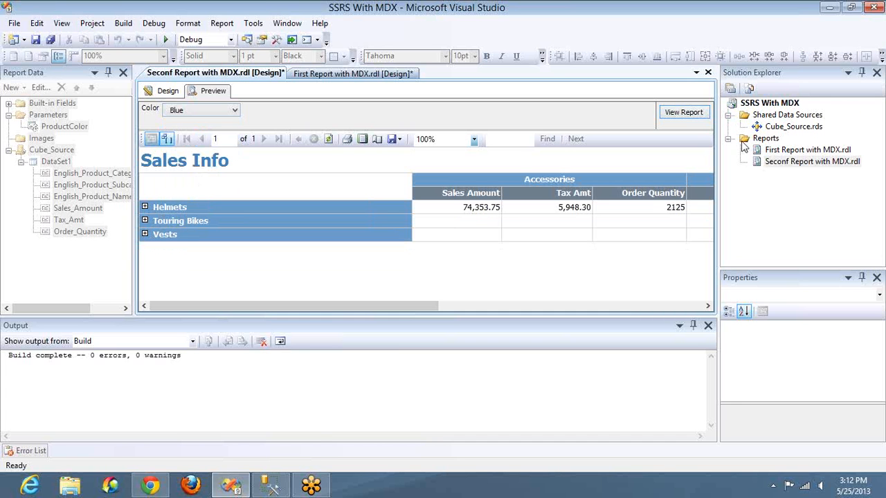
Rename the report file "Seconf Report with MDX.rdl" as "Second Report with MDX.rdl"
{"action": "left_click", "coordinate": [782, 162]}
{"action": "left_click", "coordinate": [783, 162]}
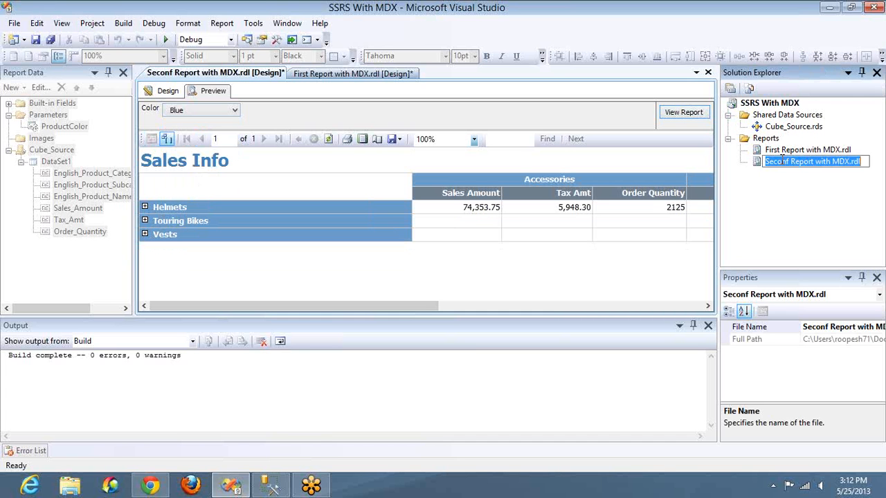
{"action": "left_click", "coordinate": [789, 162]}
{"action": "key", "text": "BackSpace"}
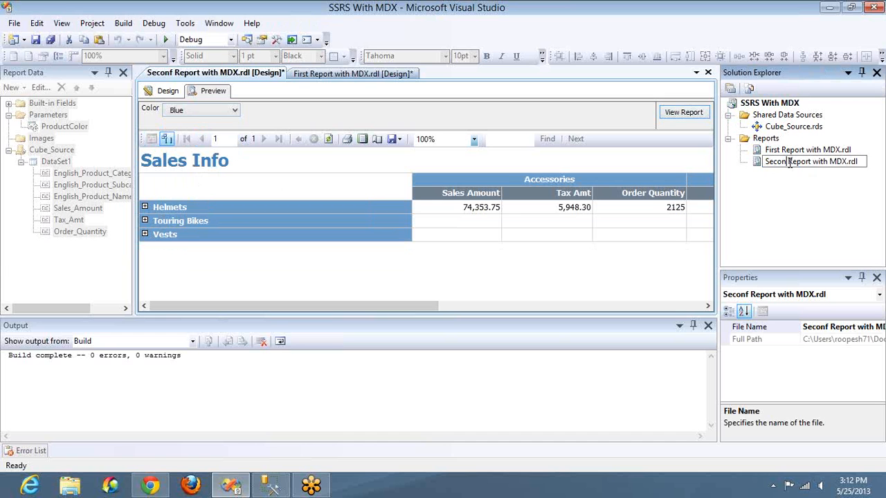
{"action": "type", "text": "d"}
{"action": "key", "text": "Return"}
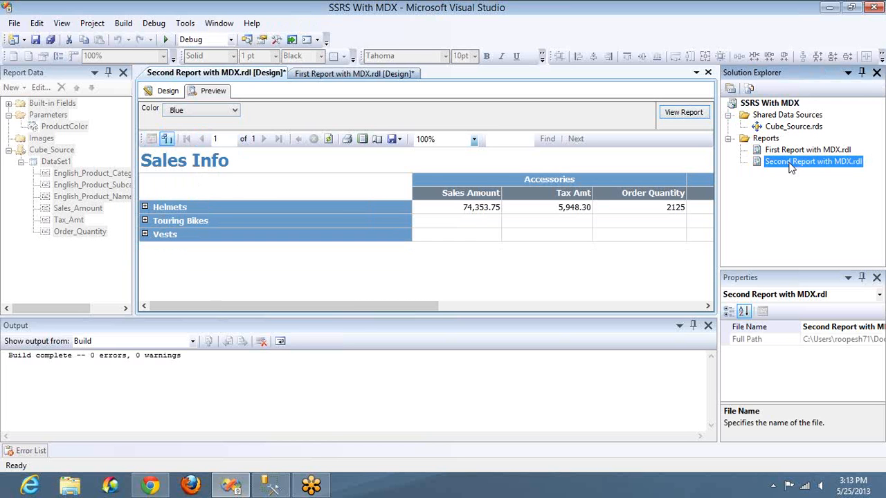
{"action": "left_click", "coordinate": [872, 28]}
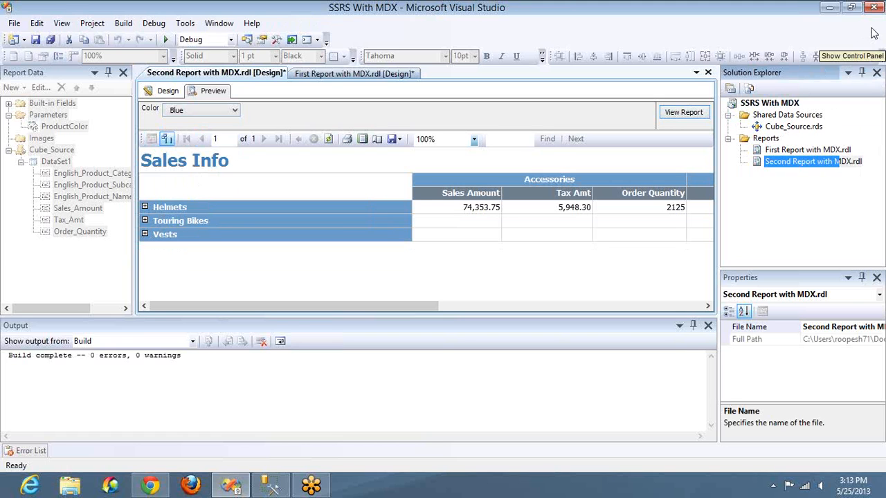